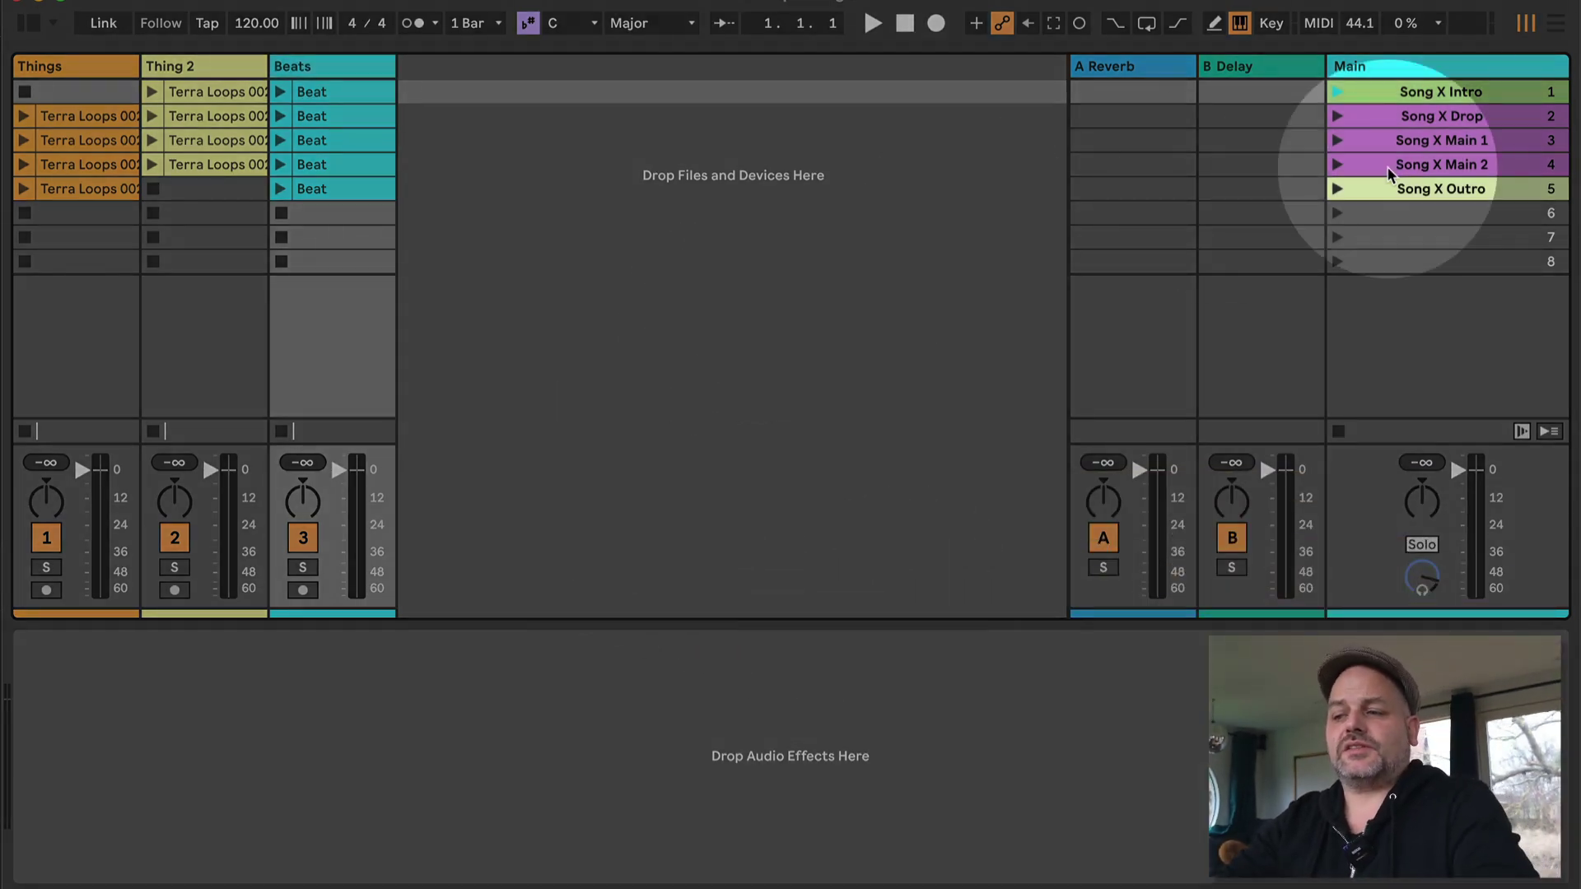
- Step through the Main column scenes, from Song X Intro past Song X Drop and back
left_click(1459, 75)
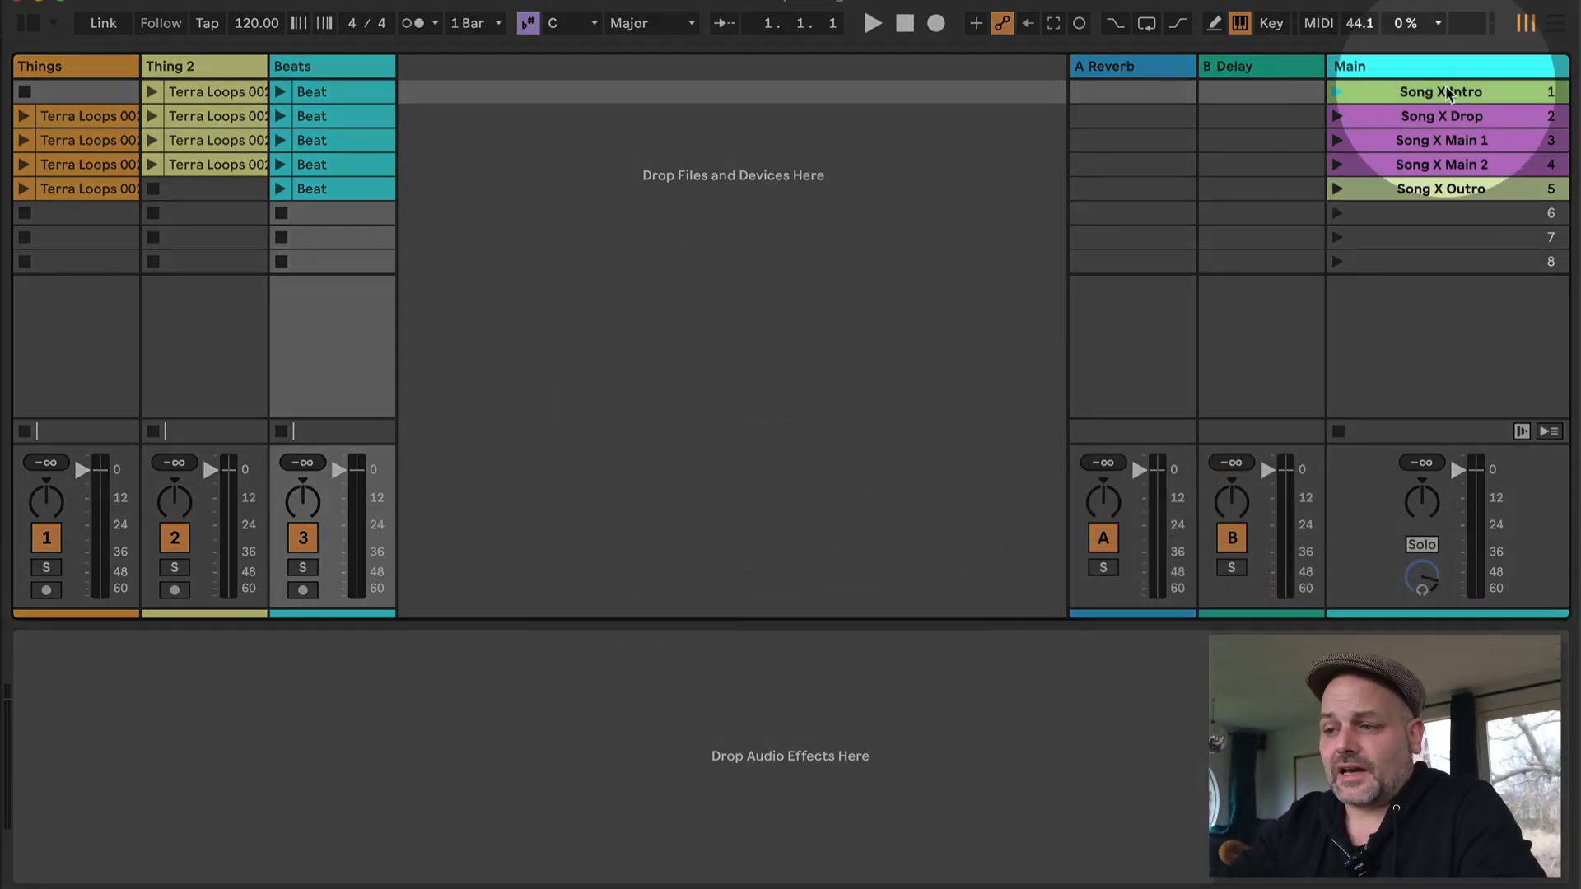
left_click(1441, 91)
left_click(1439, 117)
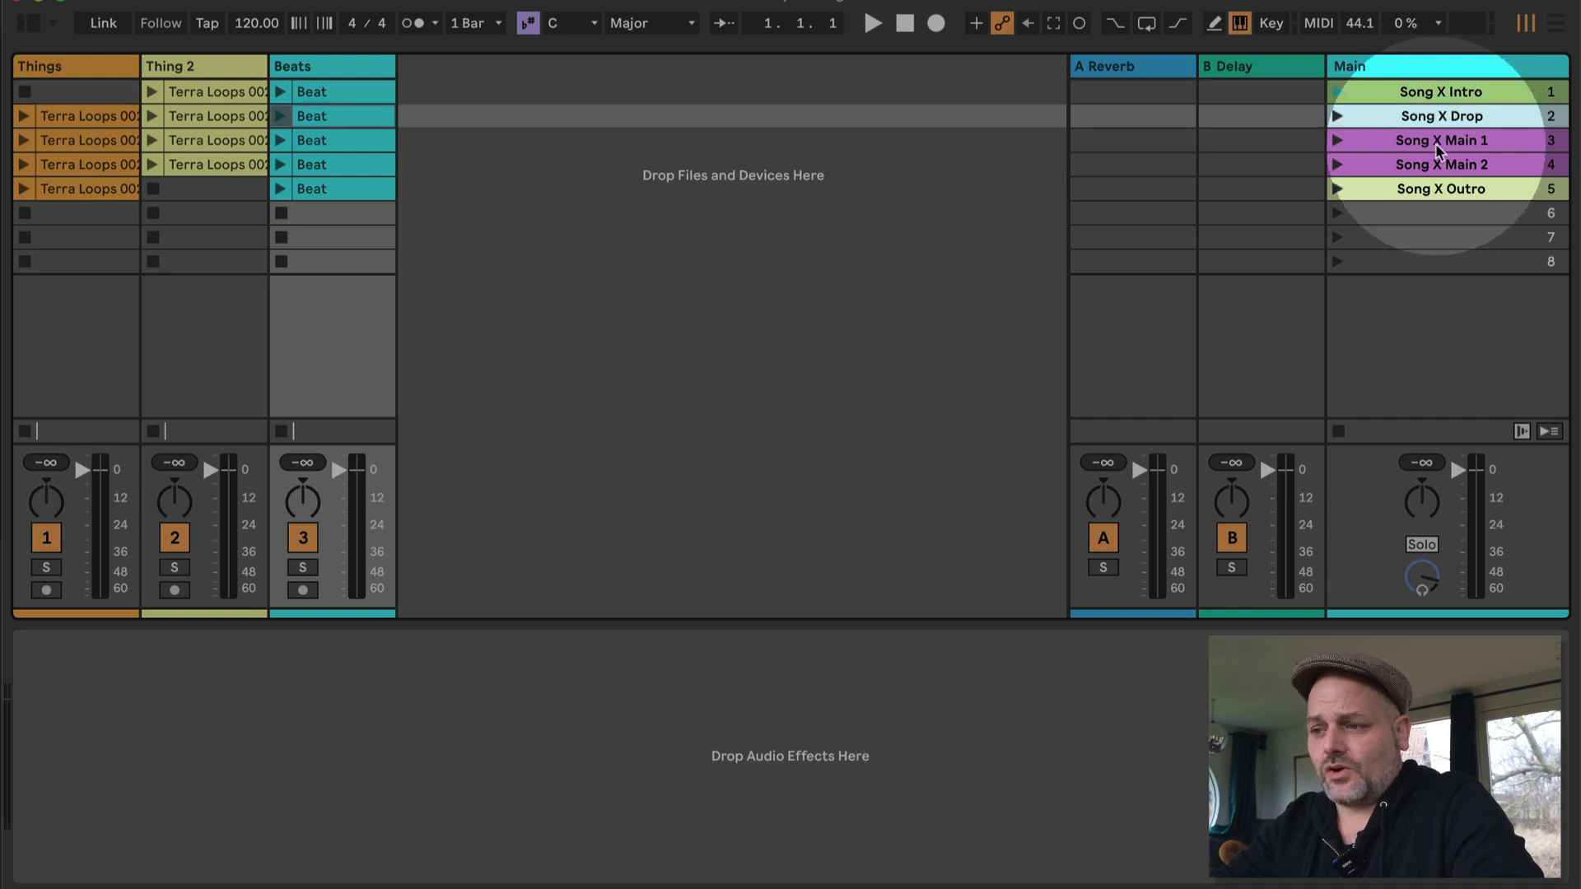
left_click(1441, 140)
left_click(1440, 188)
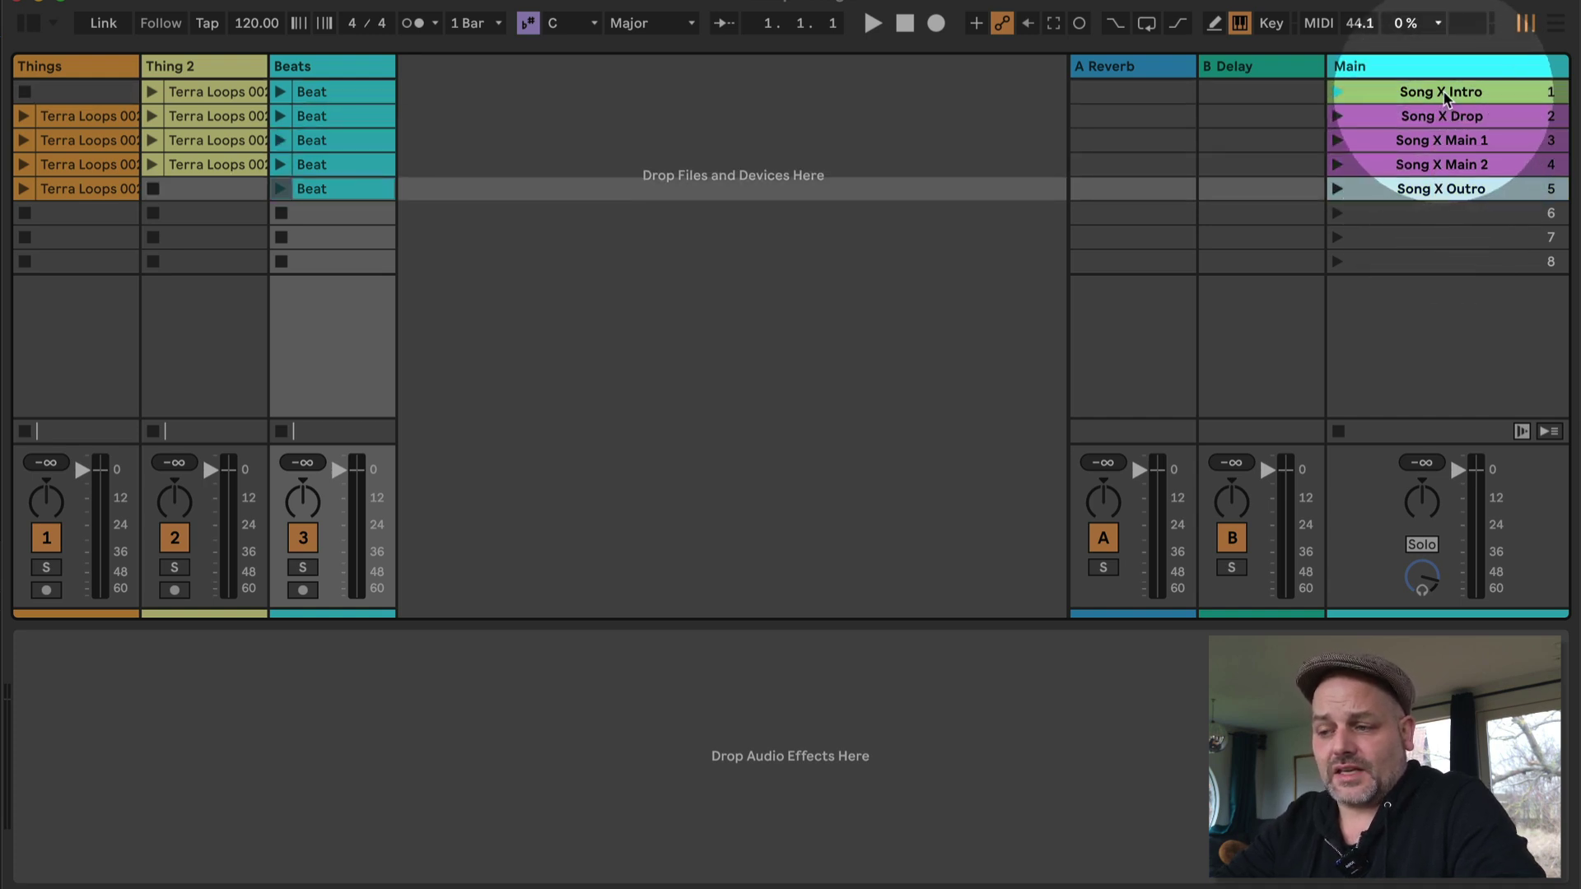
- Open the Song X Intro scene's settings to show 145 BPM and 8/8
double_click(1445, 94)
left_click(1449, 100)
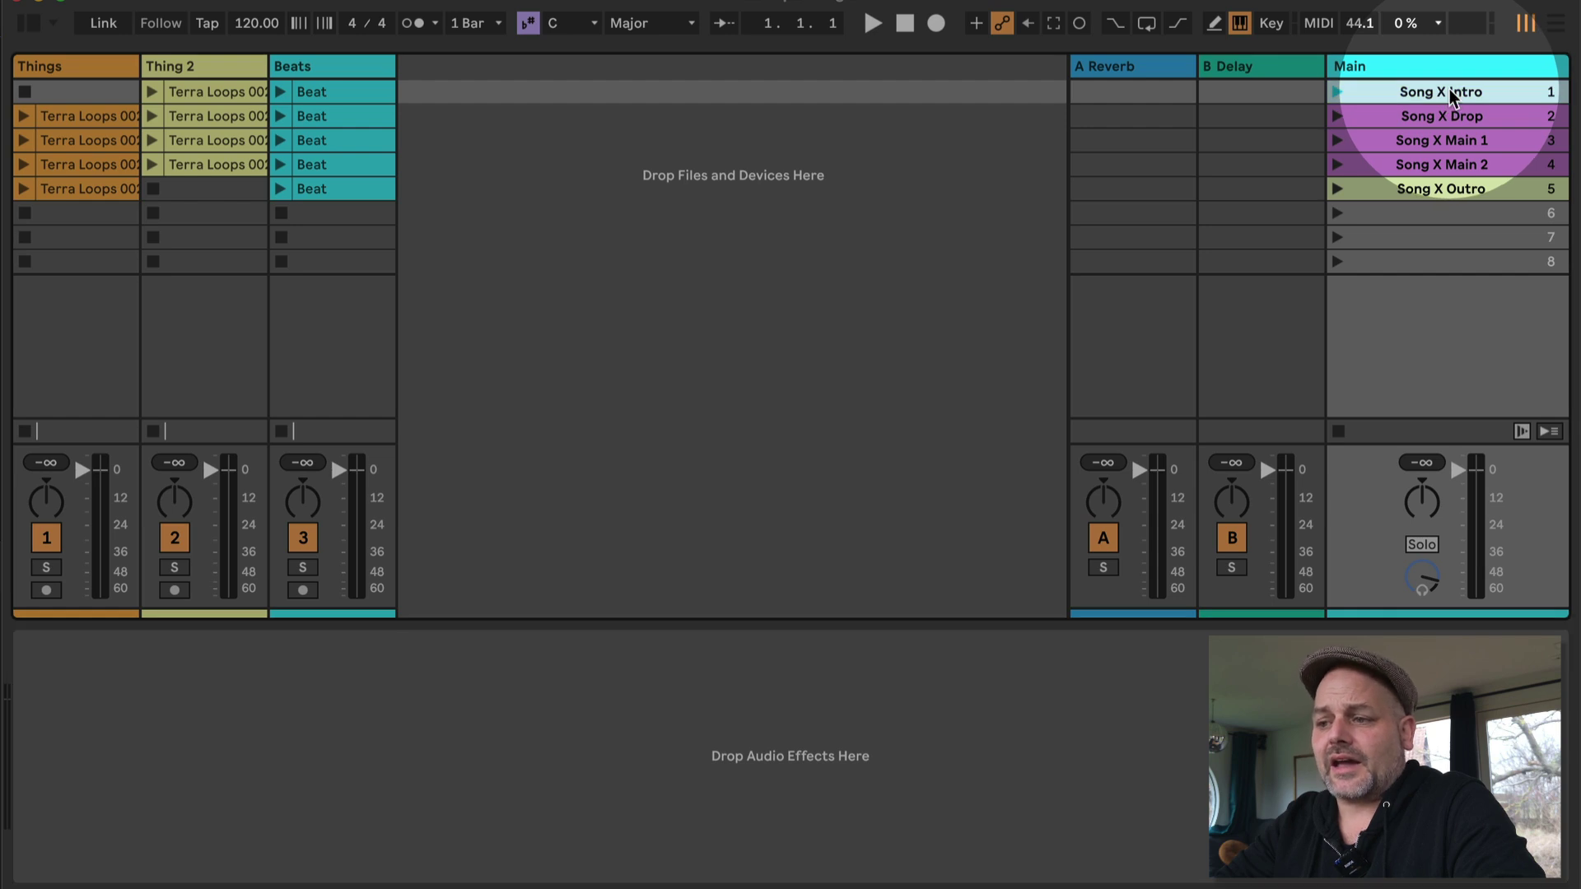
double_click(1452, 98)
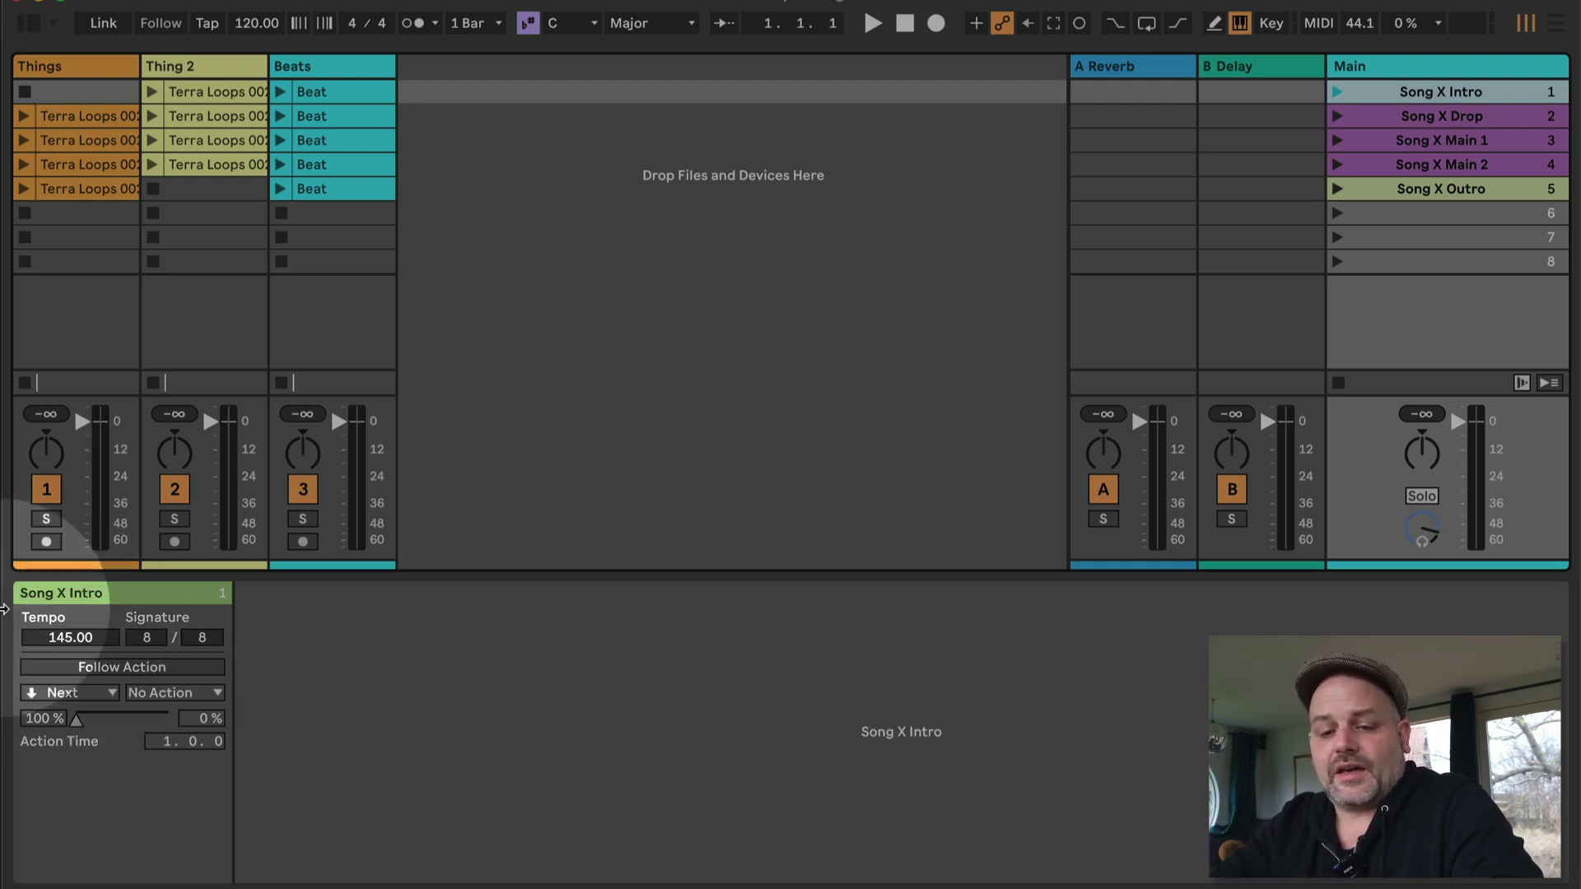
- Check the signature field, then review Song X Drop, Main 1, Main 2 and Song X Outro (120, 4/4)
left_click(148, 638)
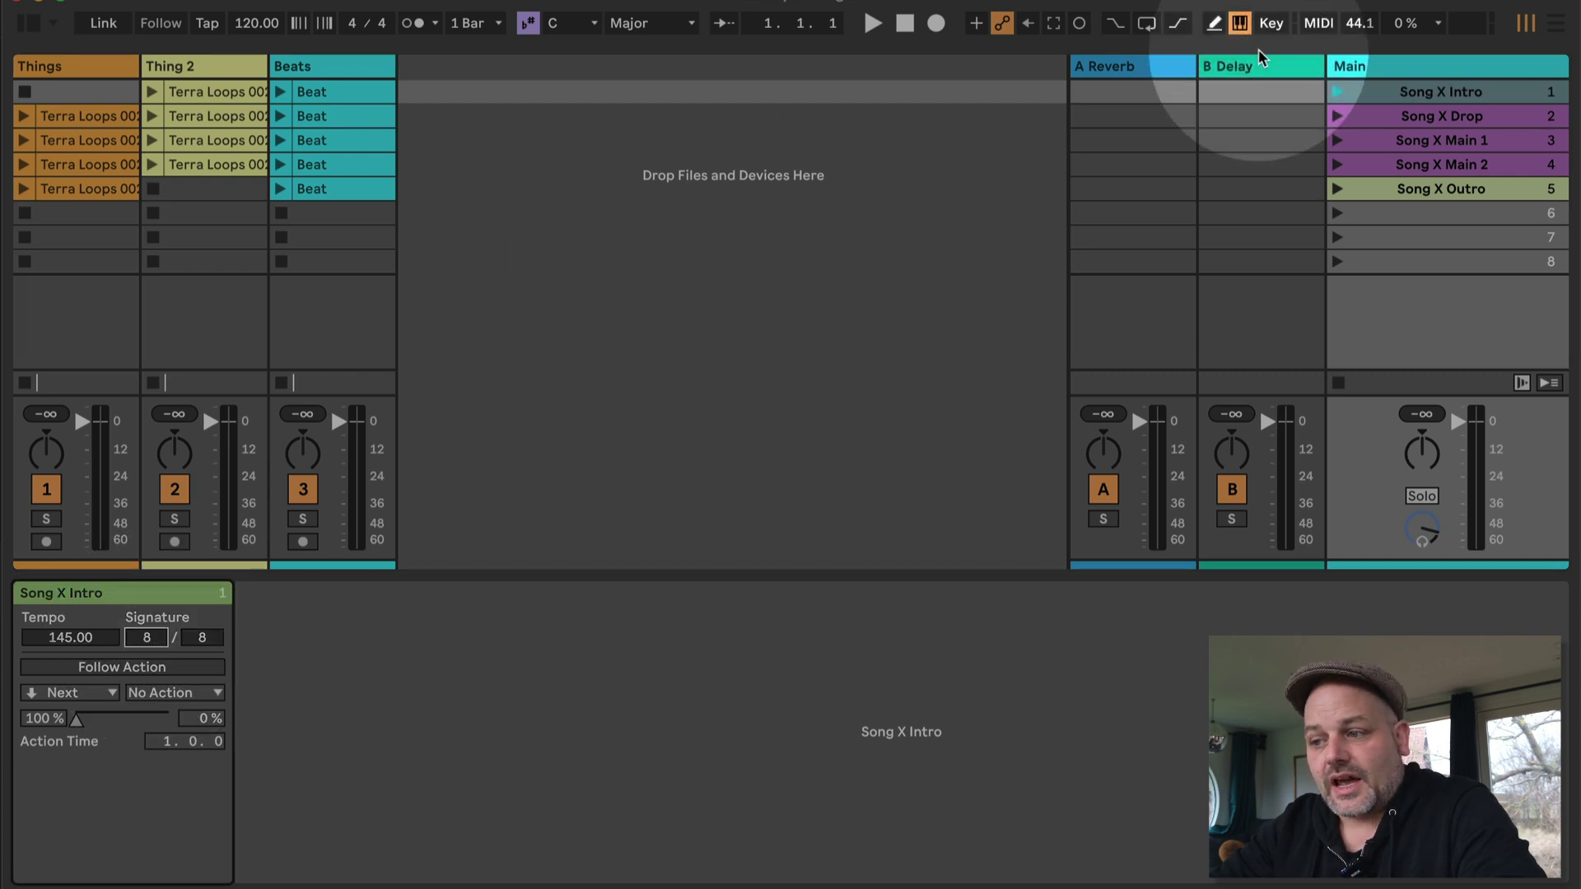
left_click(1457, 92)
left_click(1473, 117)
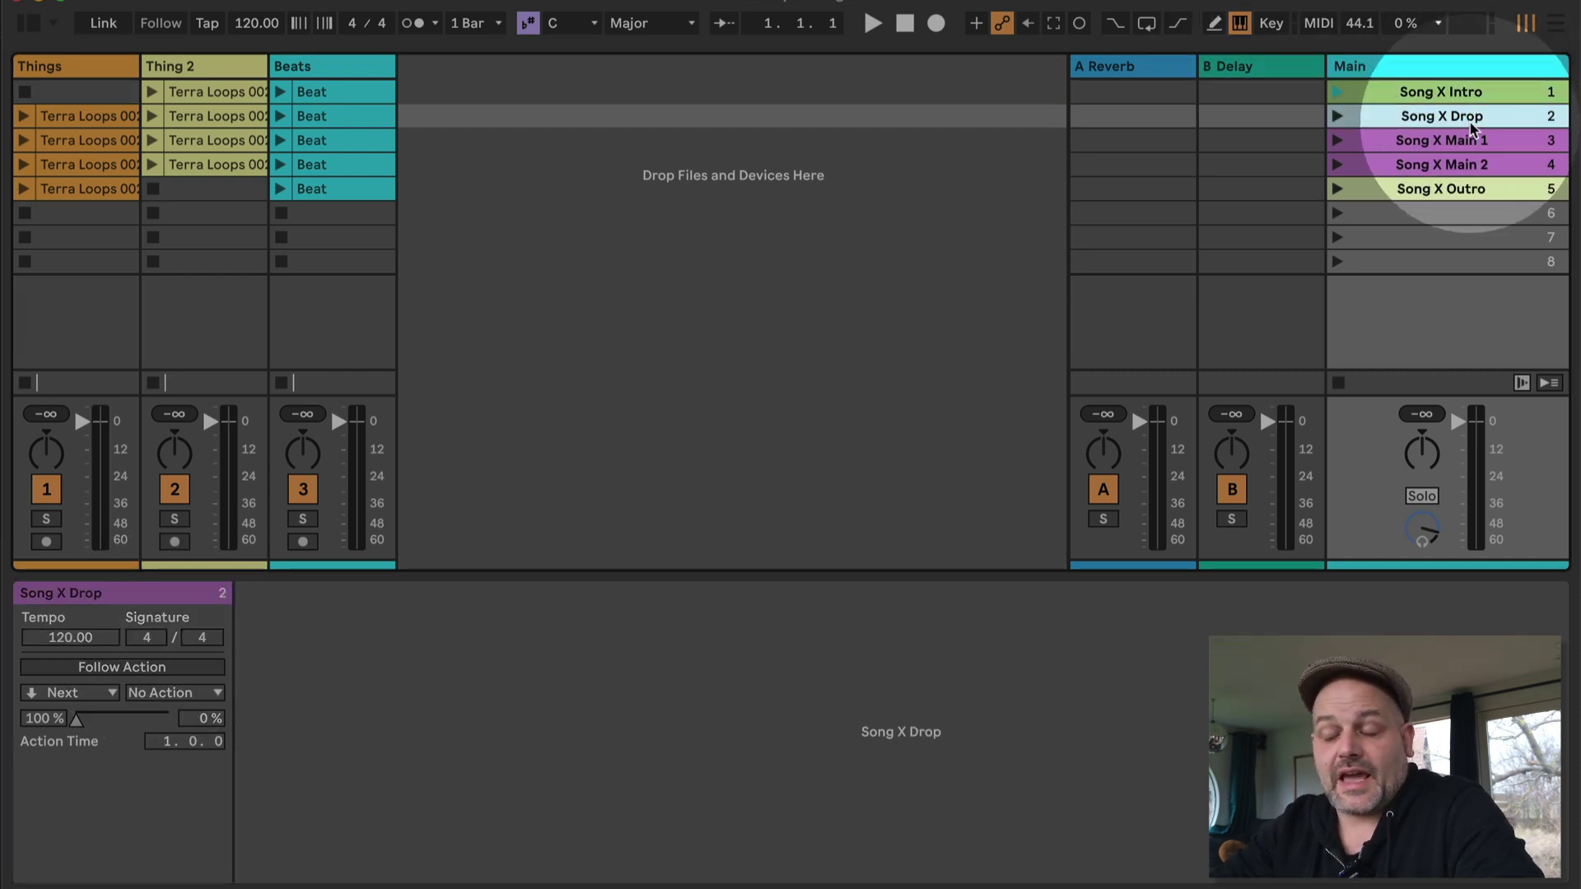
left_click(1470, 164)
left_click(1468, 191)
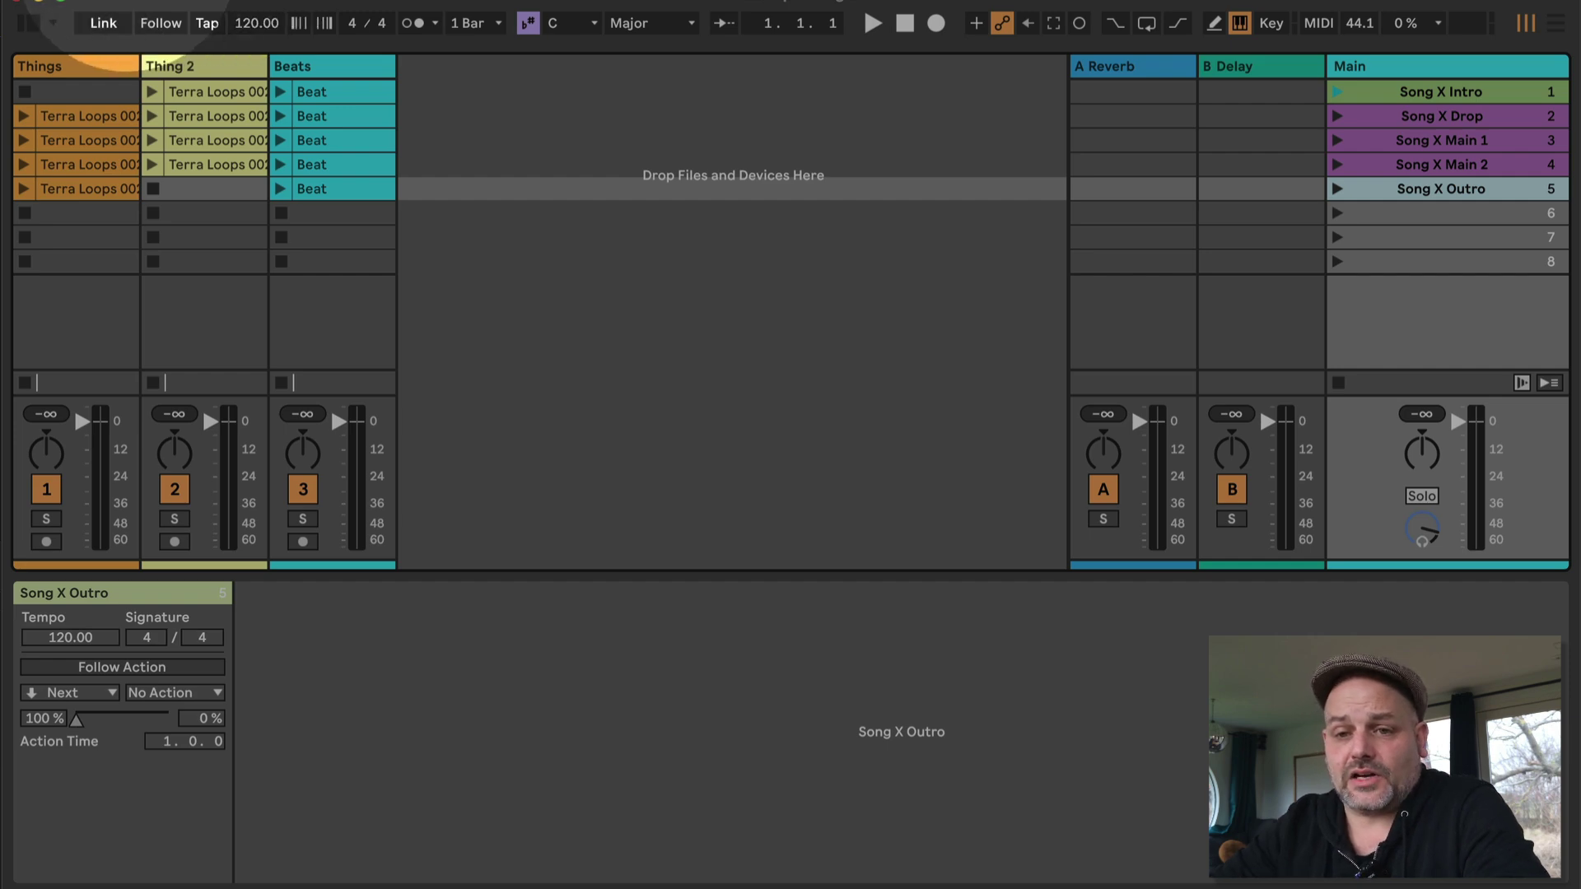
- Open the recent set Example Song 1.als and select its Example S 1 scene
left_click(37, 6)
mouse_move(166, 46)
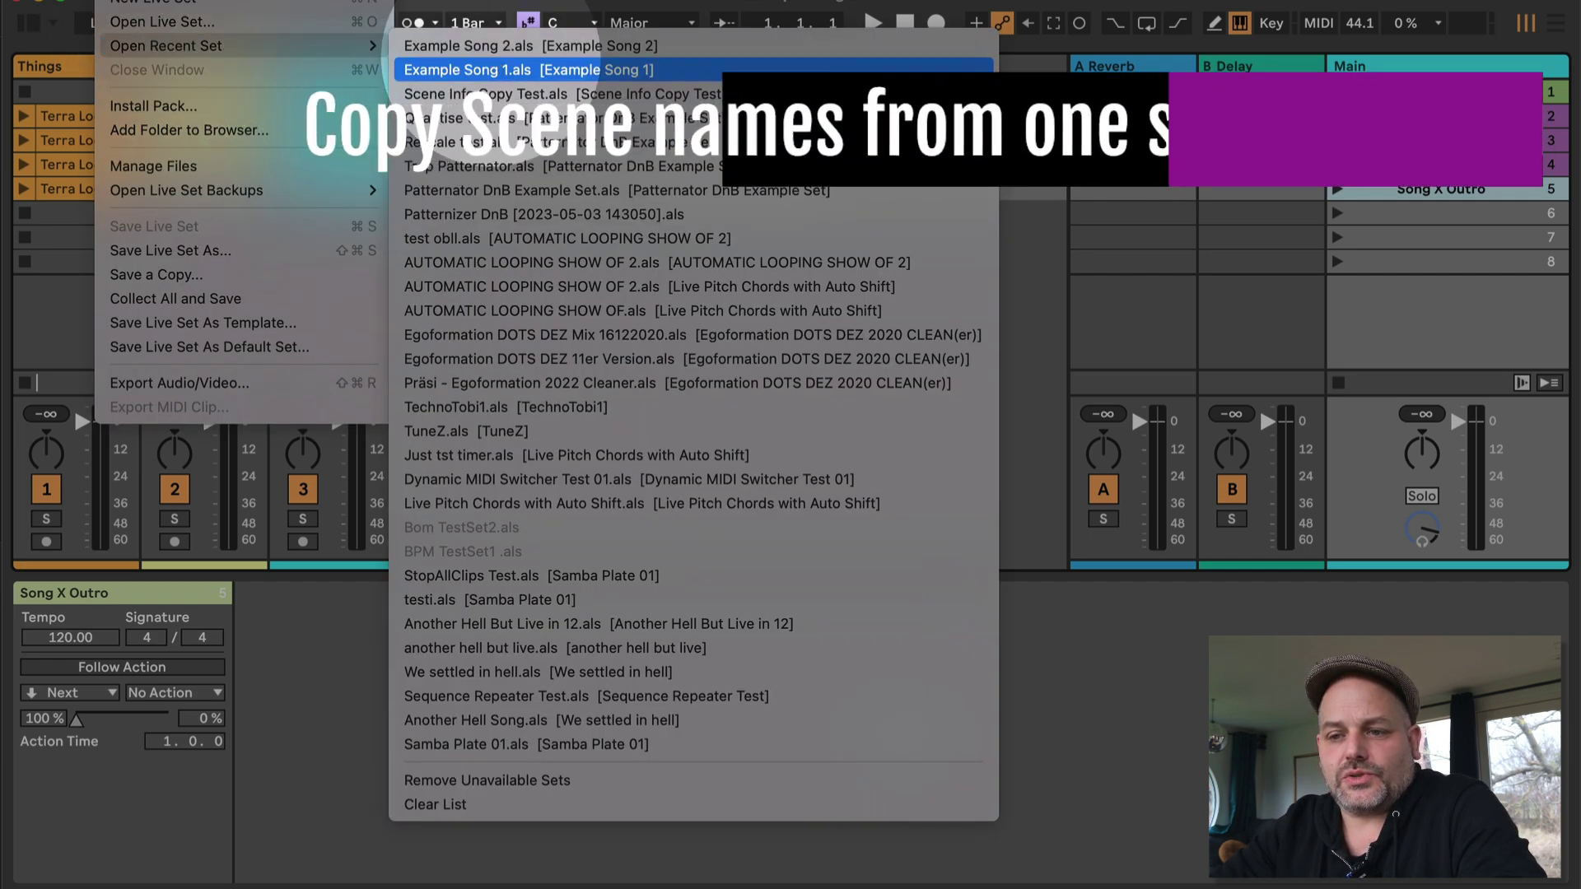
left_click(470, 69)
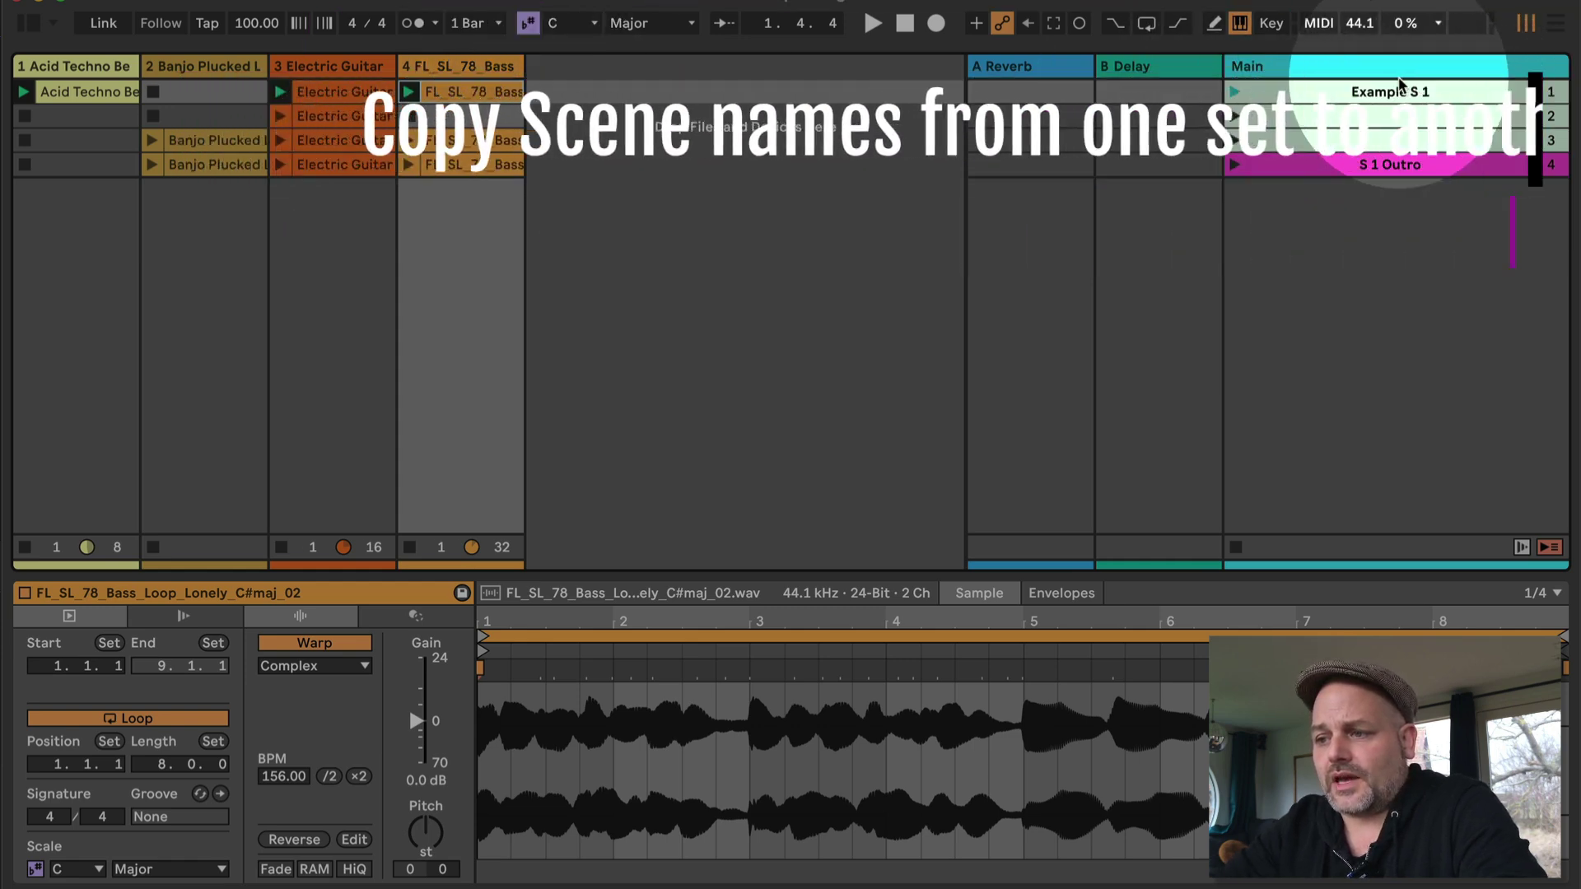
left_click(1390, 92)
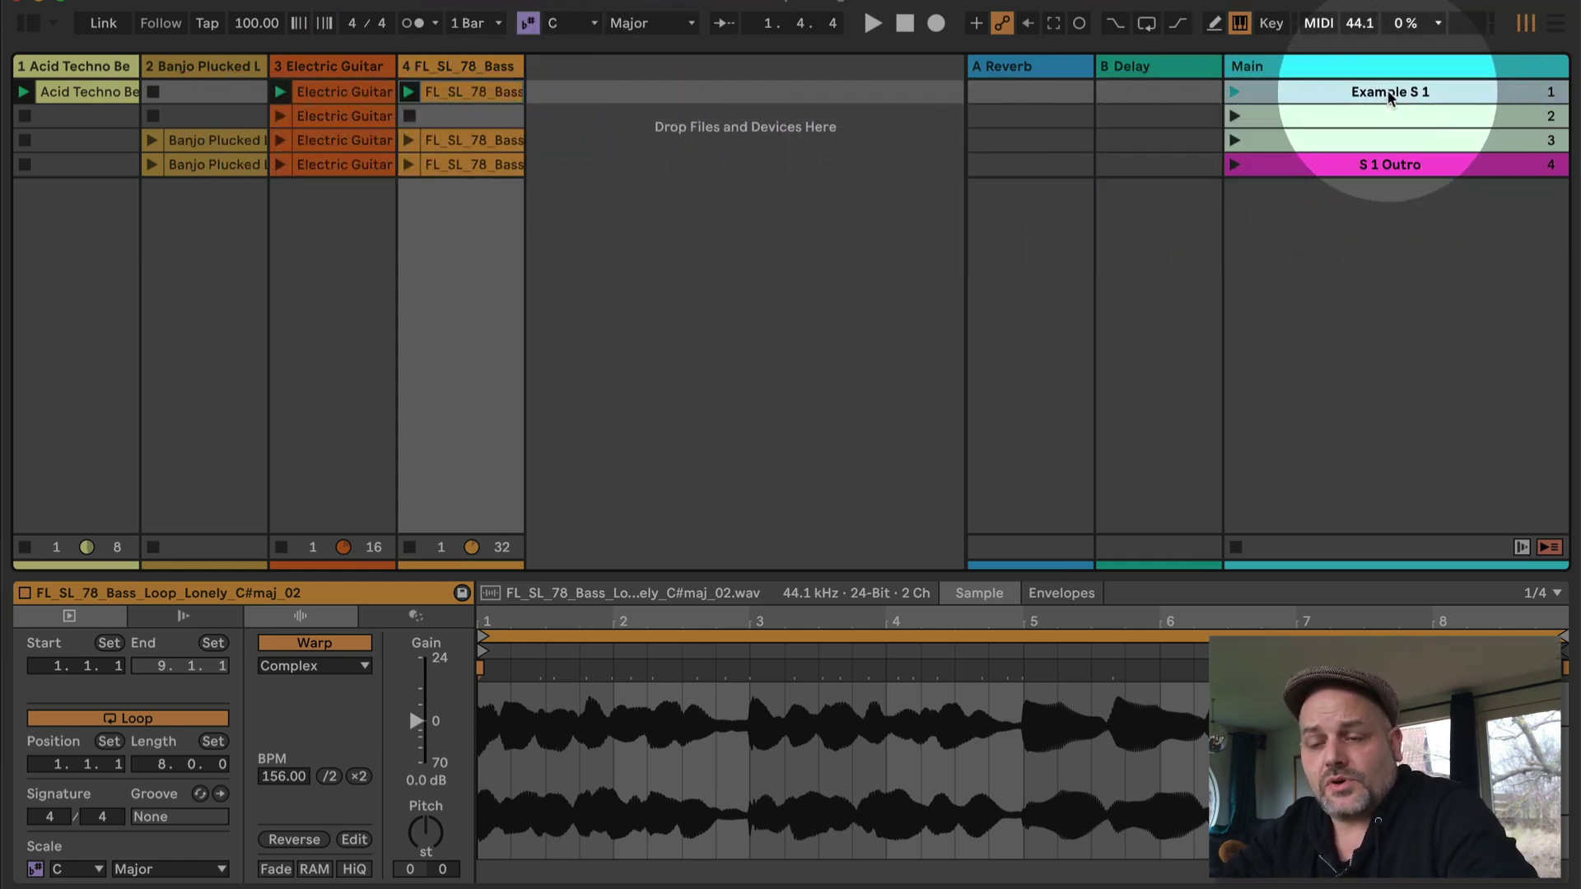
- Inspect Example S 1's settings (100 BPM, 2/4), comparing them with S 1 Outro
left_click(1389, 98)
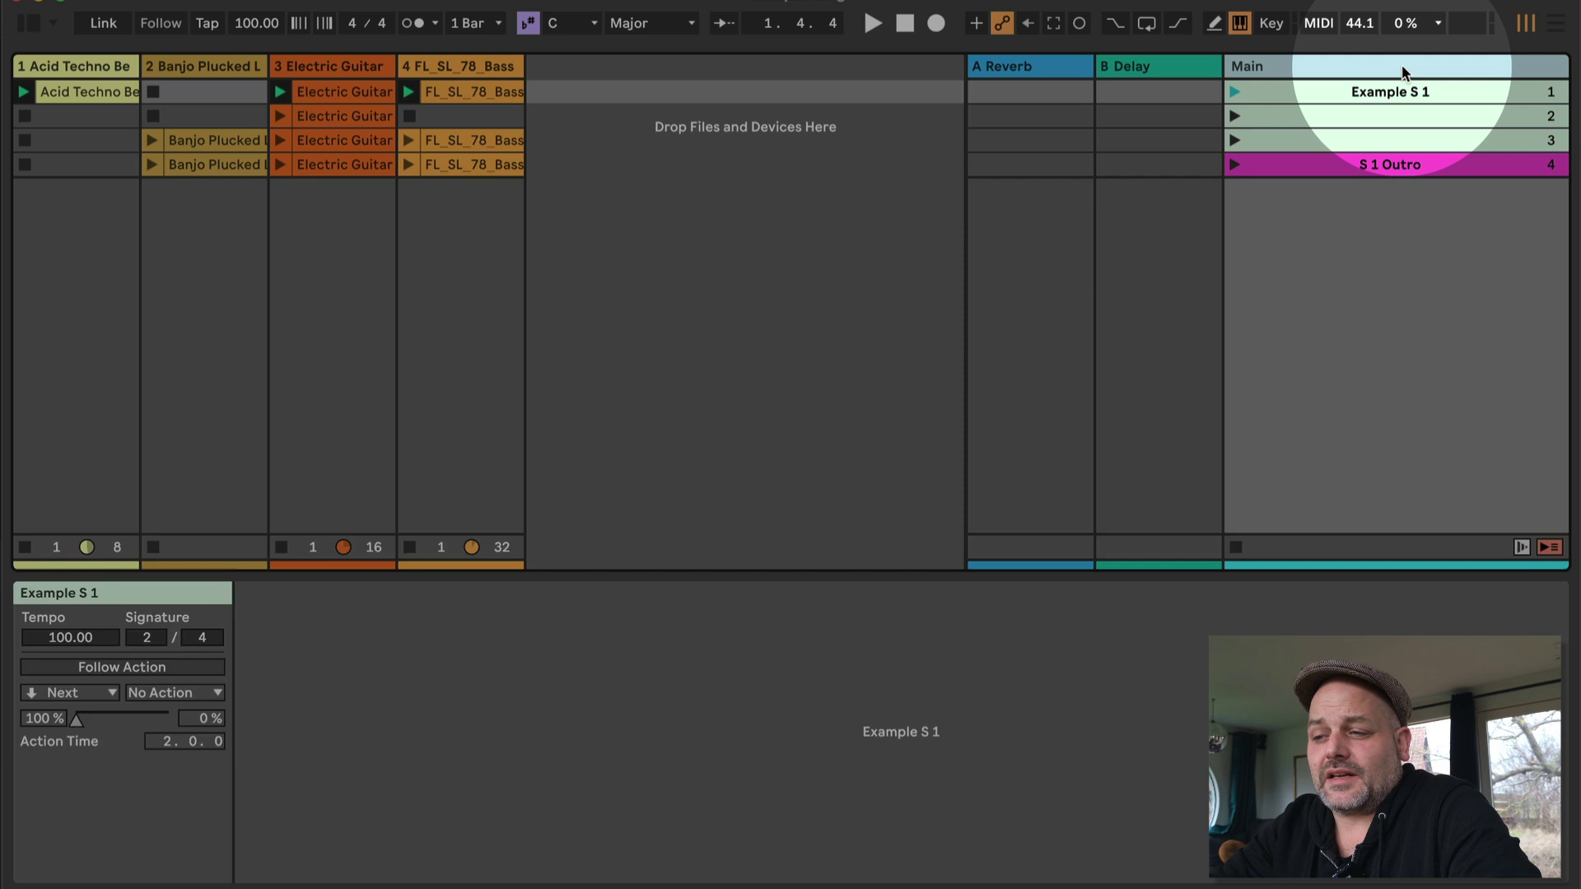
left_click(1402, 65)
left_click(1406, 97)
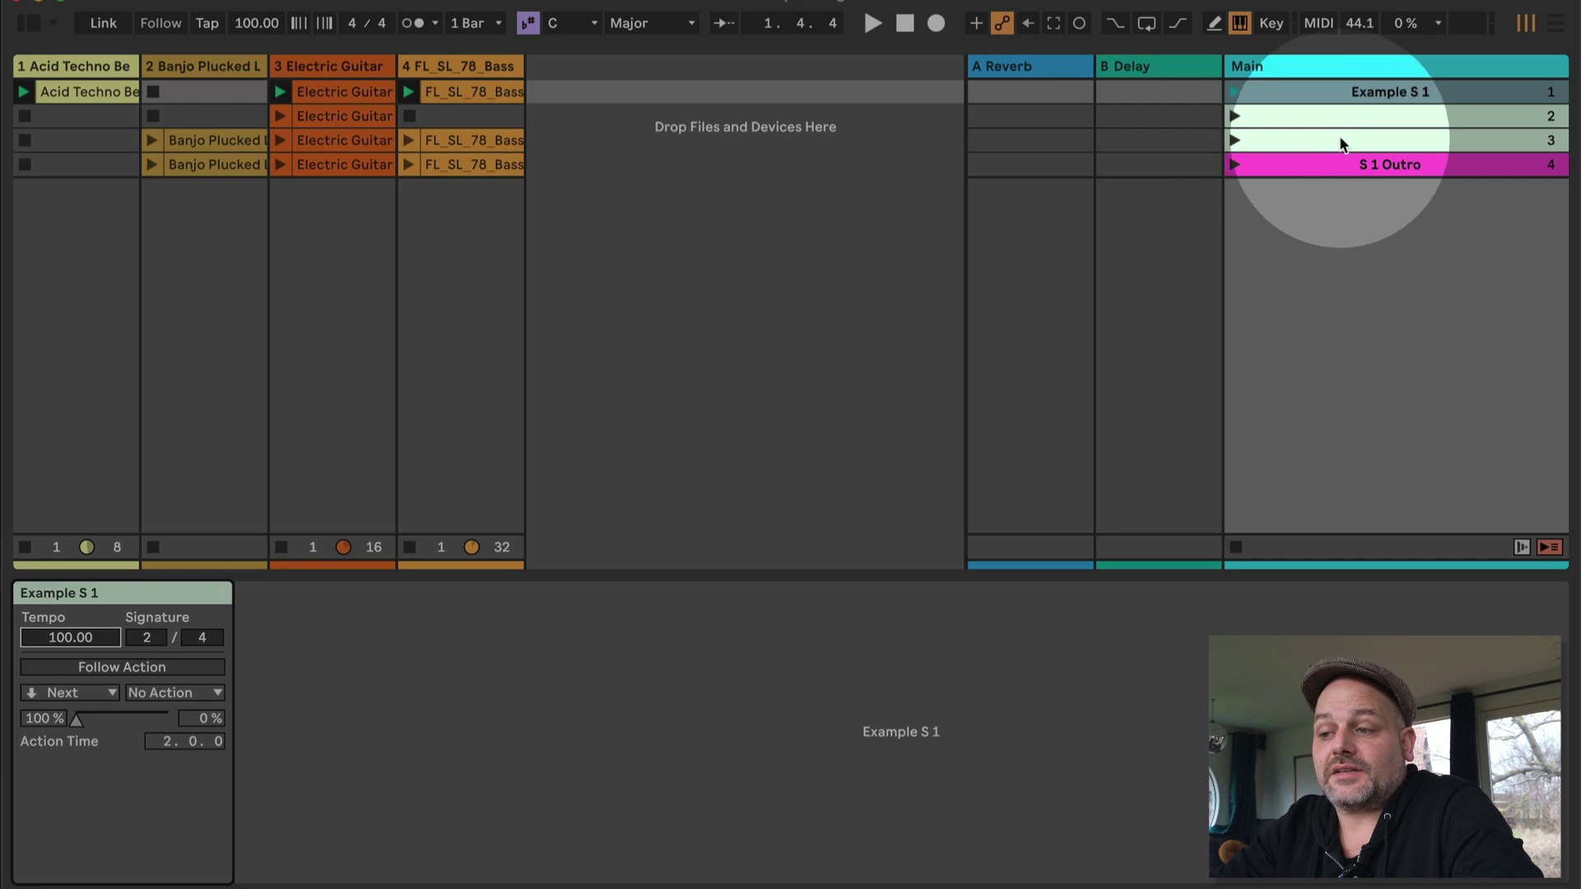
left_click(1366, 164)
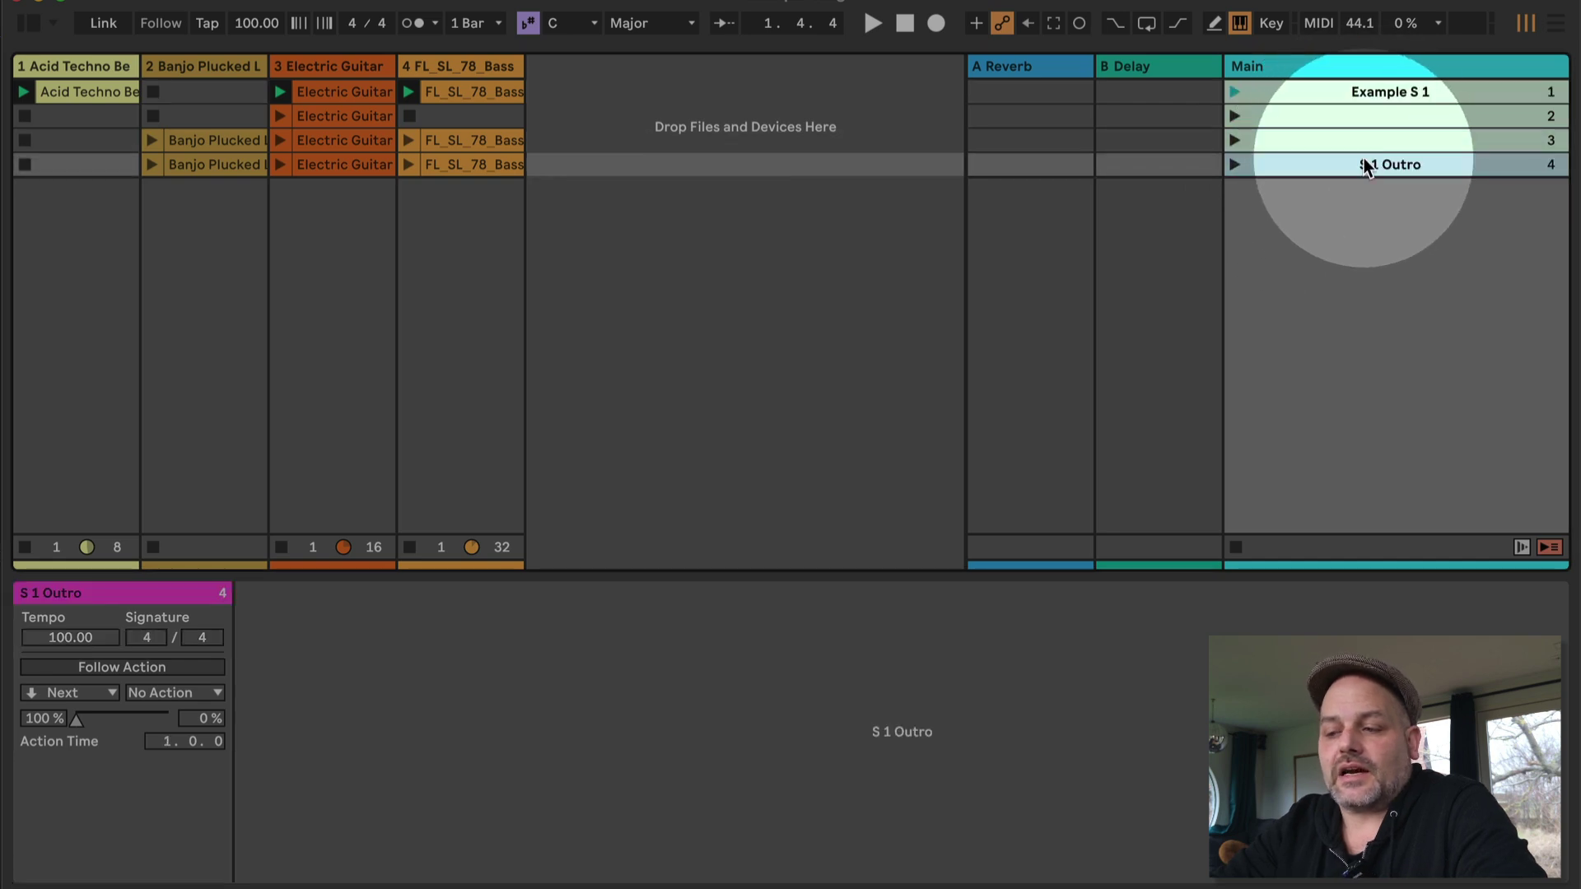
left_click(1389, 91)
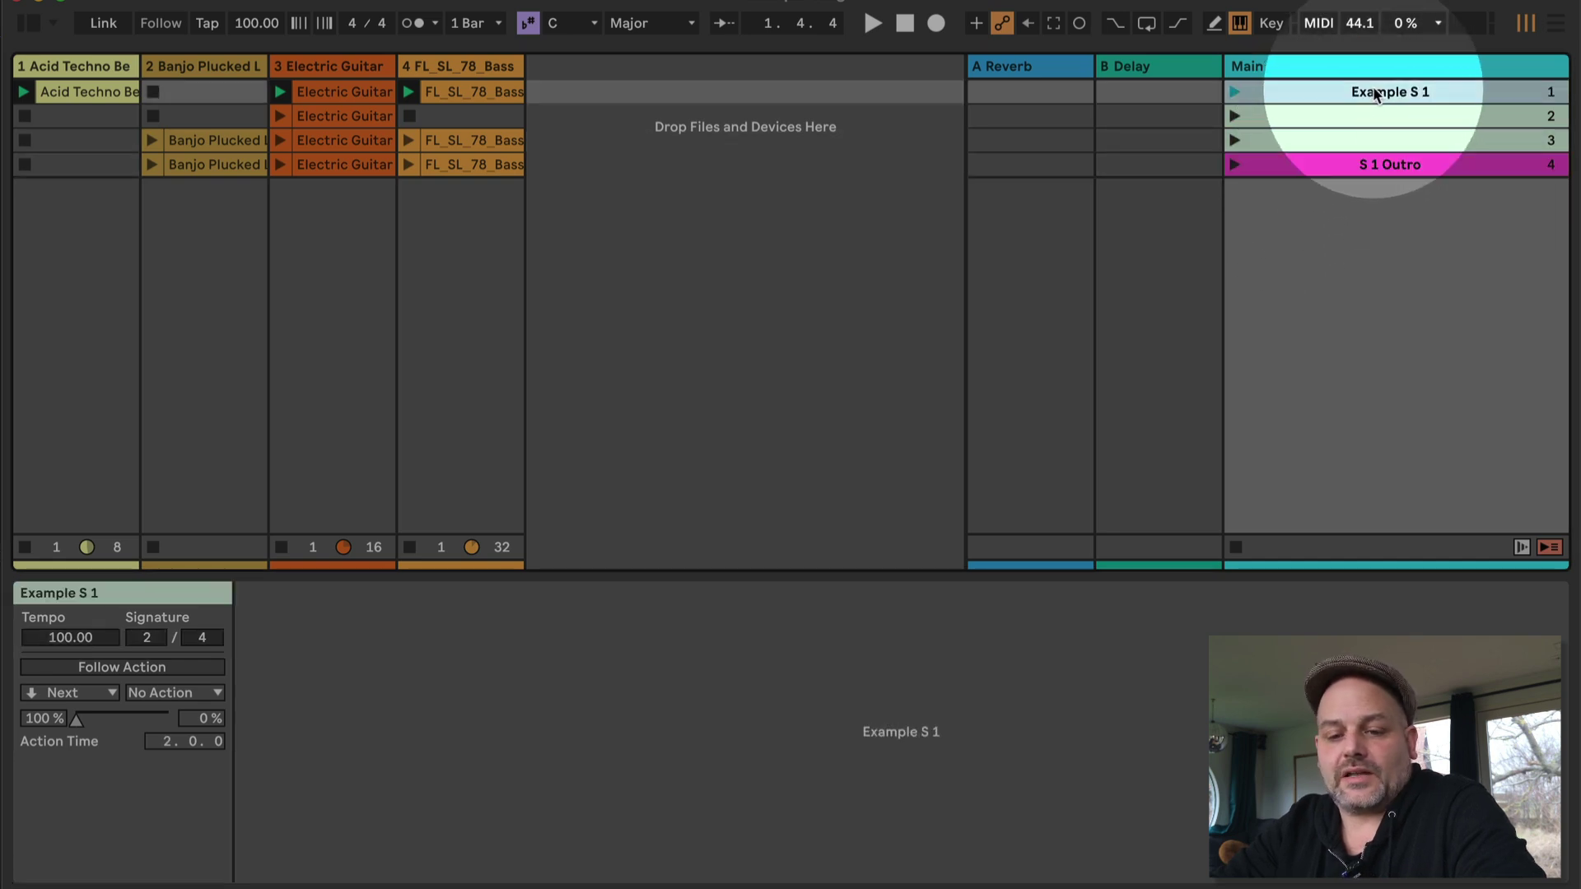
left_click(145, 638)
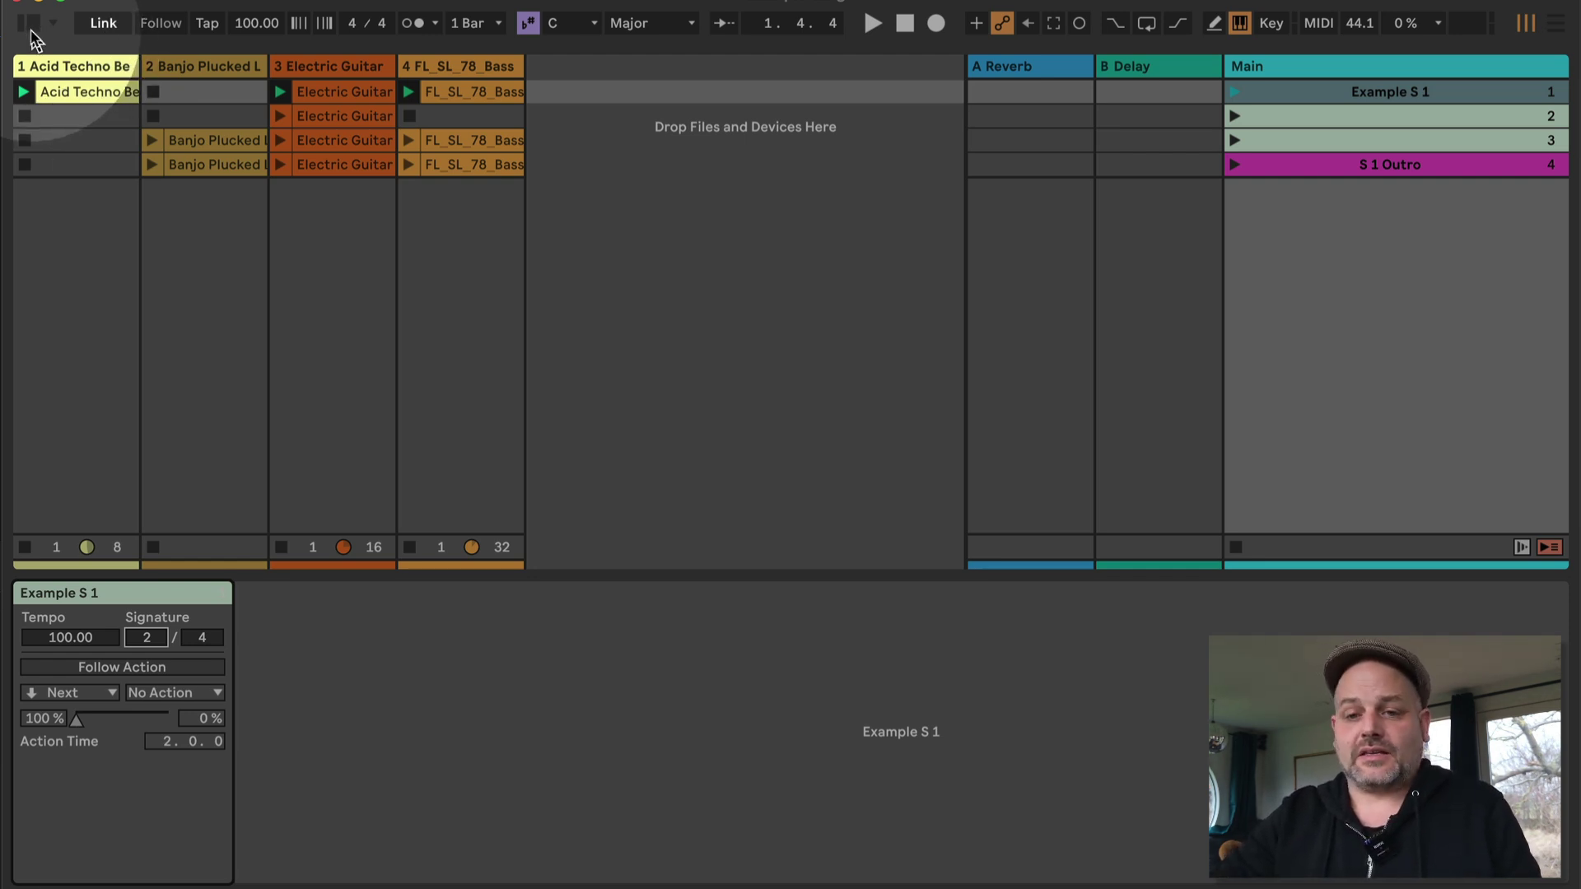
- Find the Copy Scene Info device in the browser and narrow the browser panel
left_click(29, 22)
left_click(346, 176)
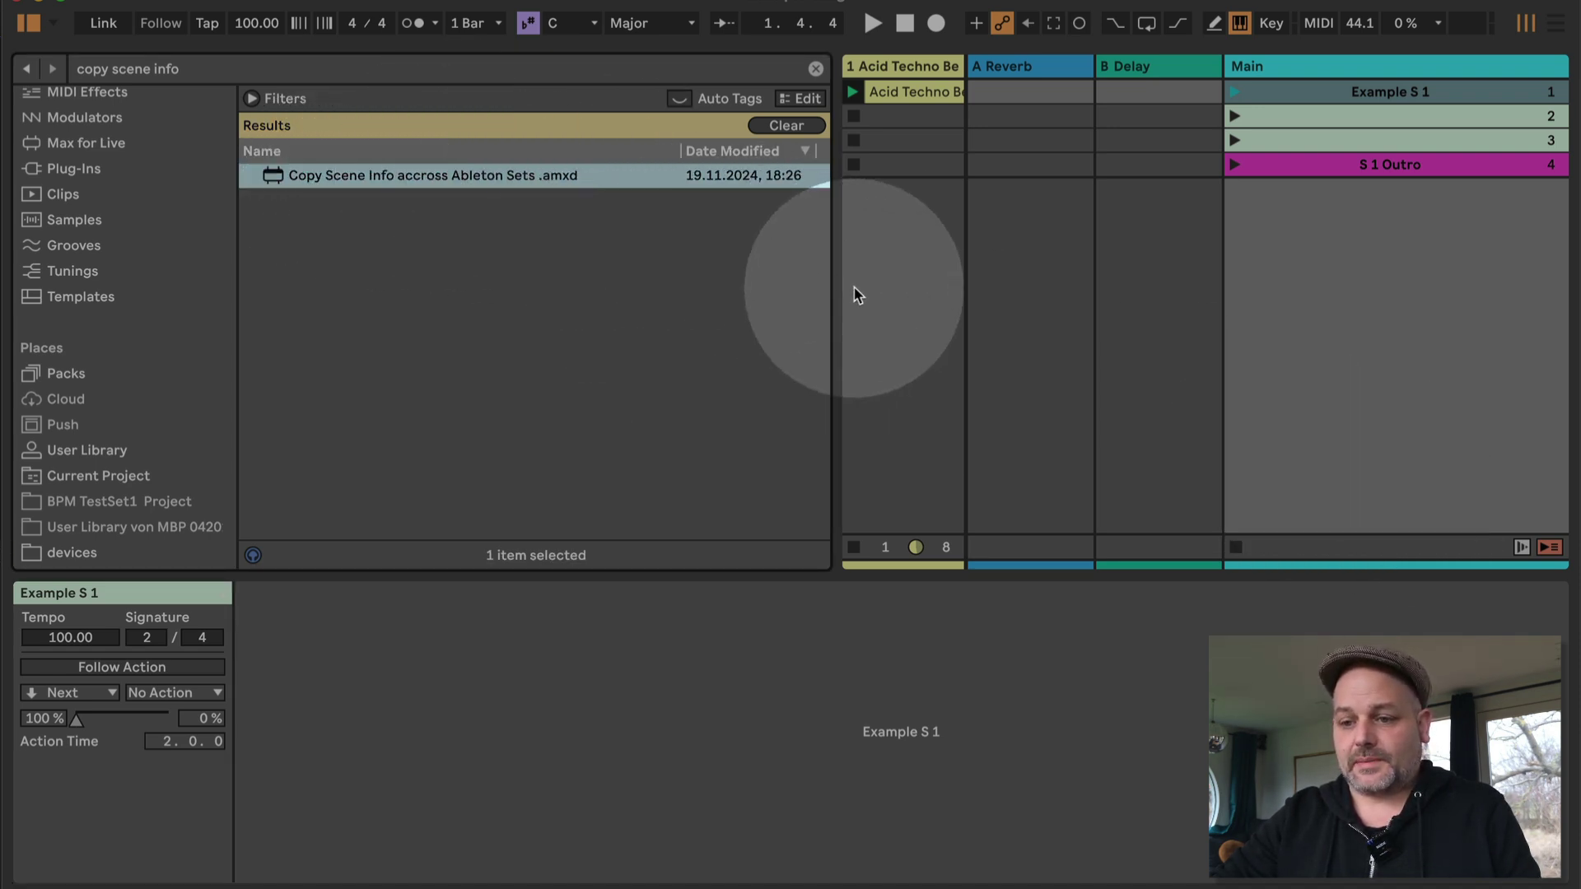
left_click_drag(835, 293, 653, 292)
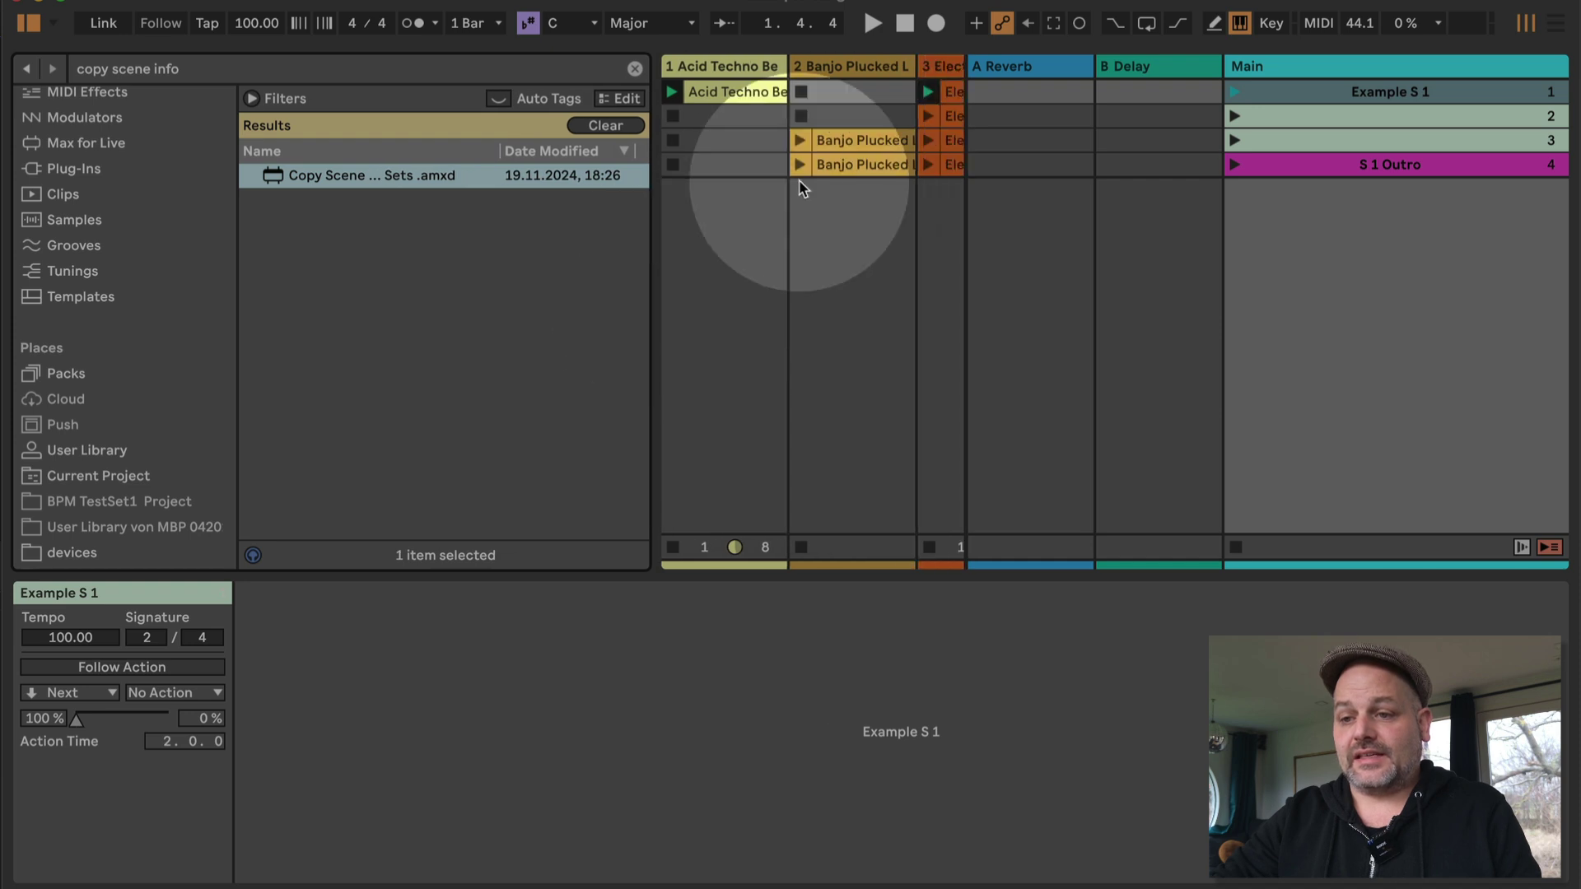
- Narrow the Acid Techno, Banjo Plucked, Electric Guitar and FL_SL_78_Bass track columns
left_click(737, 91)
left_click_drag(787, 66, 738, 65)
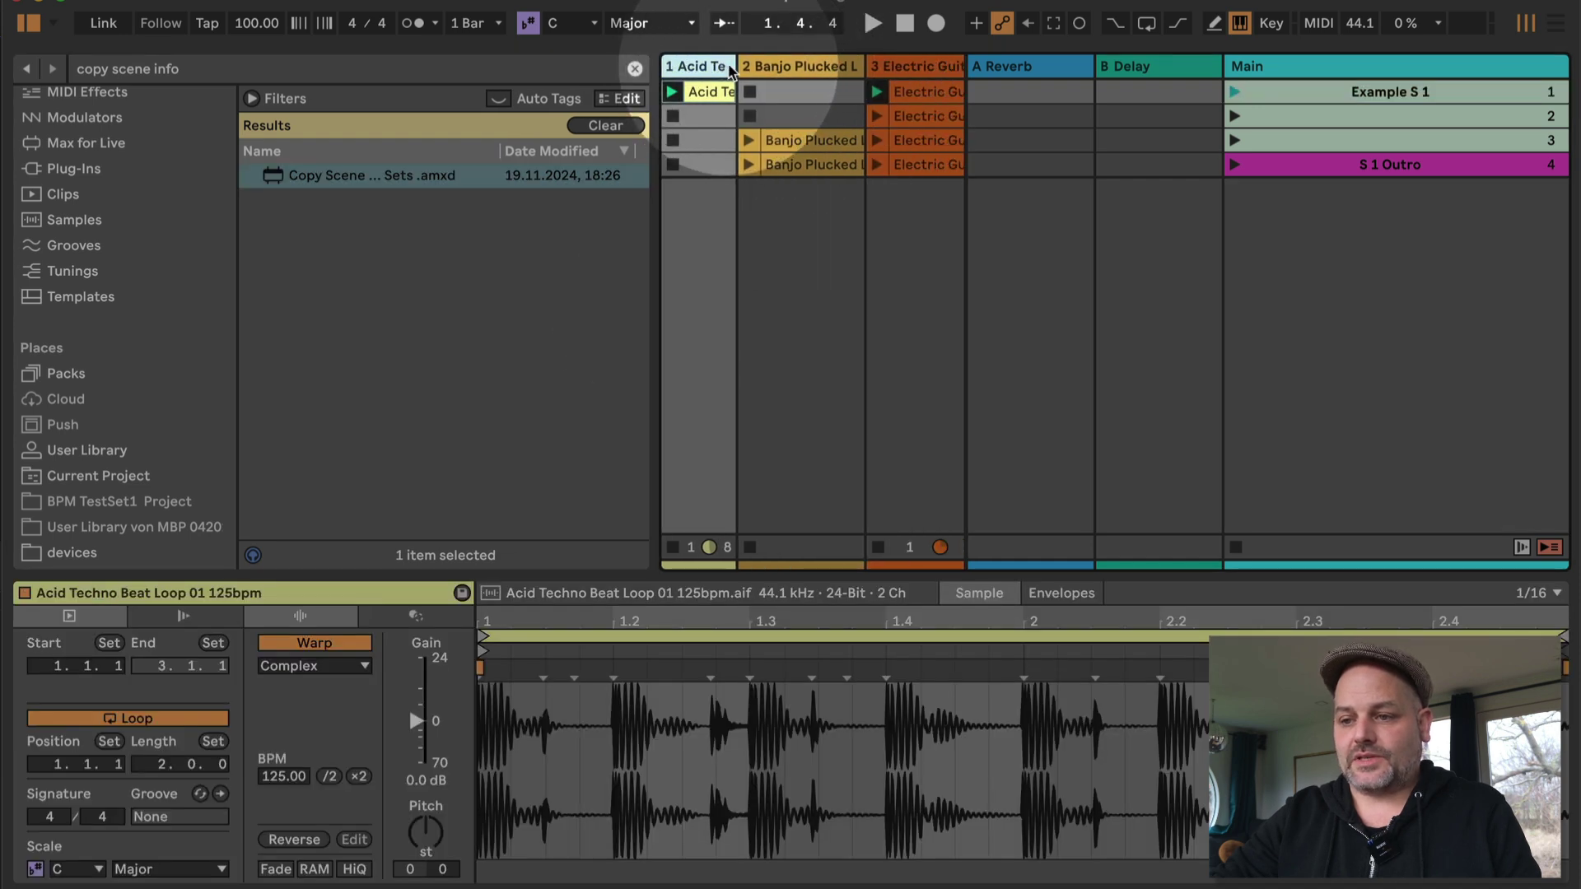
left_click_drag(865, 66, 764, 66)
left_click(779, 310)
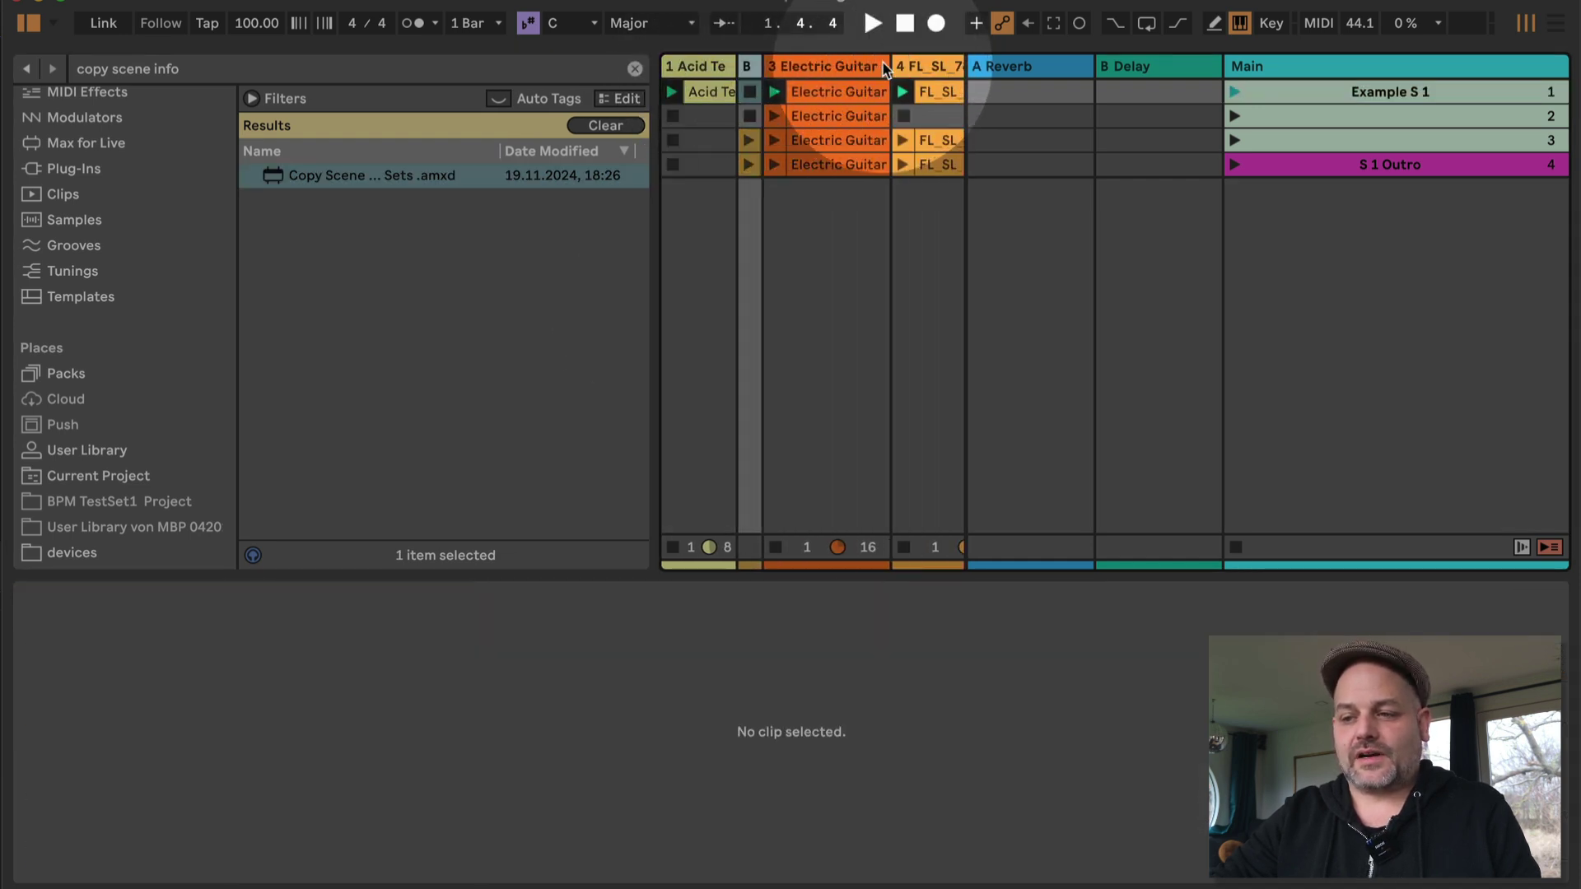
left_click(840, 93)
left_click_drag(865, 66, 787, 66)
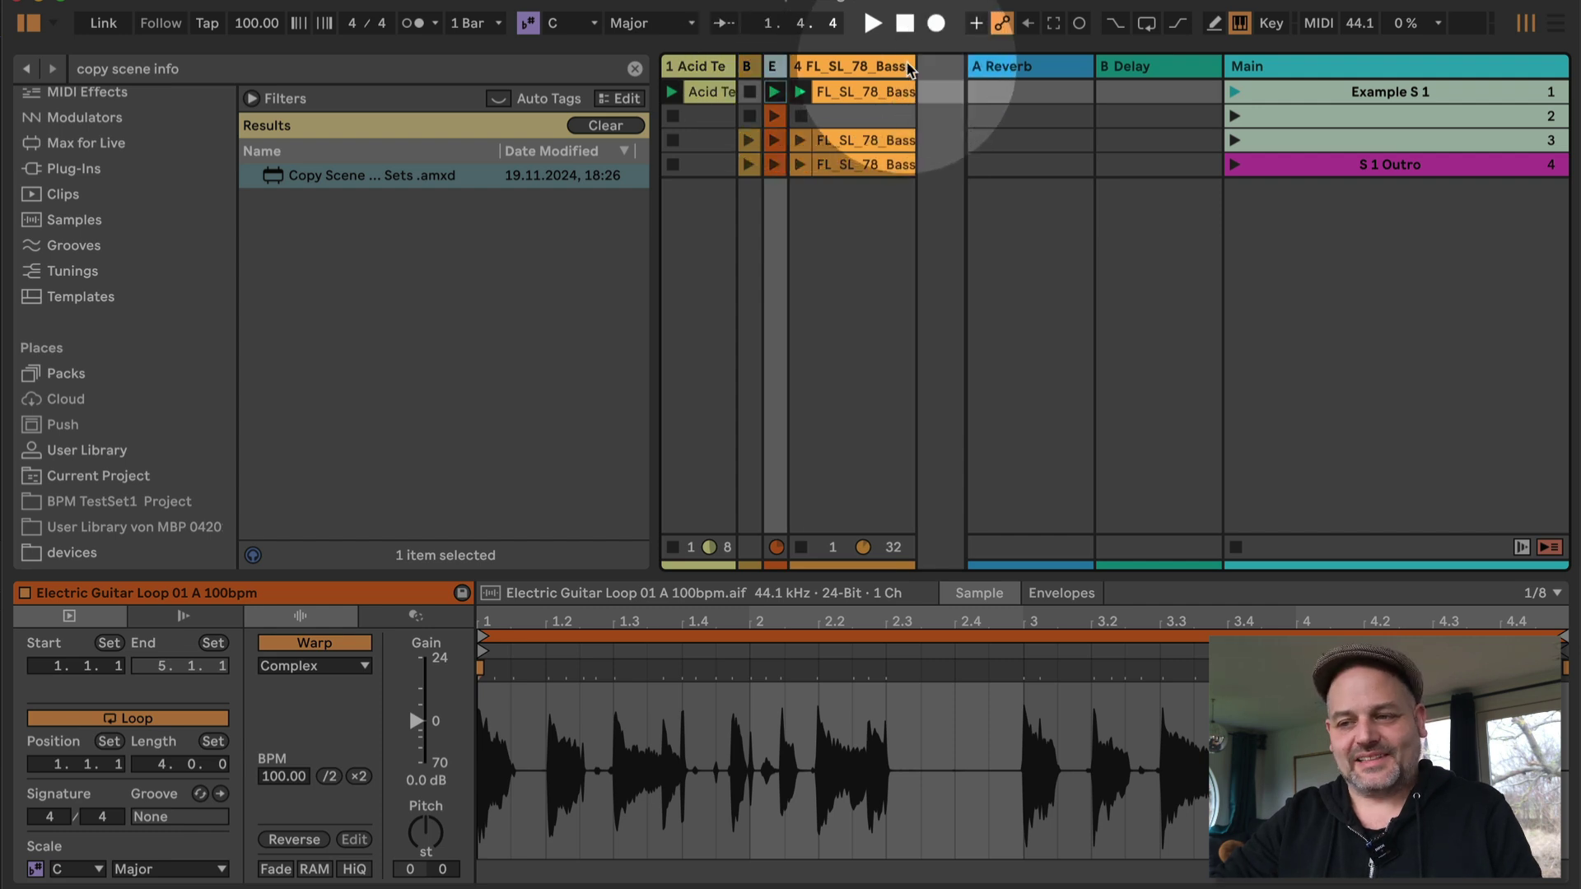
left_click(866, 91)
left_click_drag(914, 65, 813, 66)
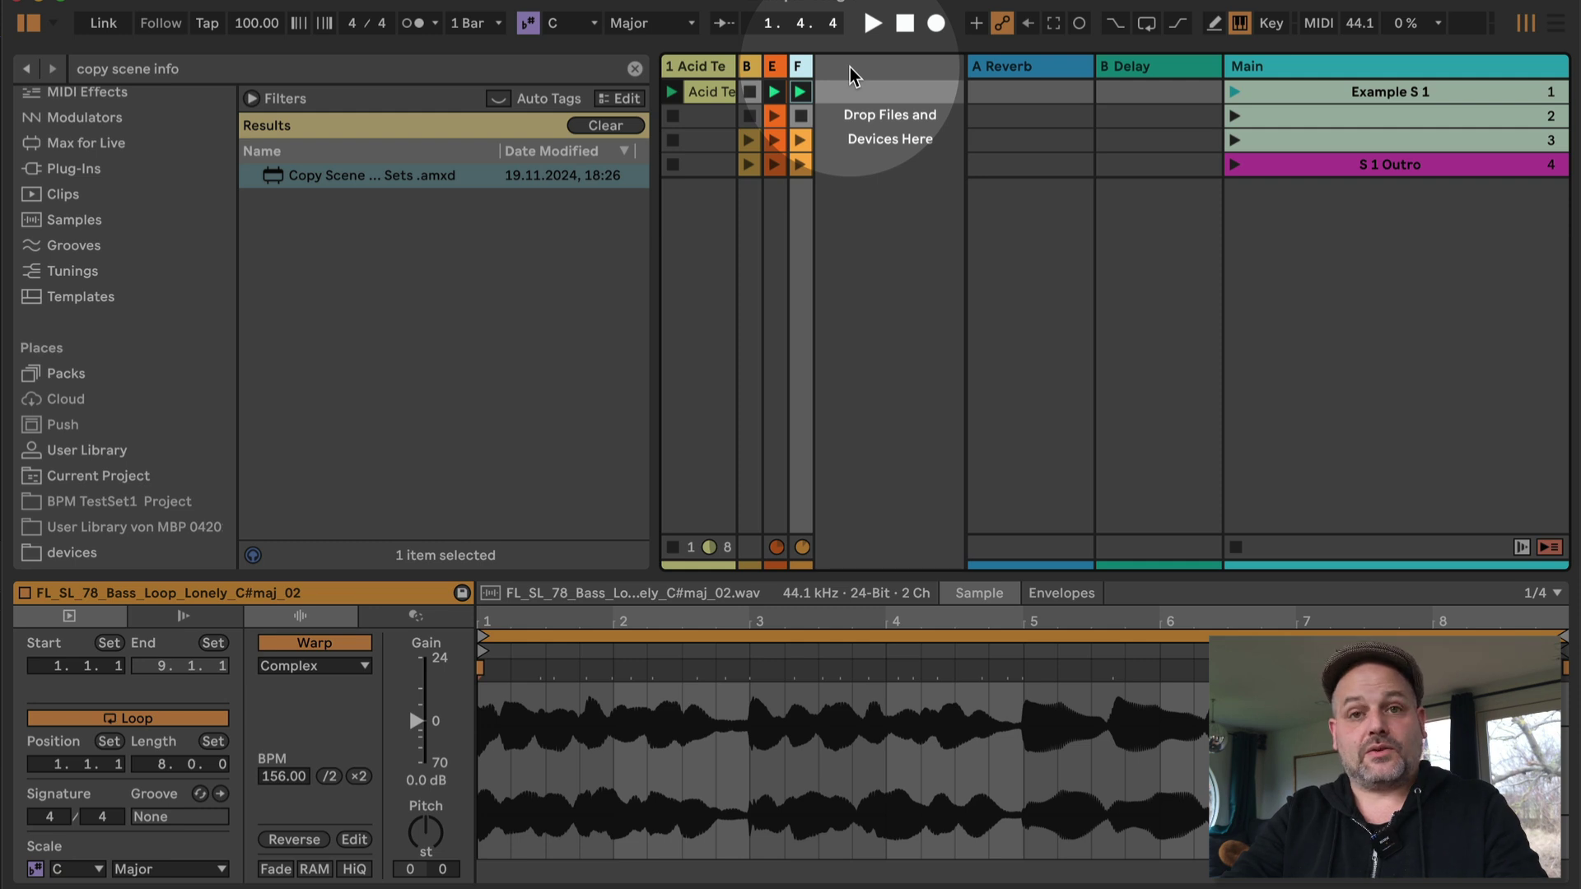
- Add a MIDI track holding the Copy Scene Info device and close the browser
key("ctrl+shift+t")
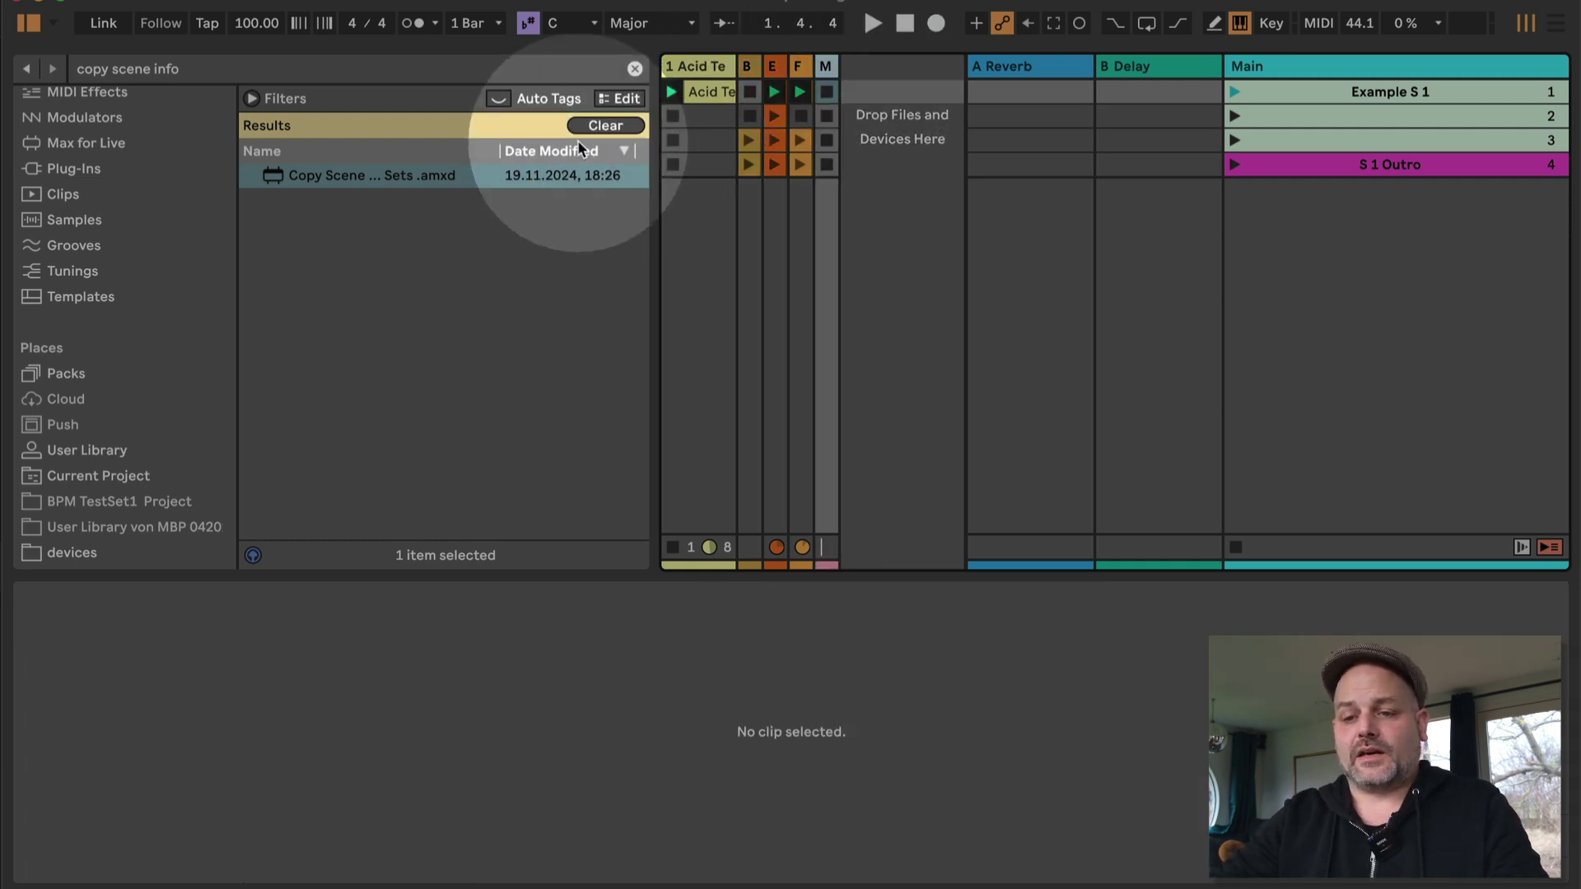
double_click(407, 176)
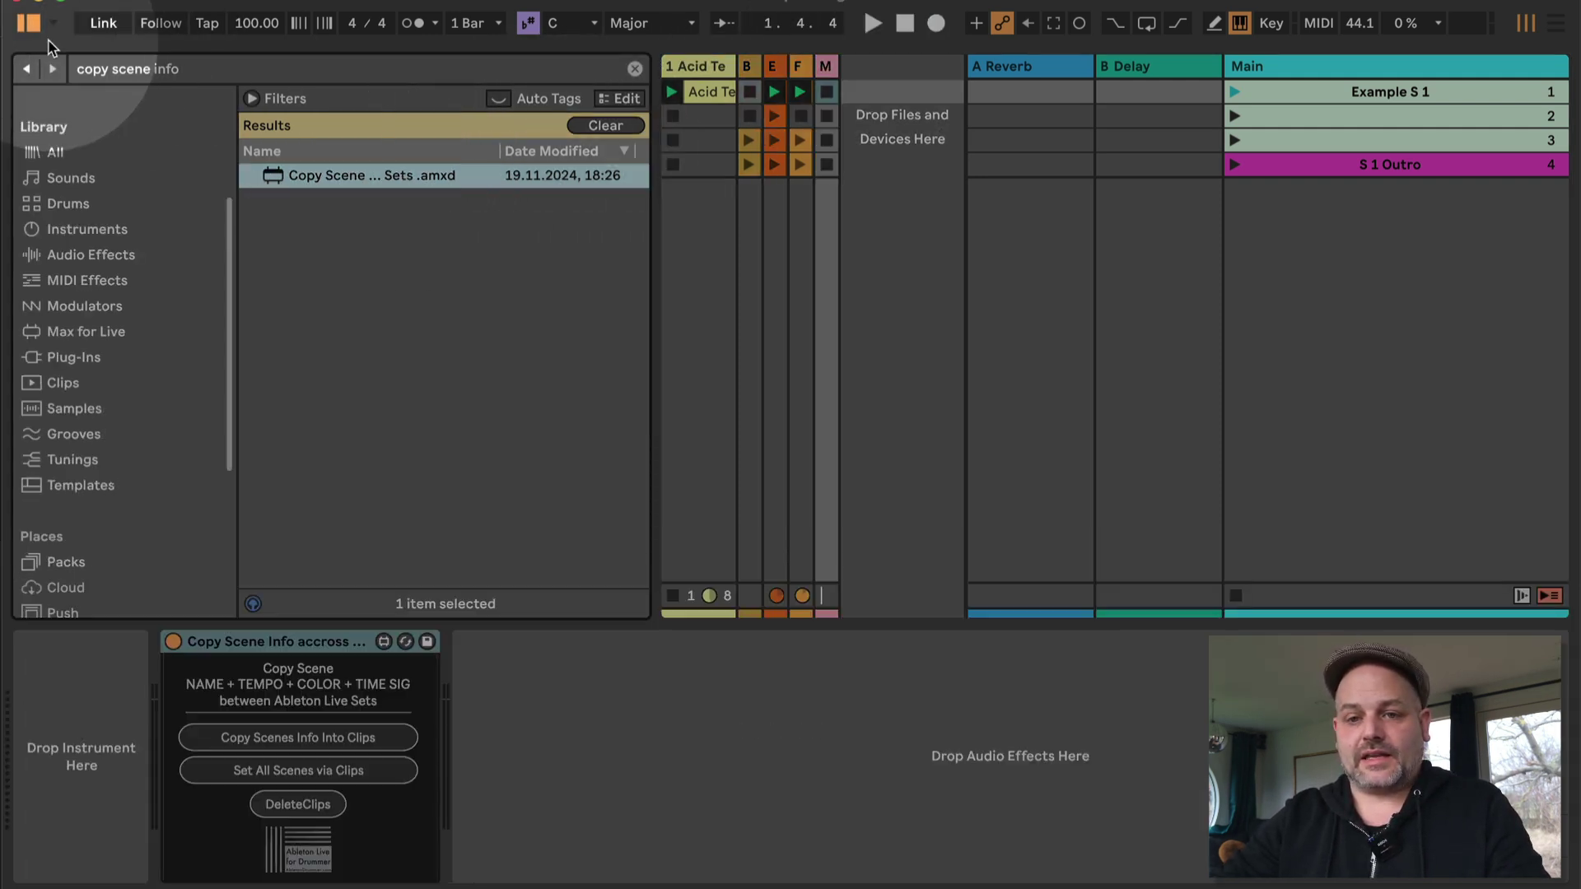
left_click(28, 67)
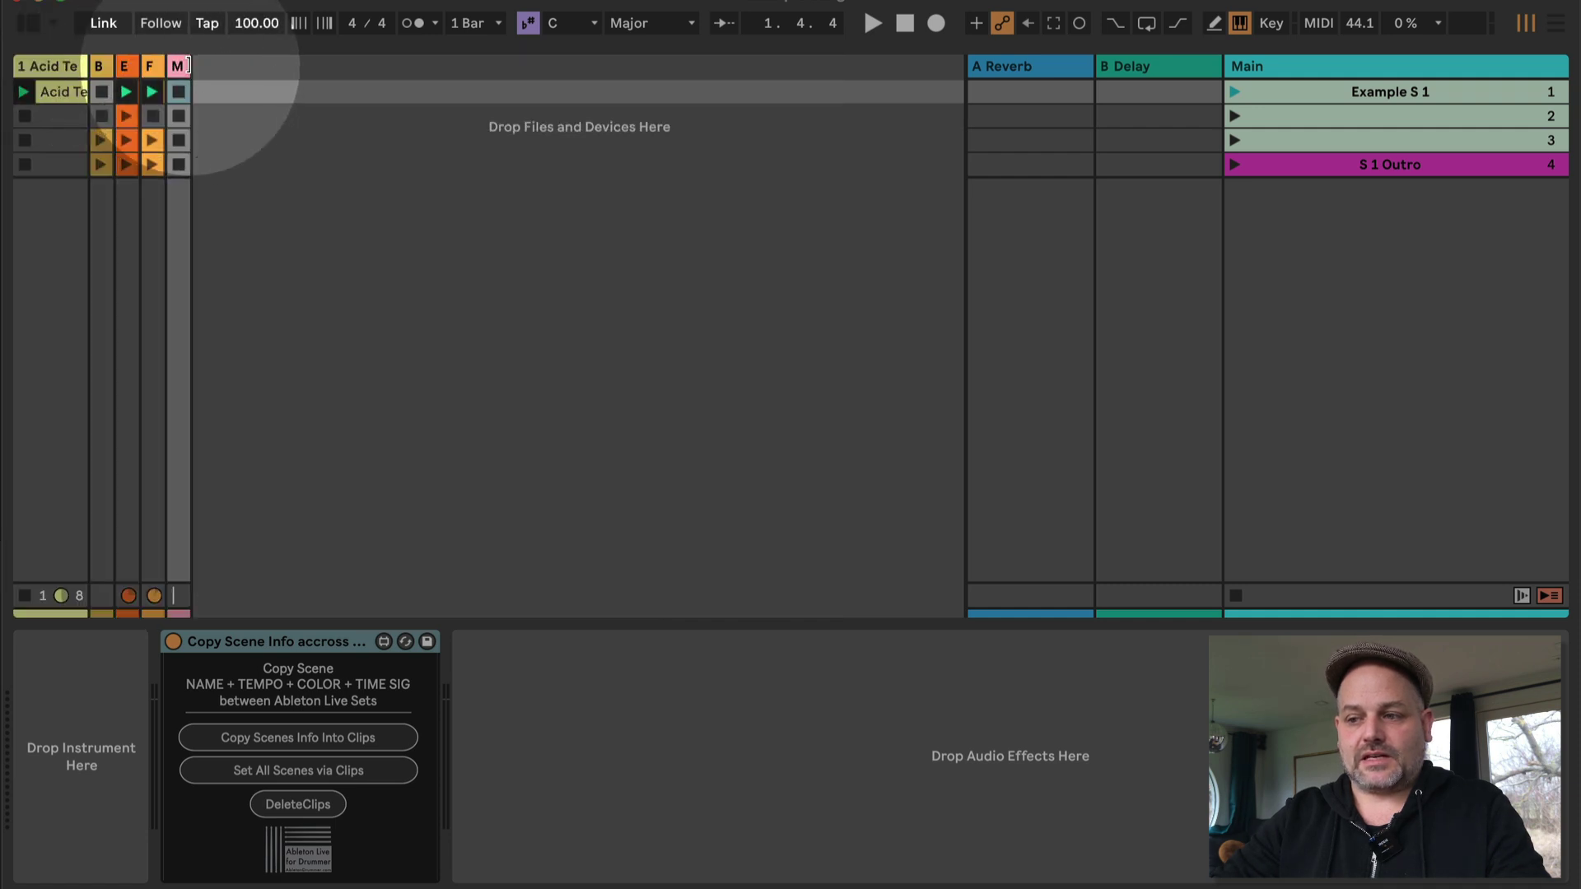
- Widen the new MIDI track and run 'Copy Scenes Info Into Clips' to create four scene clips
left_click_drag(189, 66, 371, 77)
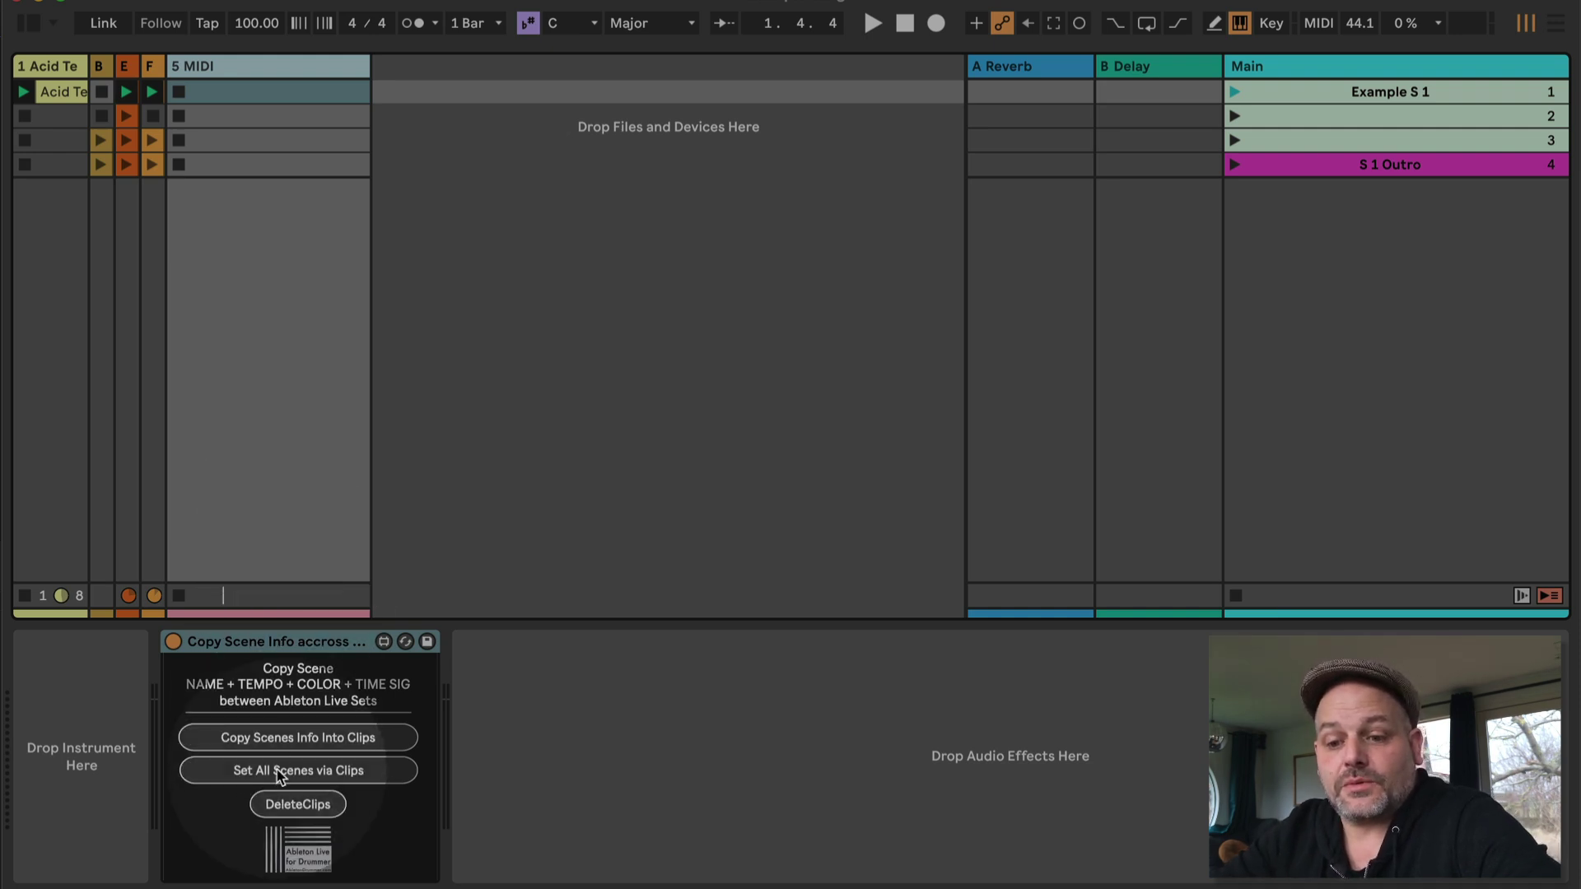
left_click(368, 742)
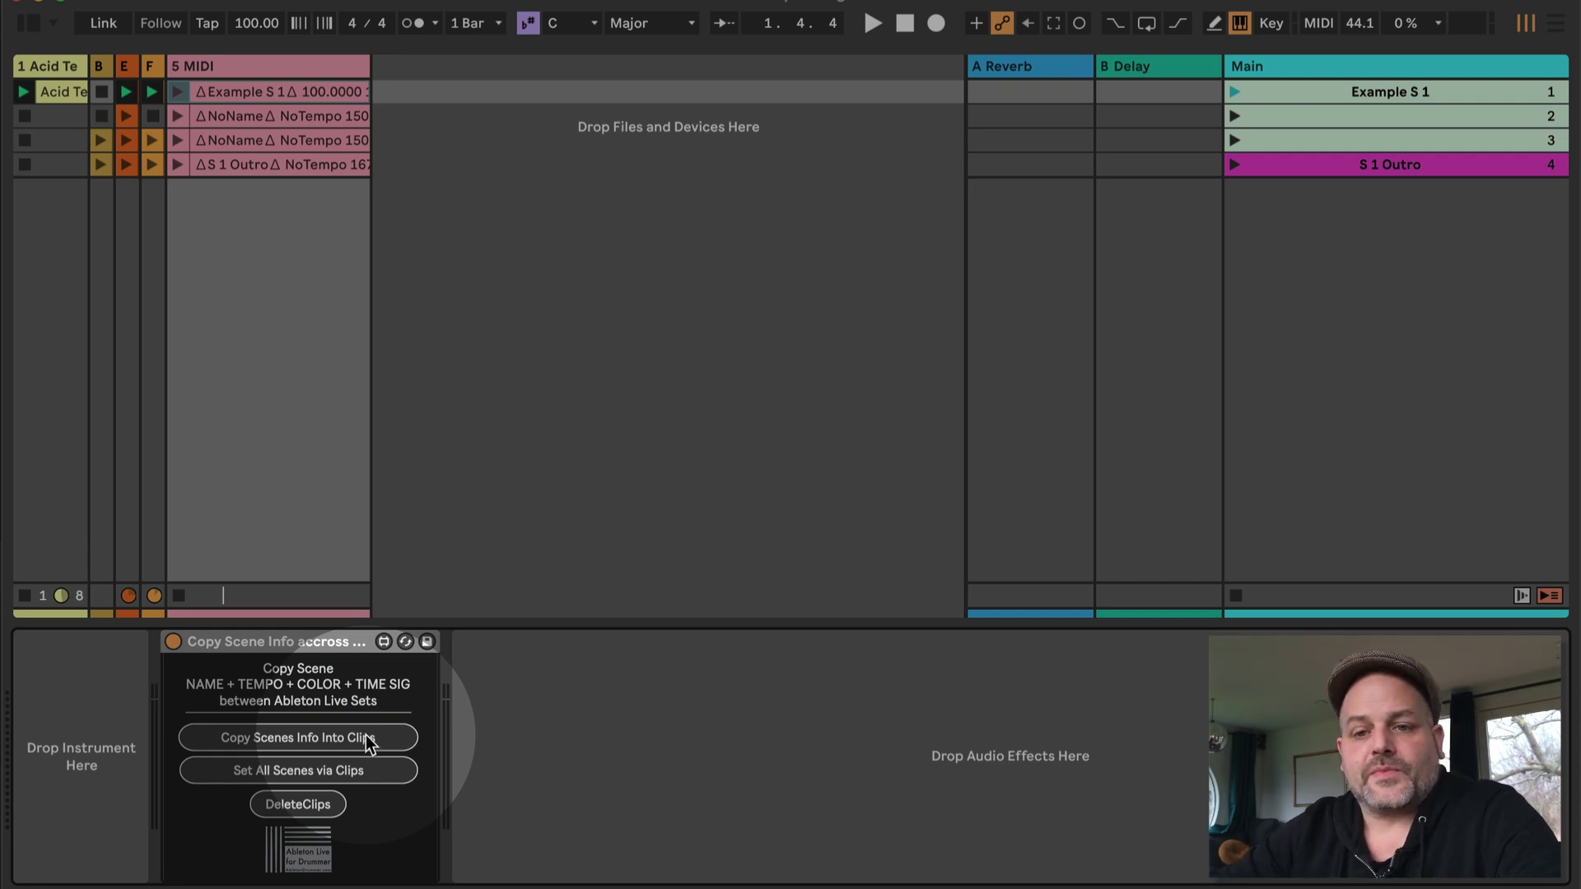
- Open Example Song 2 from the recent sets and add a new MIDI track
left_click(99, 6)
mouse_move(166, 46)
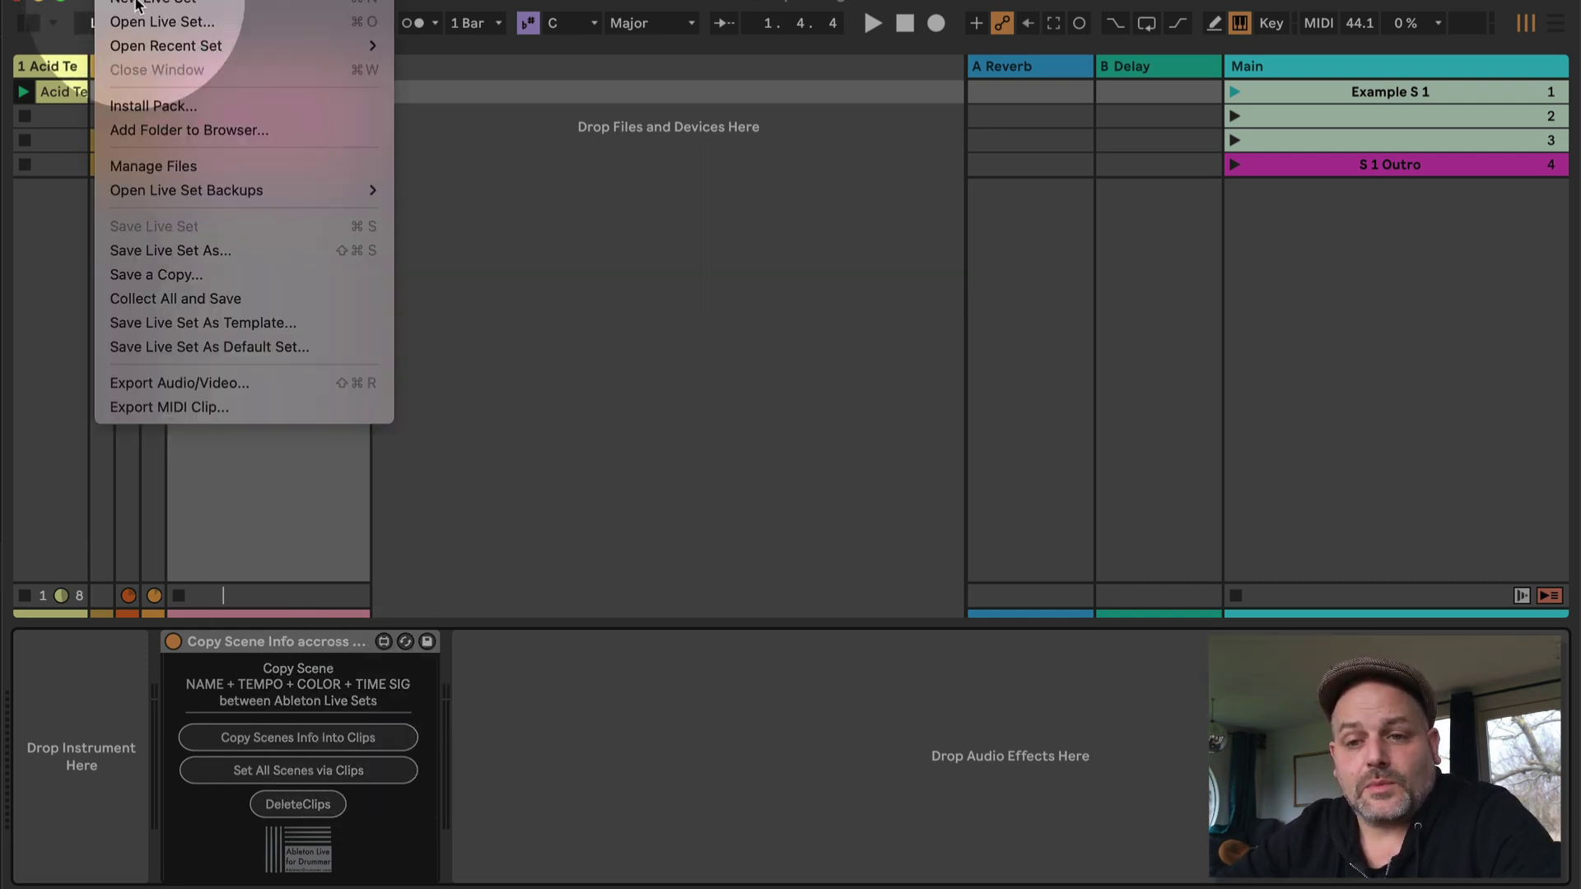
left_click(570, 70)
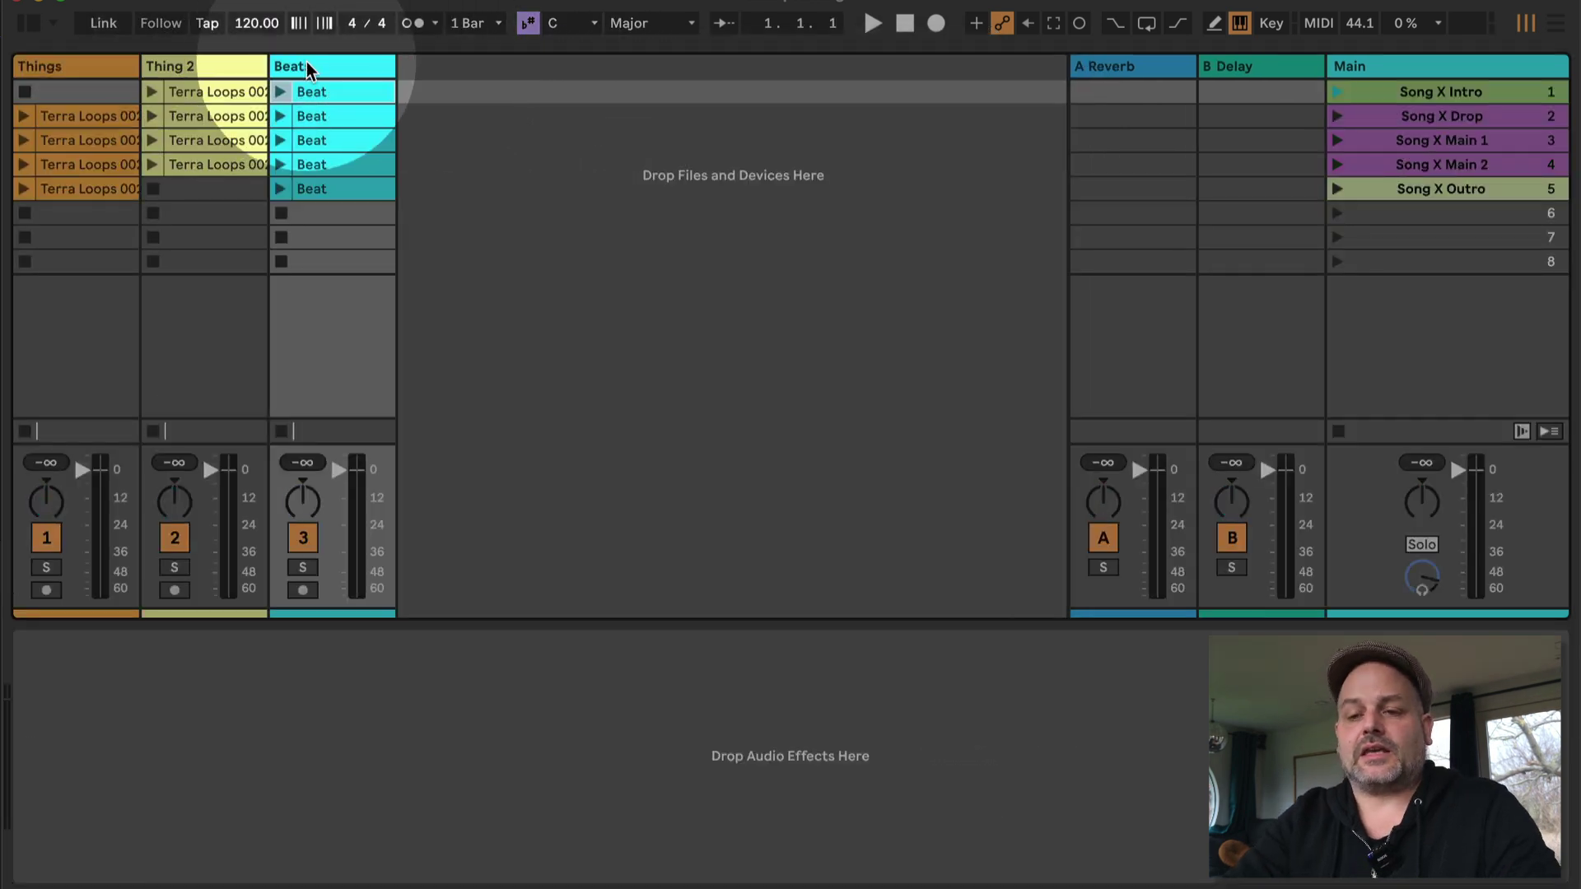
key("ctrl+shift+t")
- Load Copy Scene Info onto the new MIDI track and copy Song X's scene info into clips
left_click(31, 22)
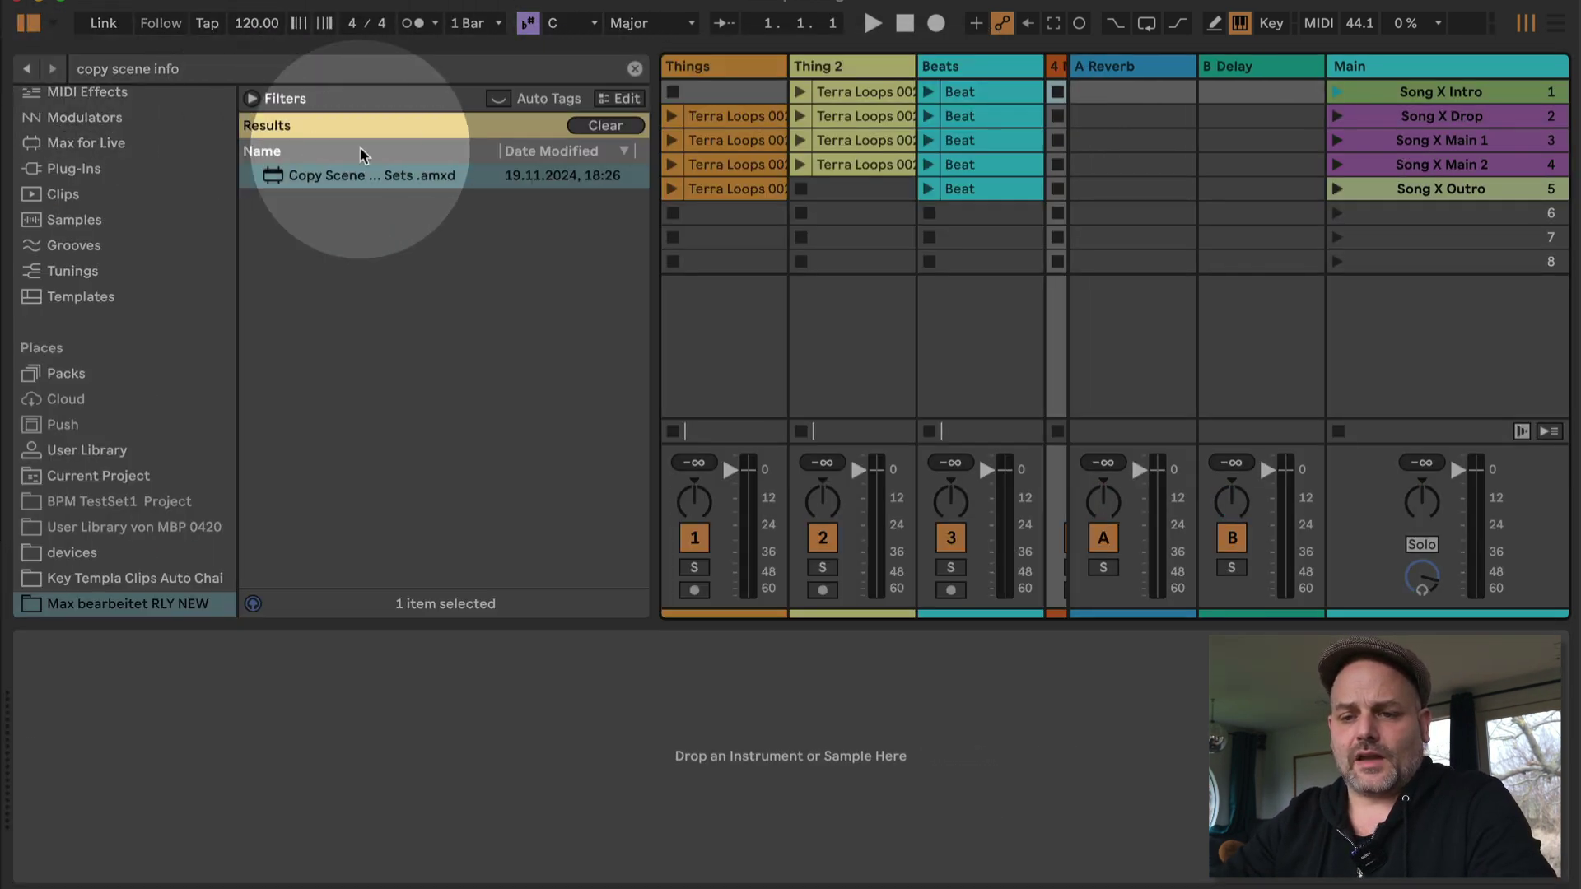
scroll(775, 155, "right", 3)
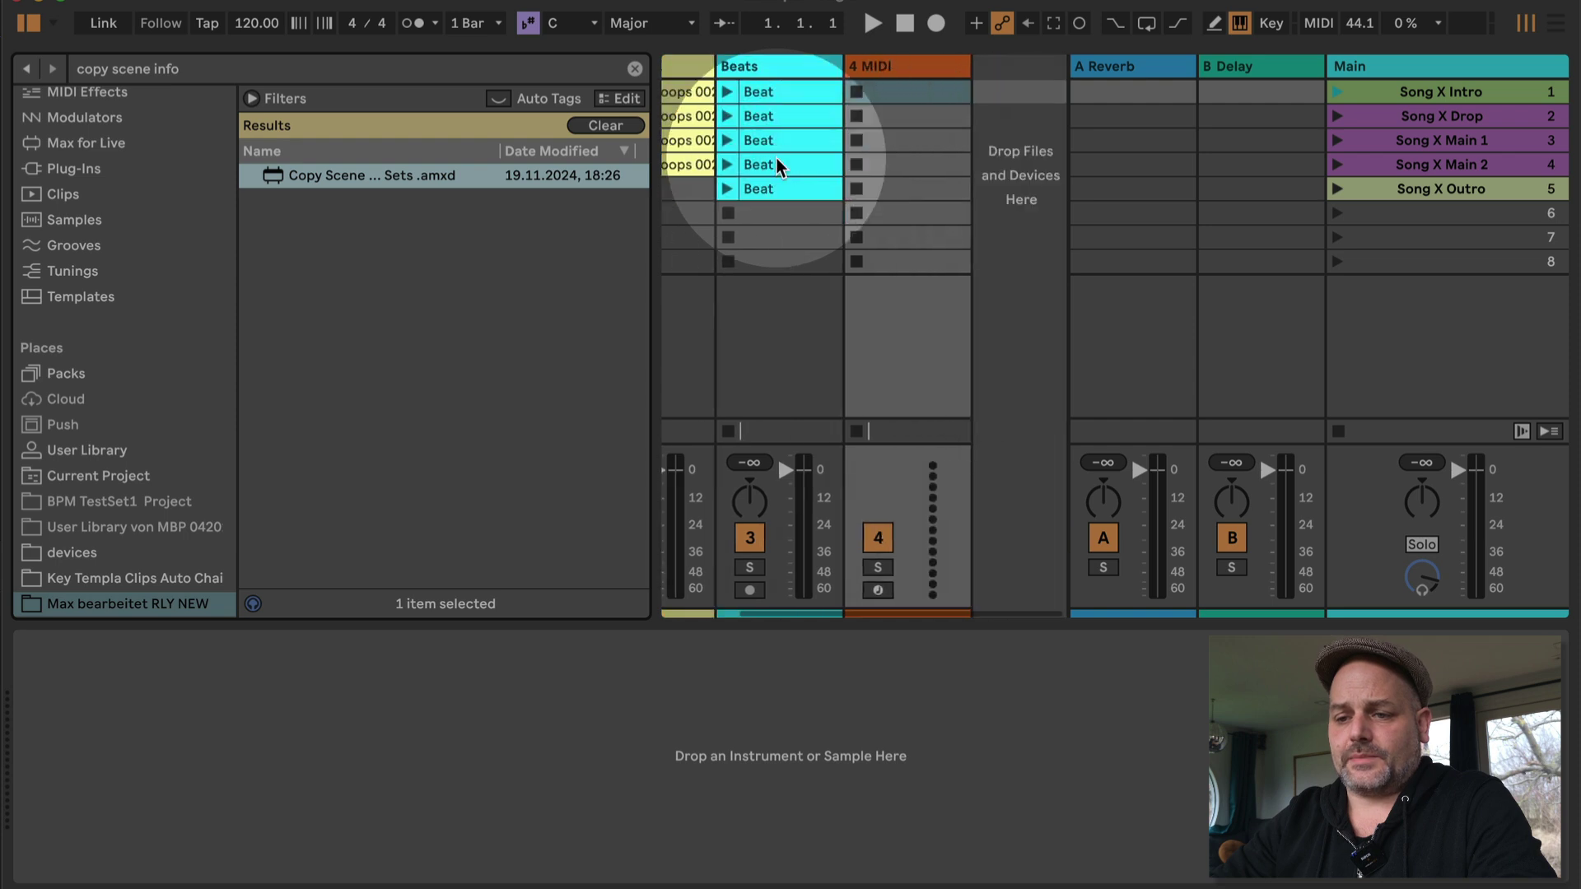
left_click_drag(372, 174, 911, 136)
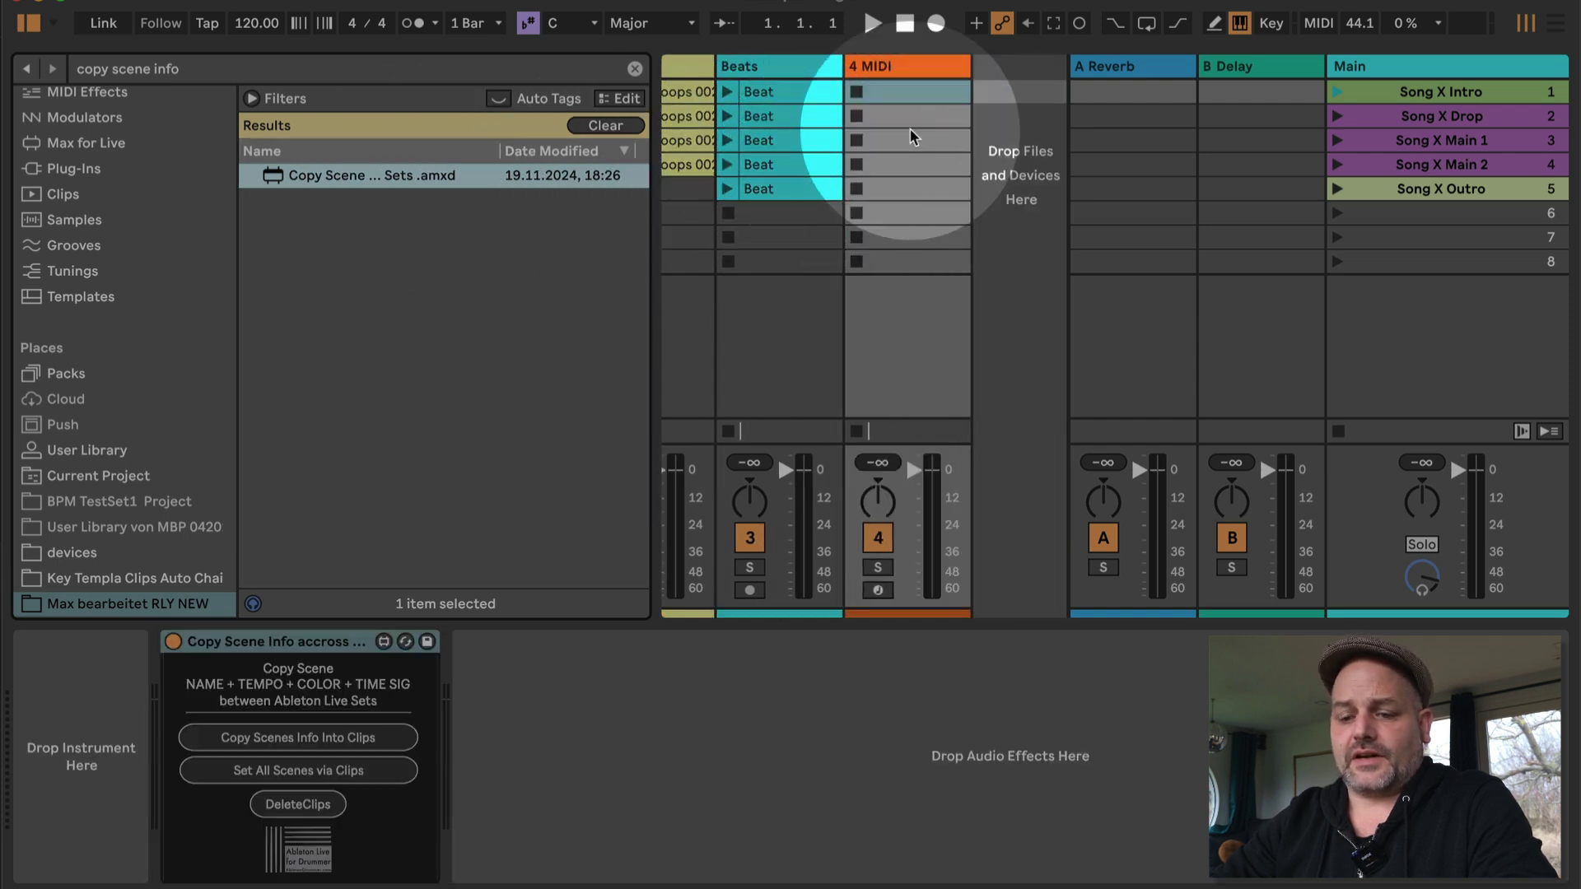
left_click(30, 22)
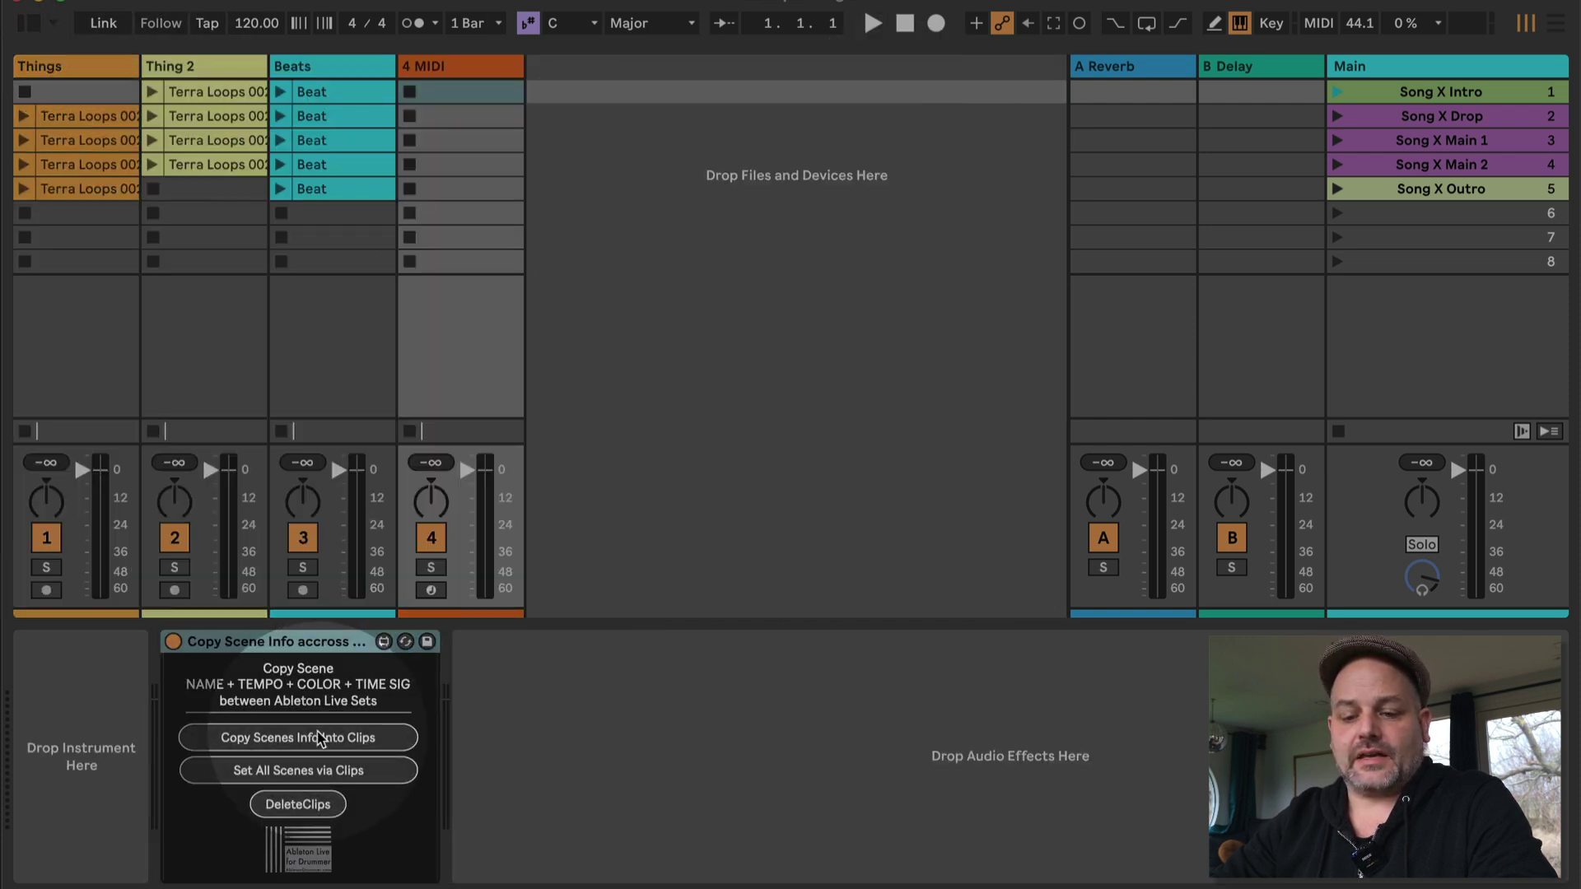
left_click(323, 741)
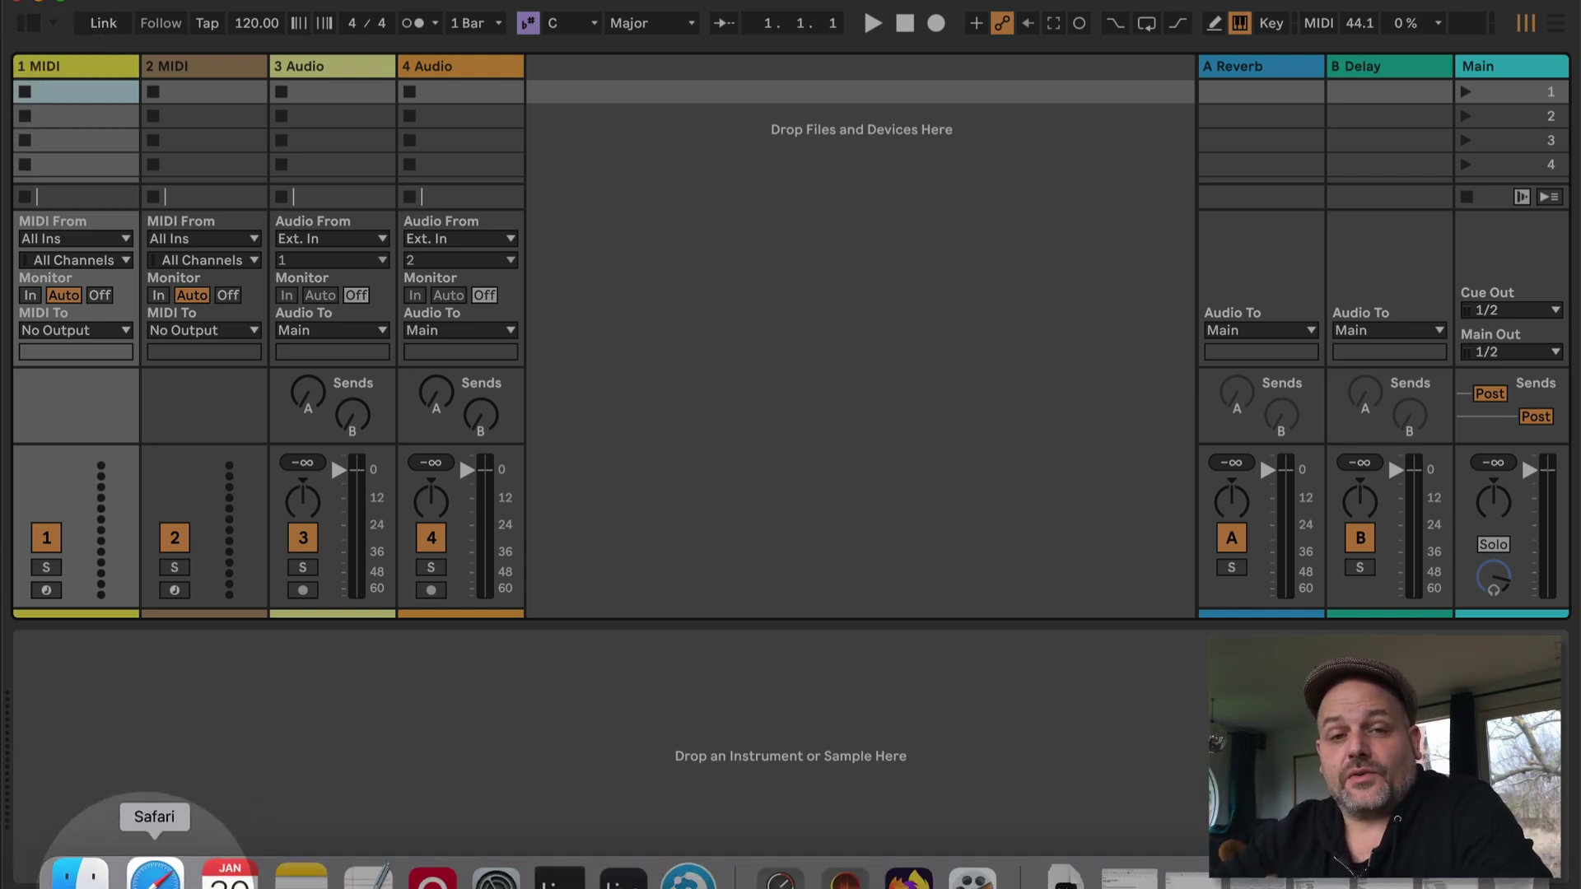
mouse_move(89, 875)
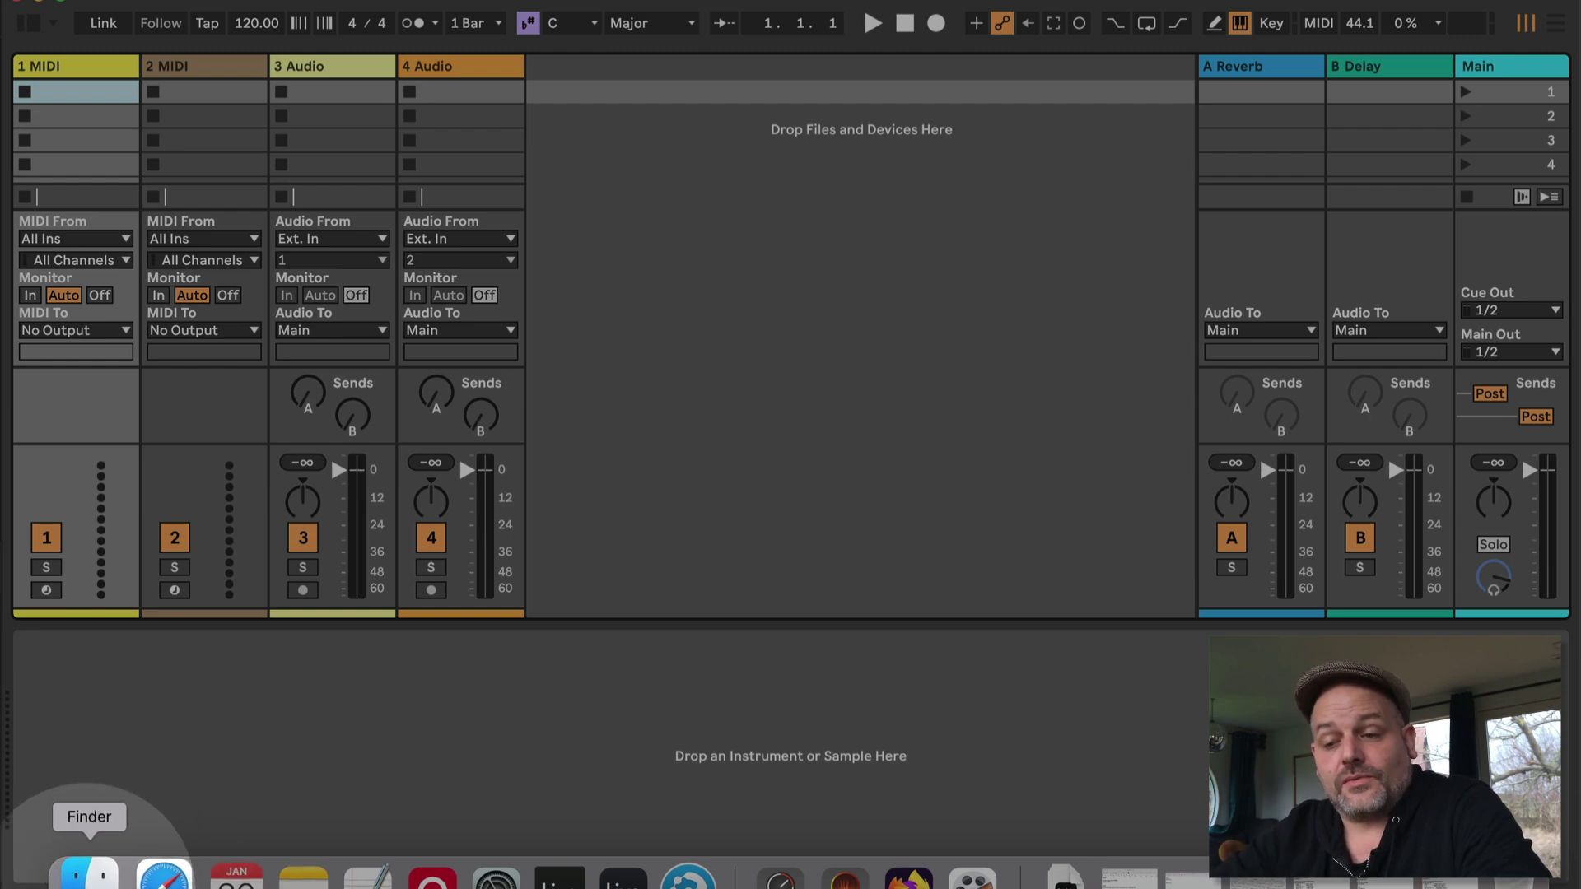
- Close four extra Finder windows, centre the remaining one and widen its first column
left_click(90, 871)
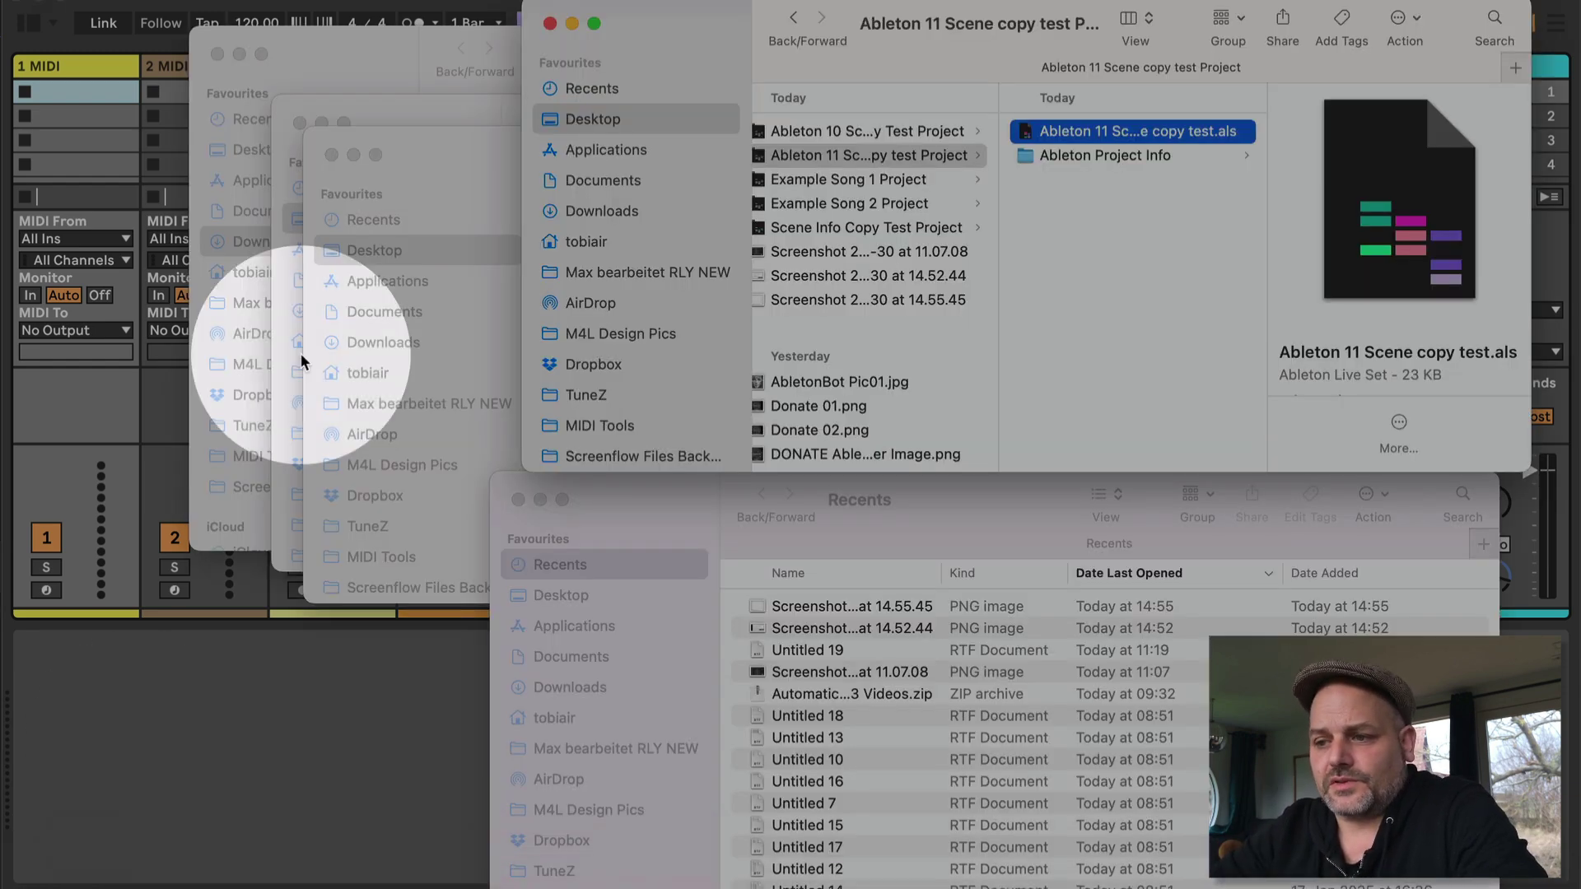
left_click(518, 503)
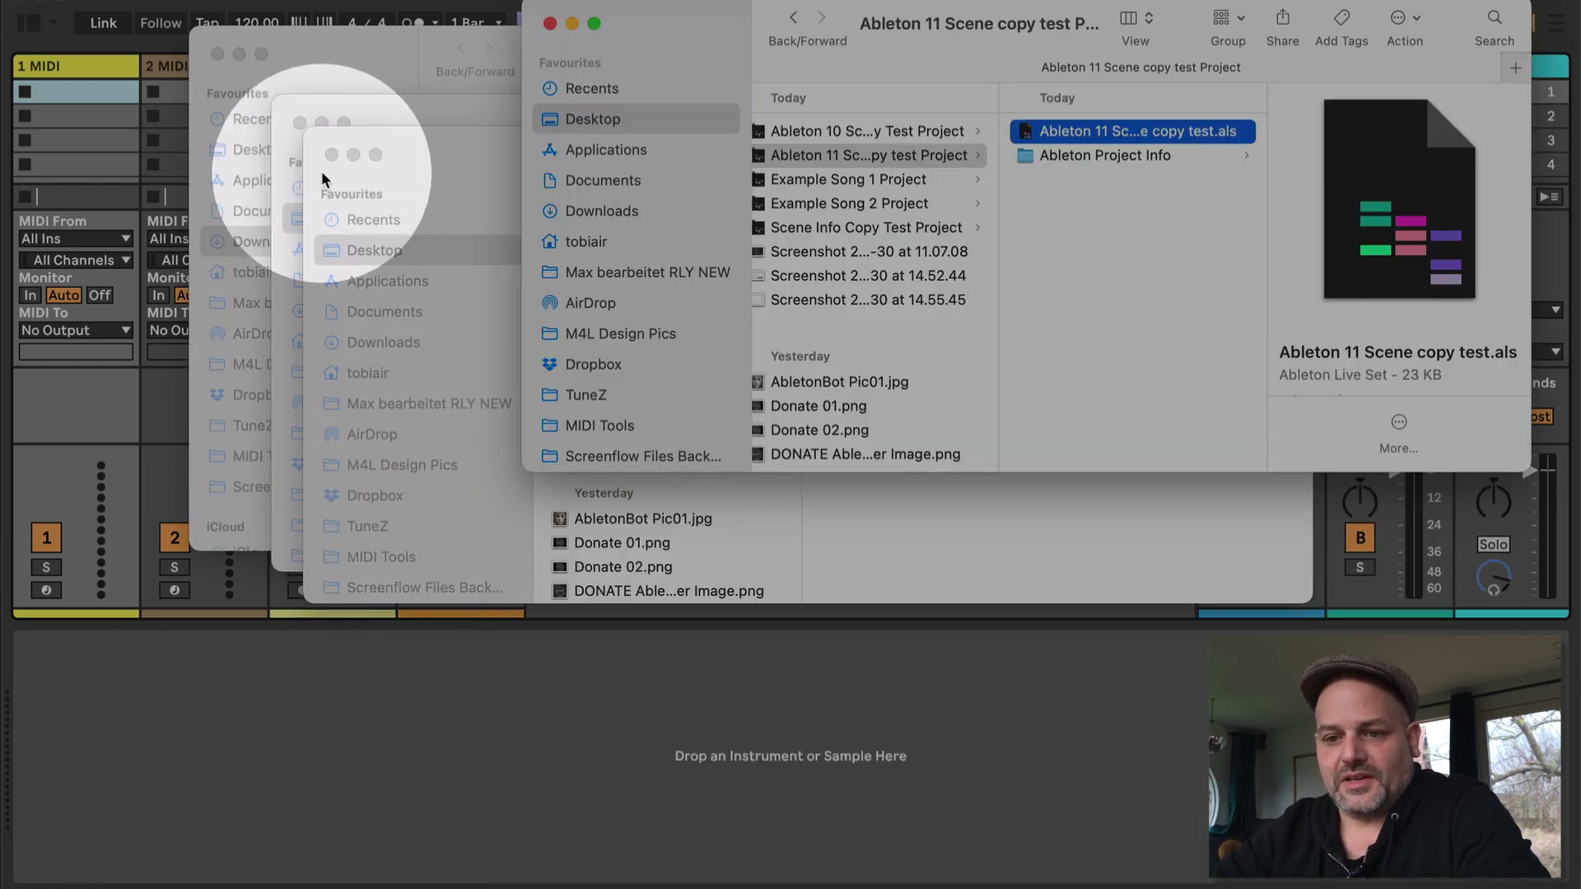
left_click(335, 155)
left_click(300, 123)
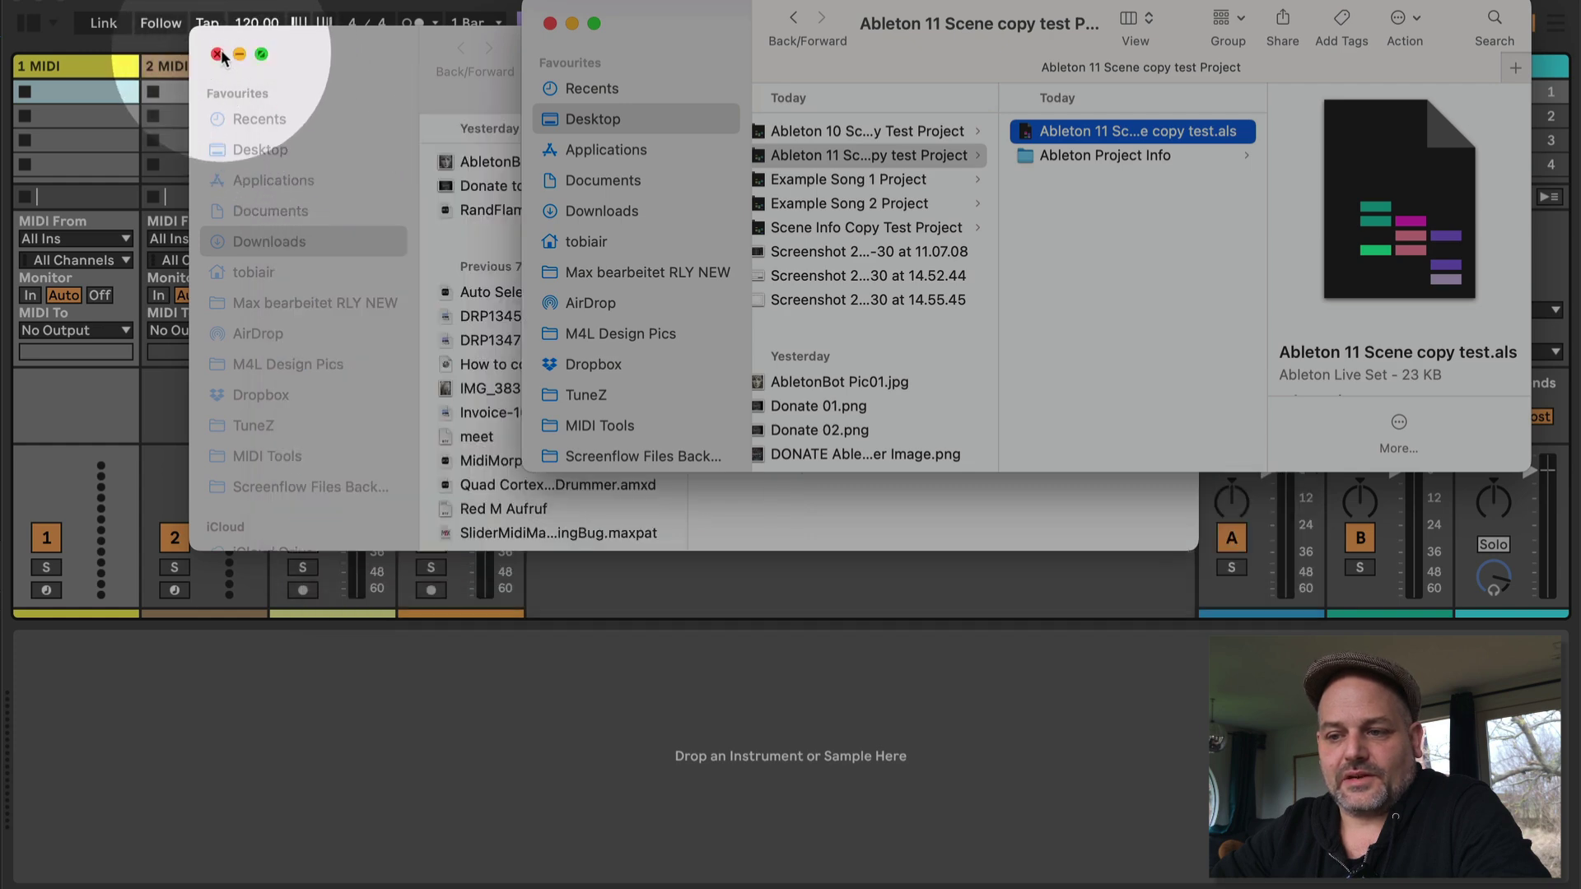
left_click(217, 55)
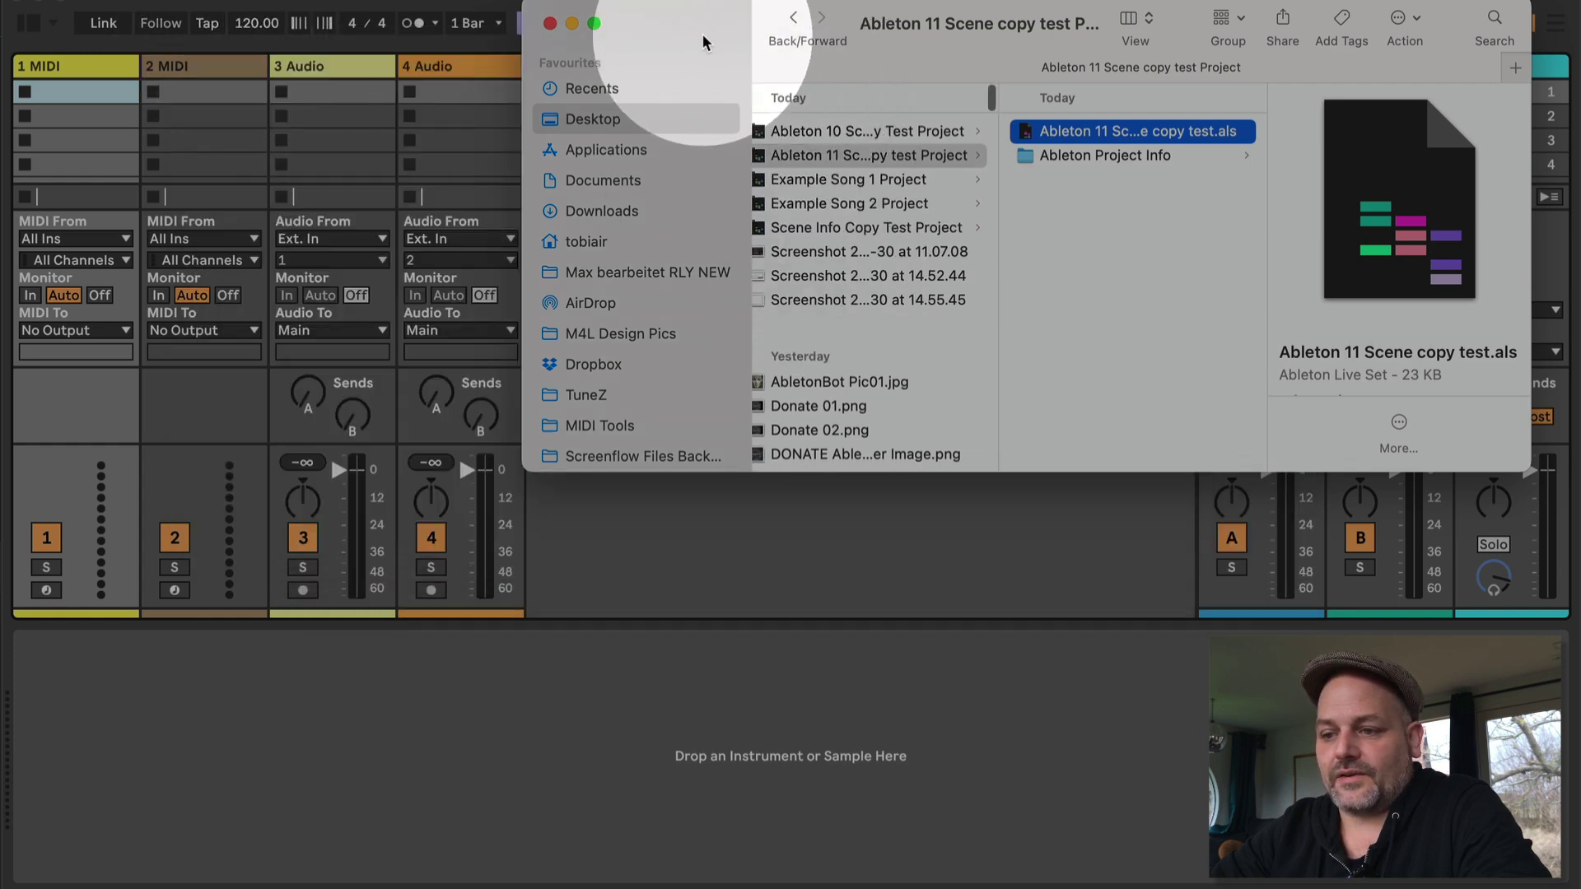
left_click_drag(704, 42, 907, 340)
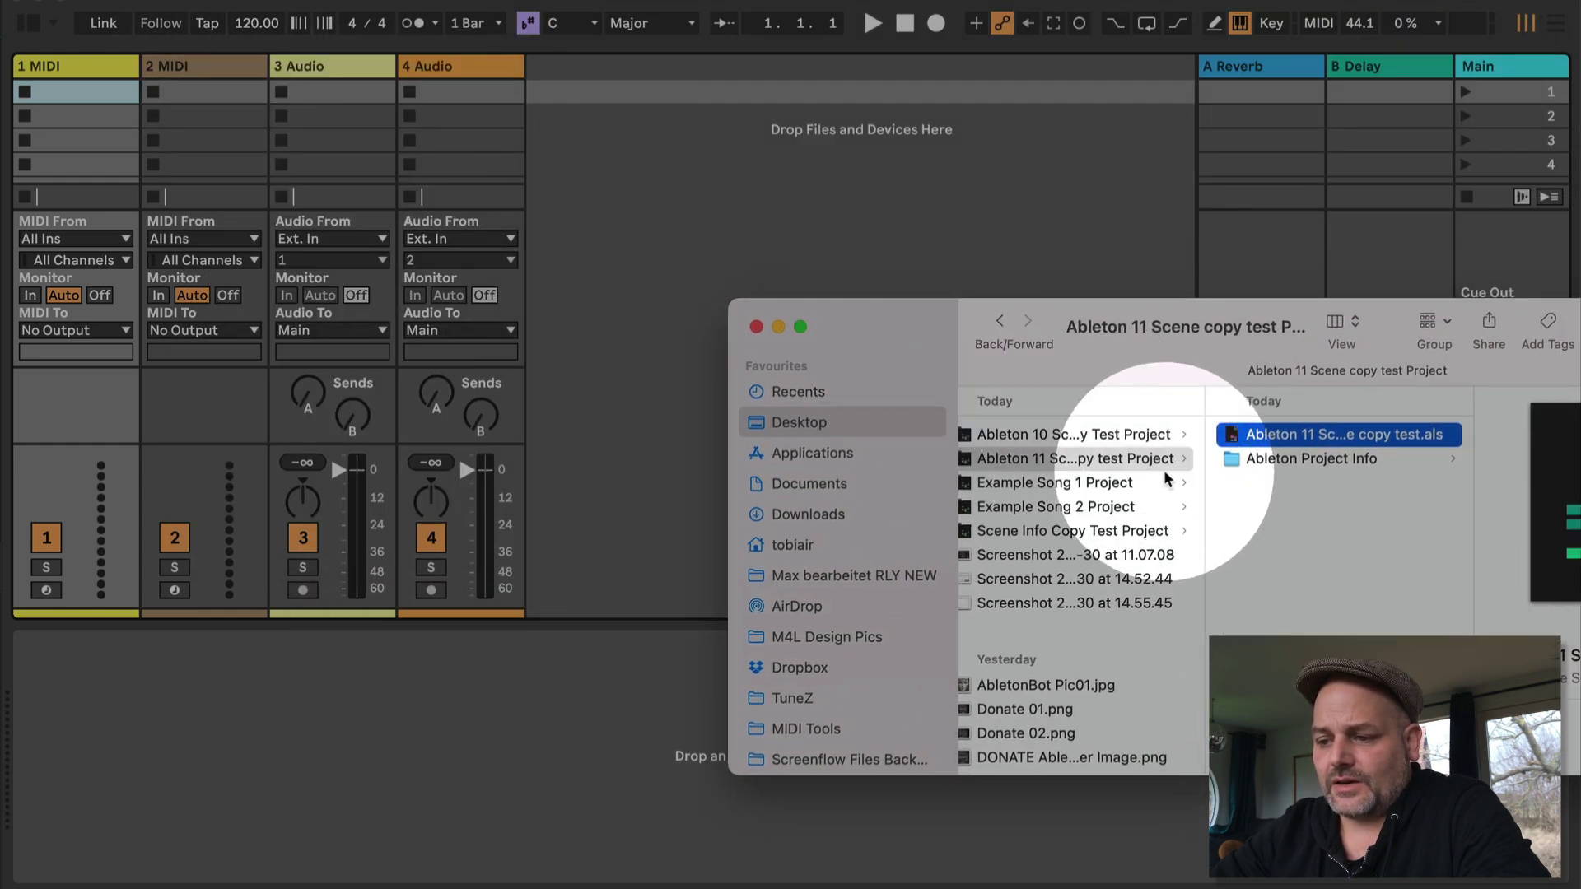
left_click_drag(1205, 494, 1345, 500)
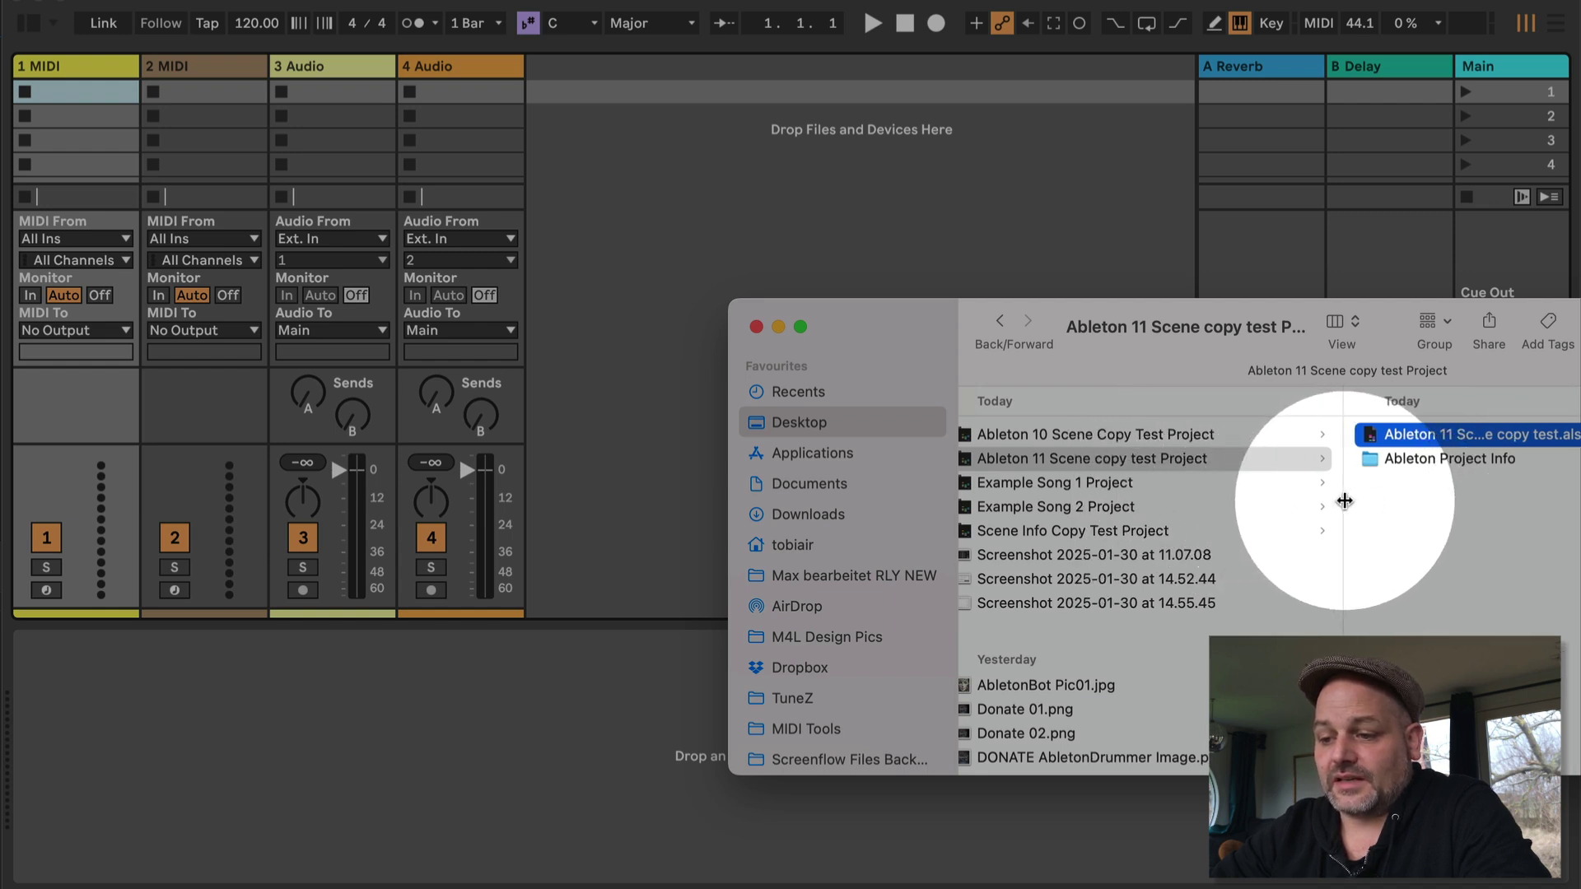
- Drag Example Song 1.als from its project folder into the Session View
left_click(1072, 484)
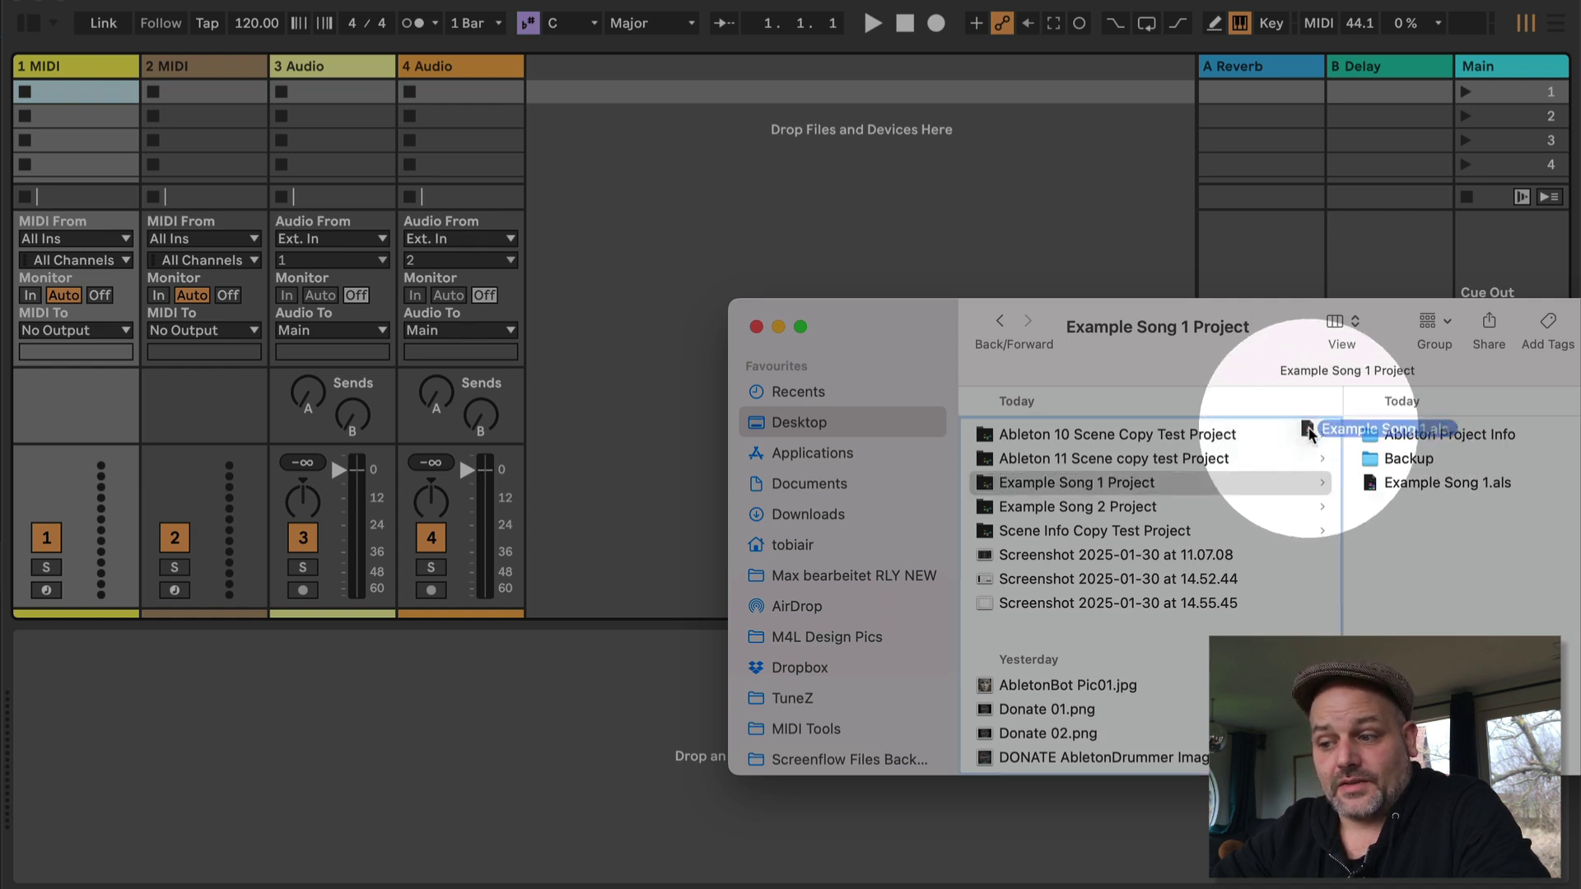
mouse_move(1371, 482)
left_mouse_down()
mouse_move(1158, 292)
mouse_move(565, 79)
left_mouse_up()
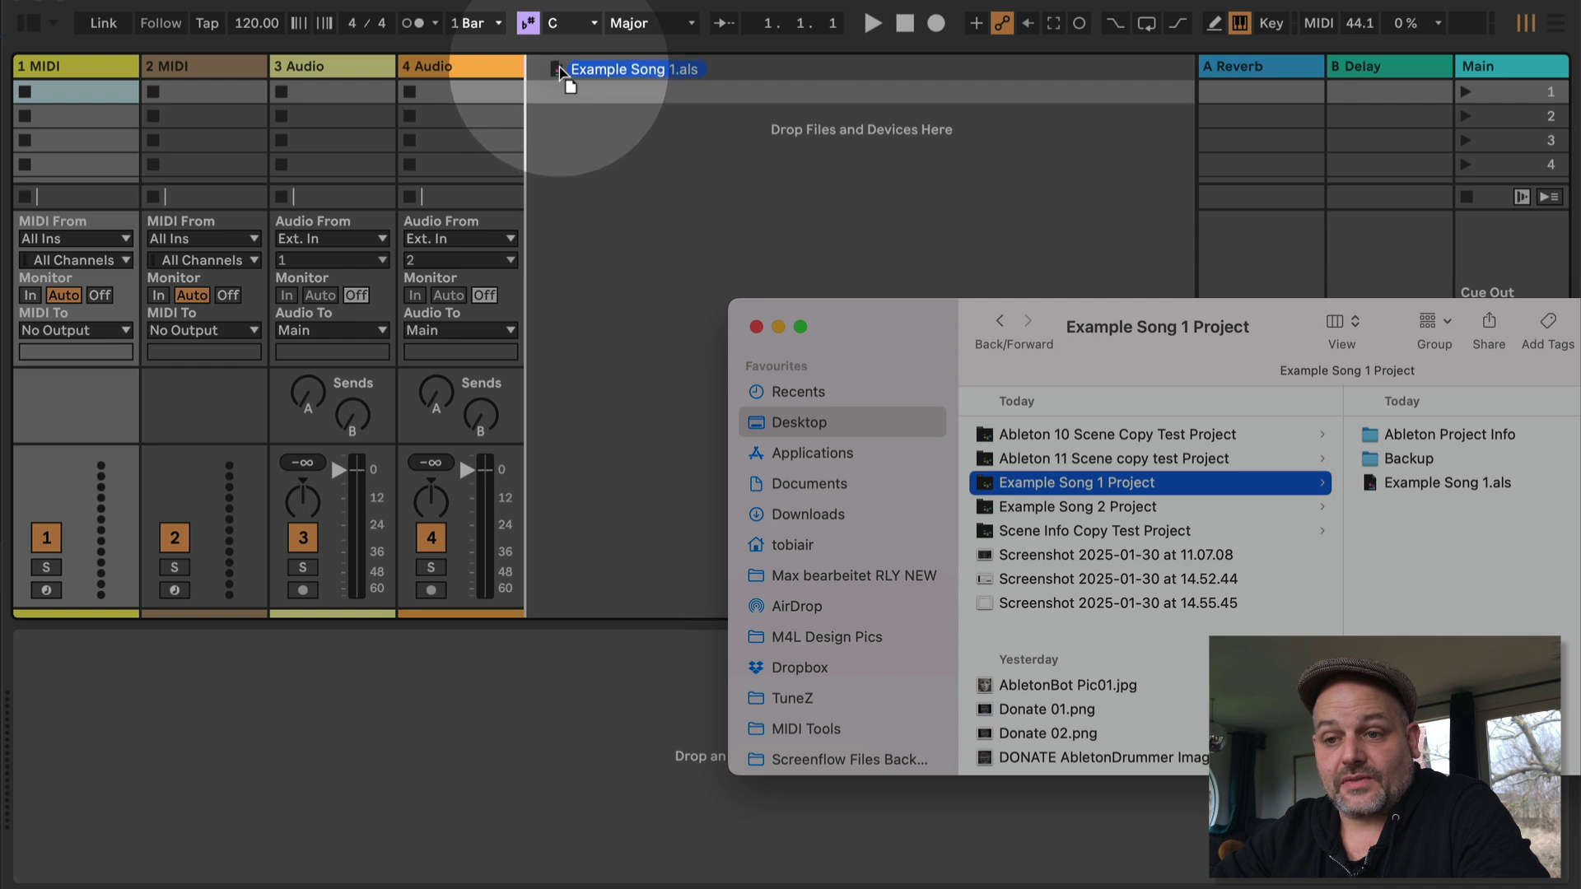
left_click_drag(564, 80, 593, 75)
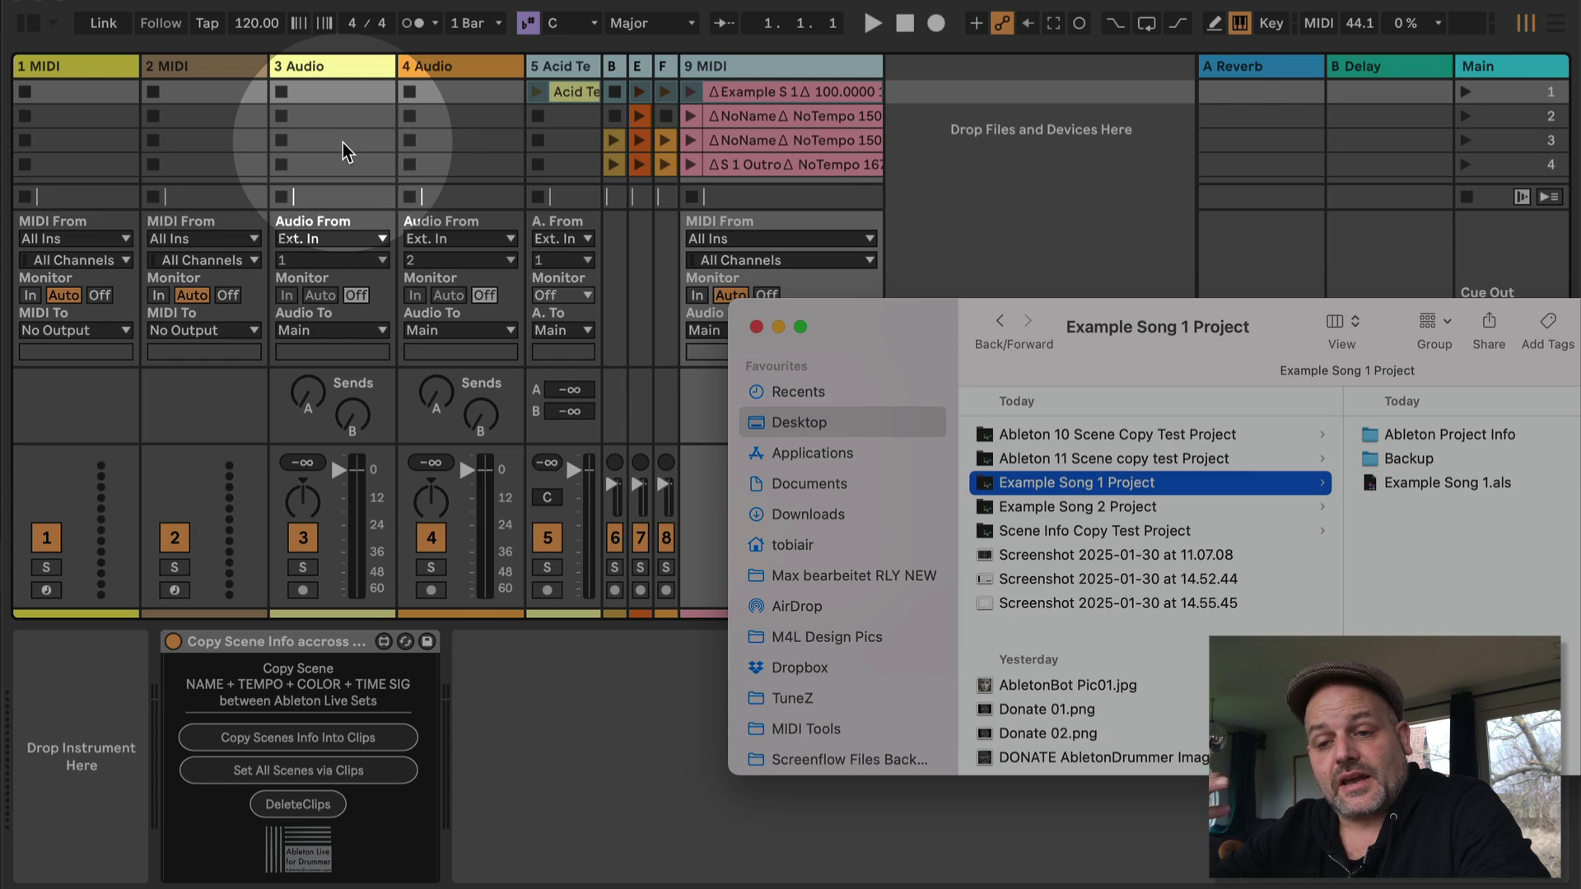
- Delete the default empty tracks, starting from 1 MIDI
left_click(75, 61)
key("Delete")
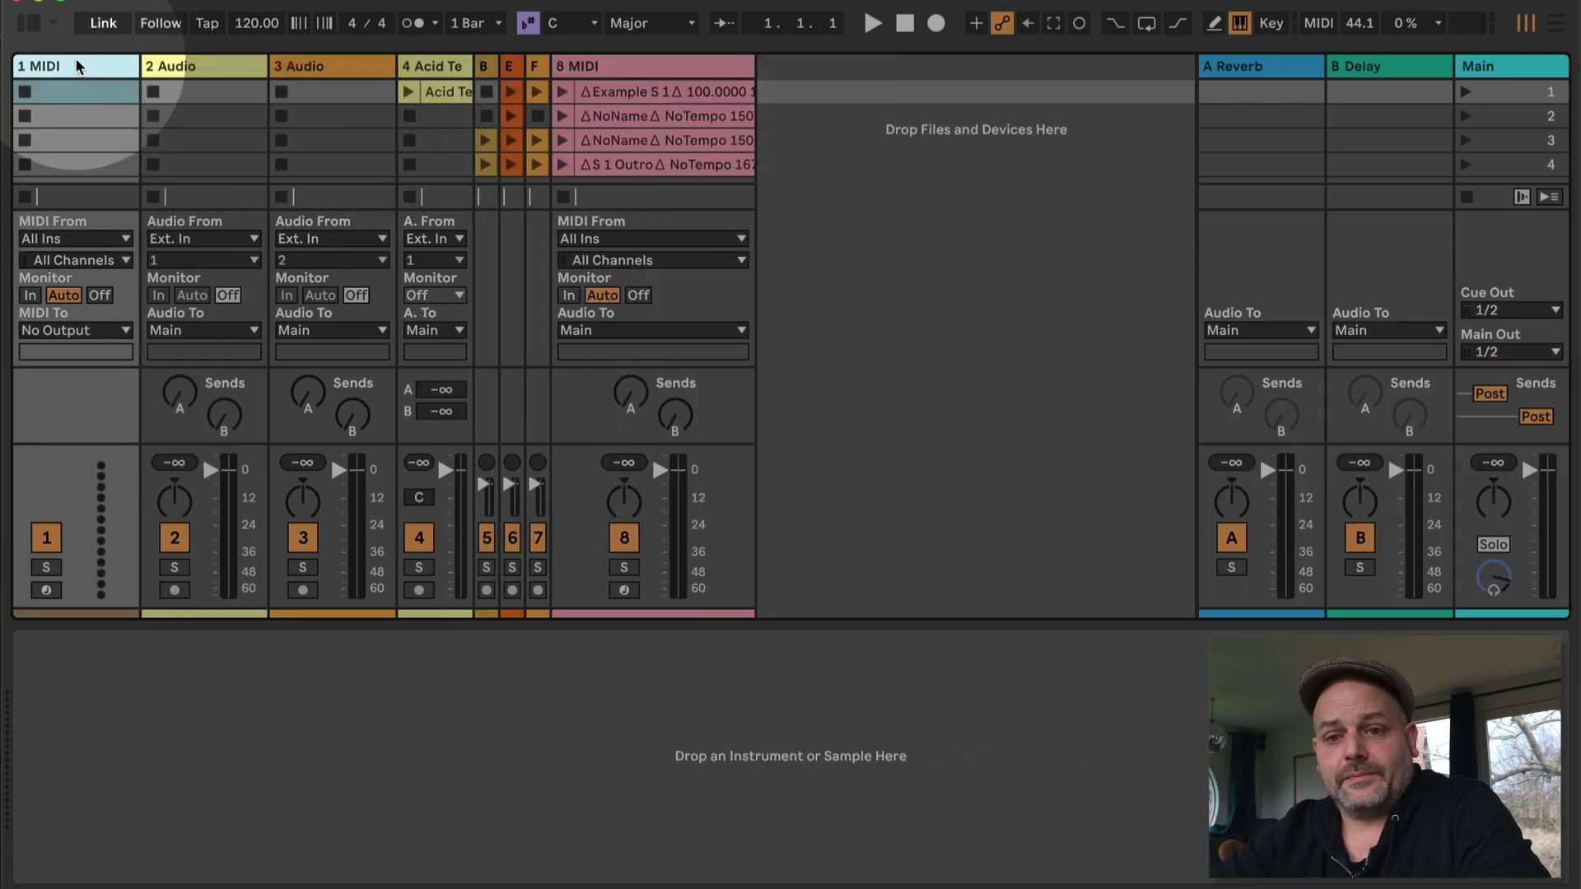
key("Delete")
key("Delete")
key("Delete")
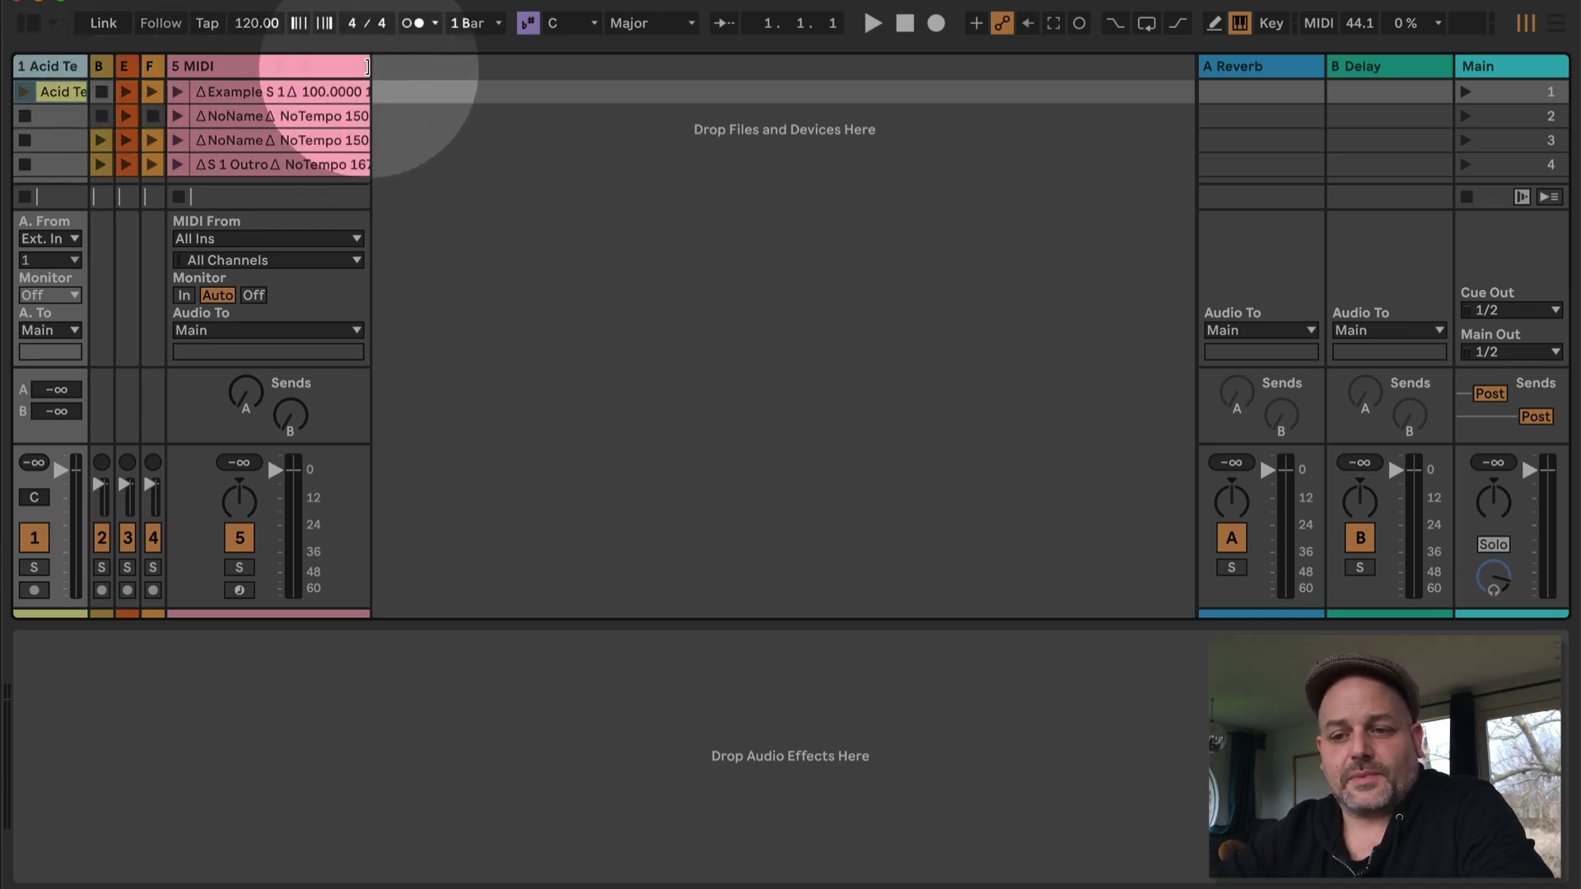
- Widen the 5 MIDI track to read its clip names and focus its scene-copy device
left_click(284, 65)
mouse_move(371, 66)
left_mouse_down()
mouse_move(393, 66)
mouse_move(339, 66)
left_mouse_up()
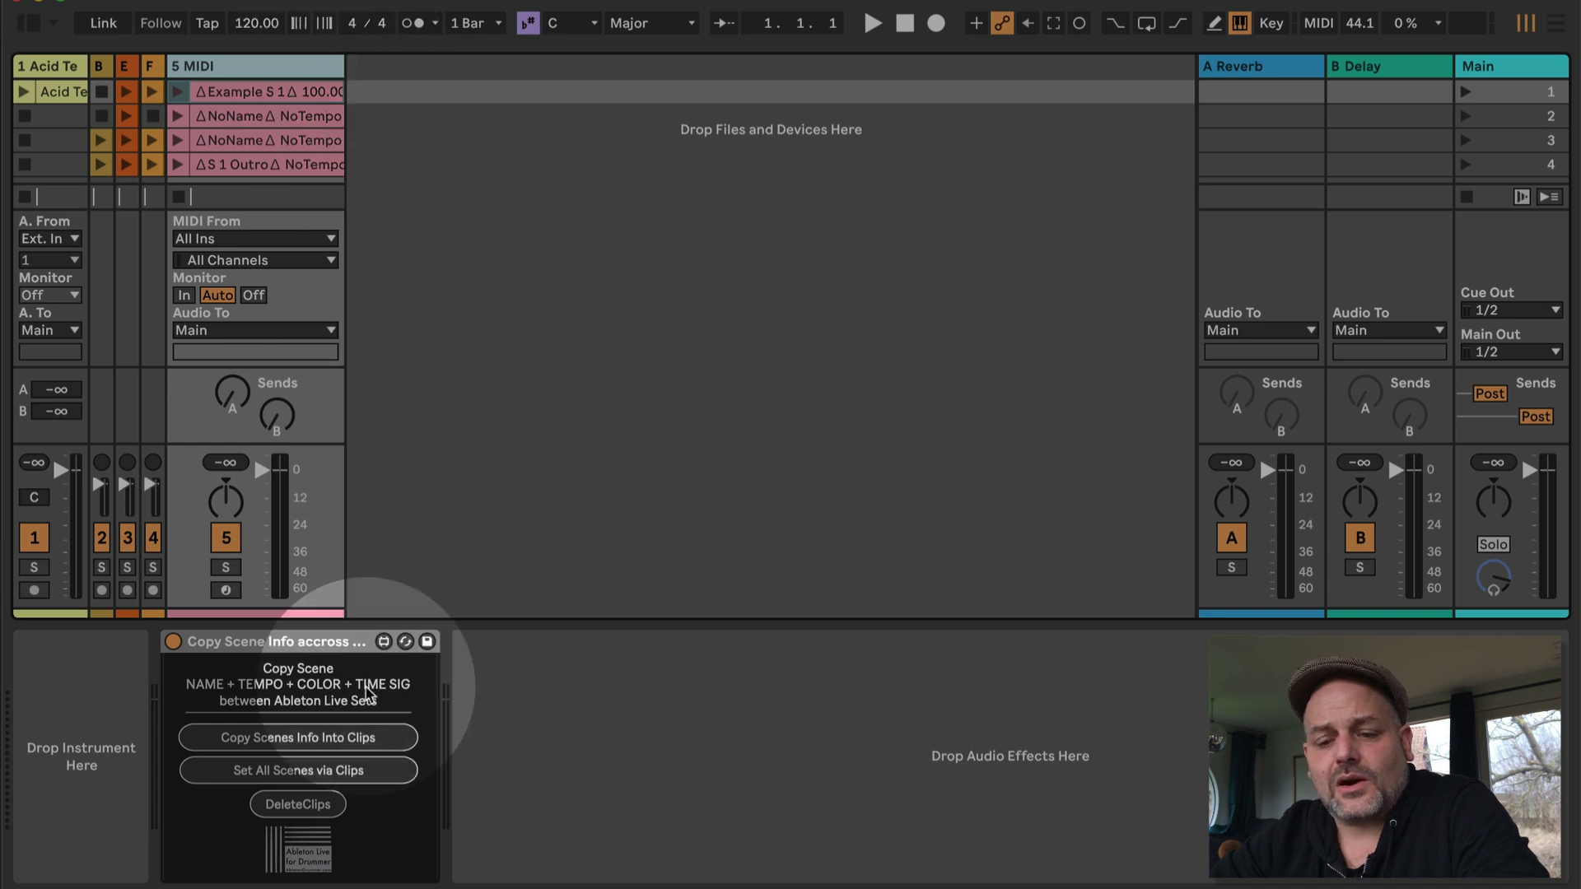
left_click(317, 646)
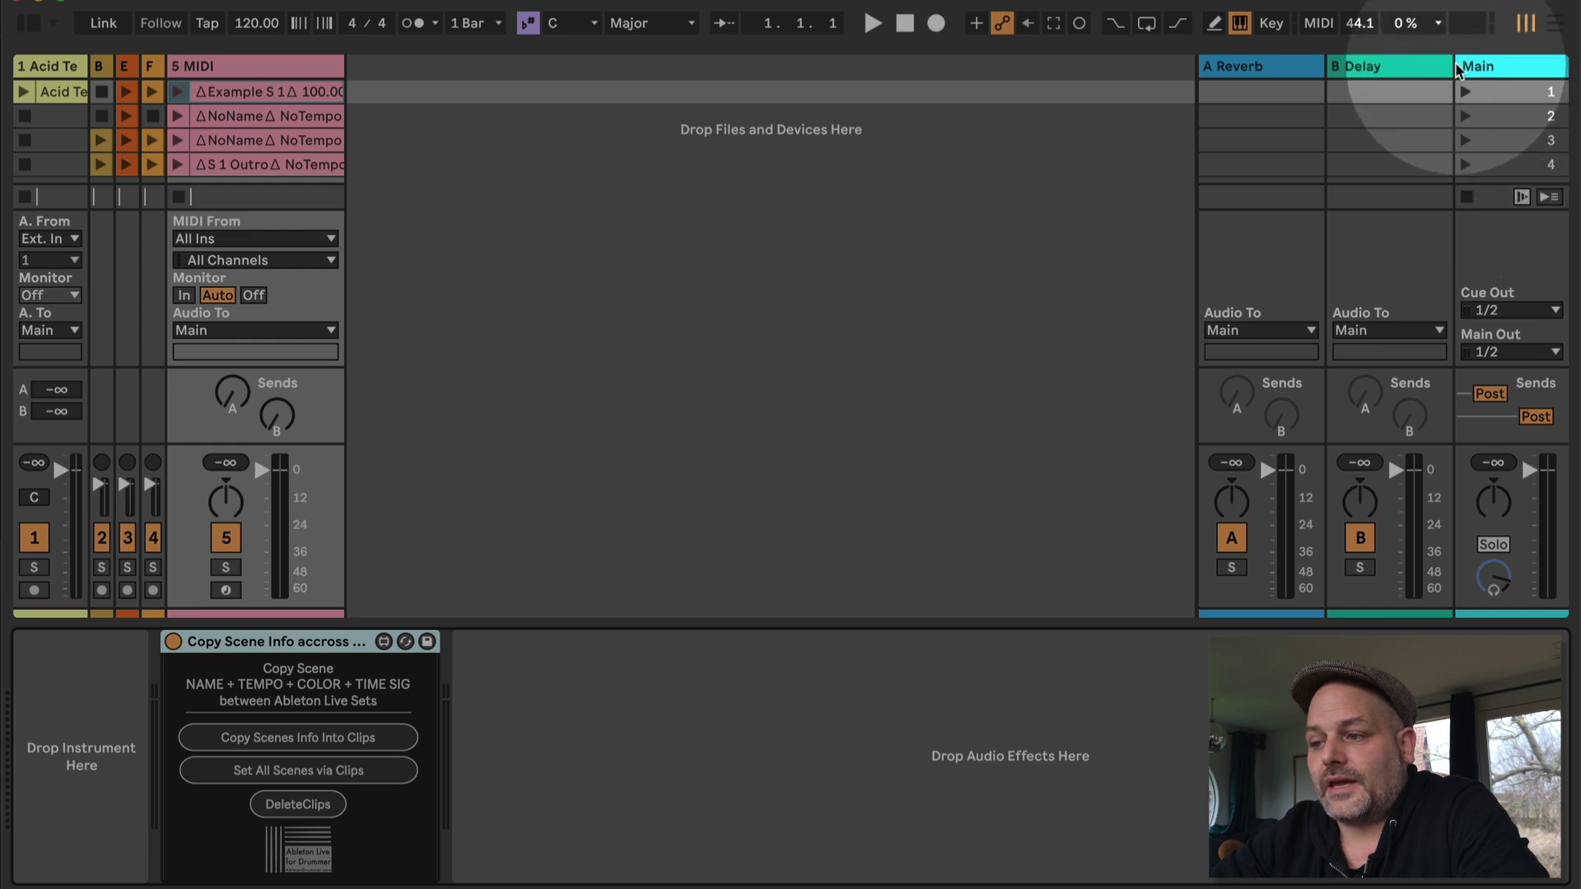
- Widen the Main scene column and hide the mixer with Option+Cmd+M
left_click(1477, 65)
left_click_drag(1456, 75, 1269, 77)
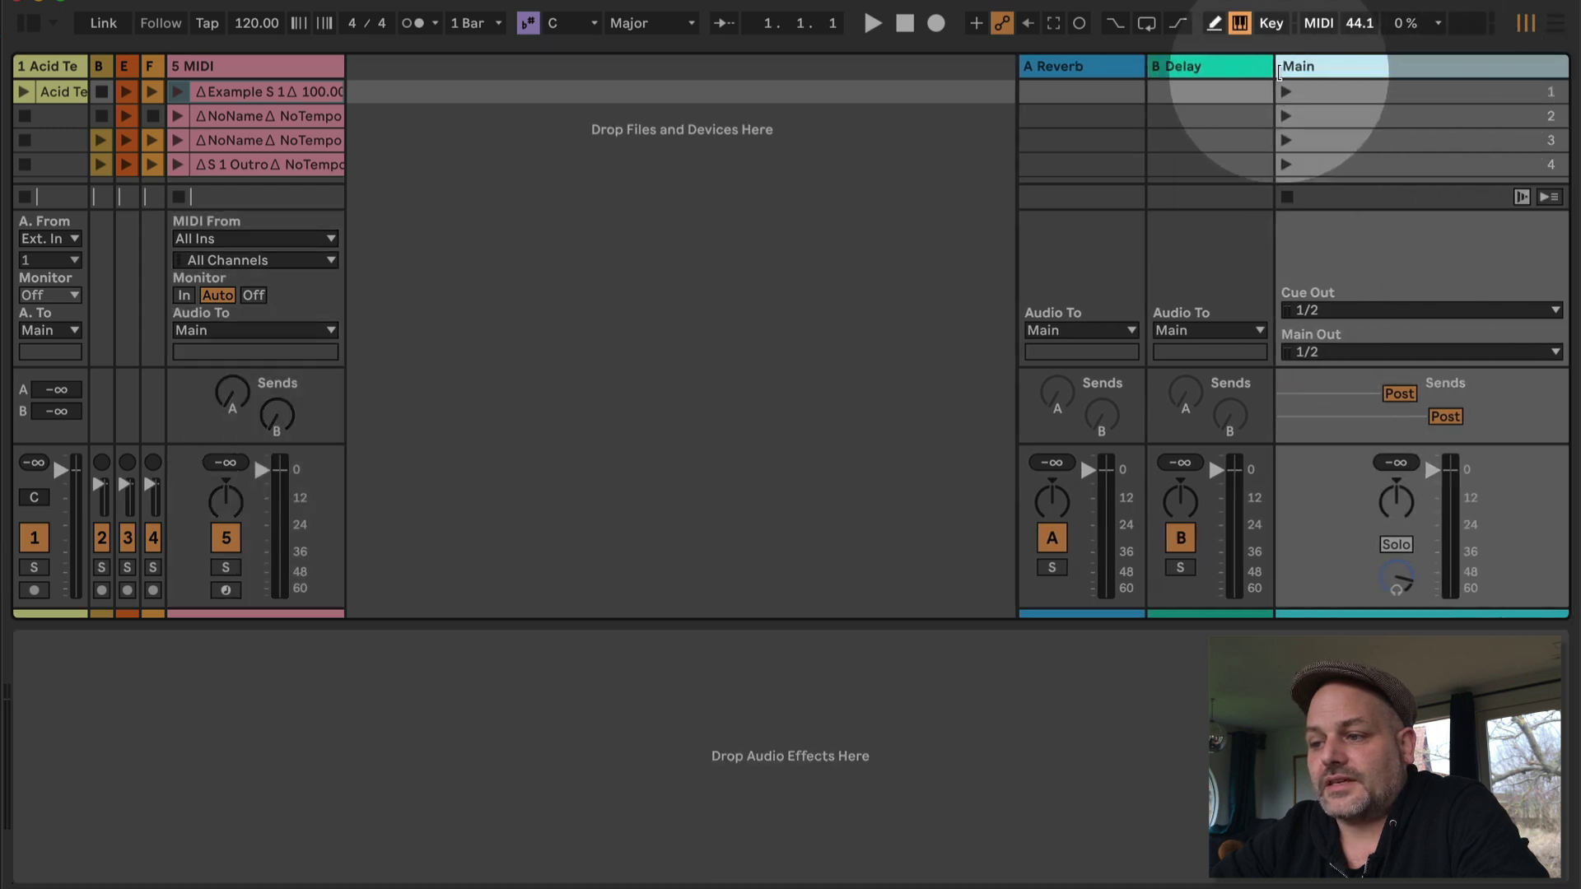
left_click(243, 66)
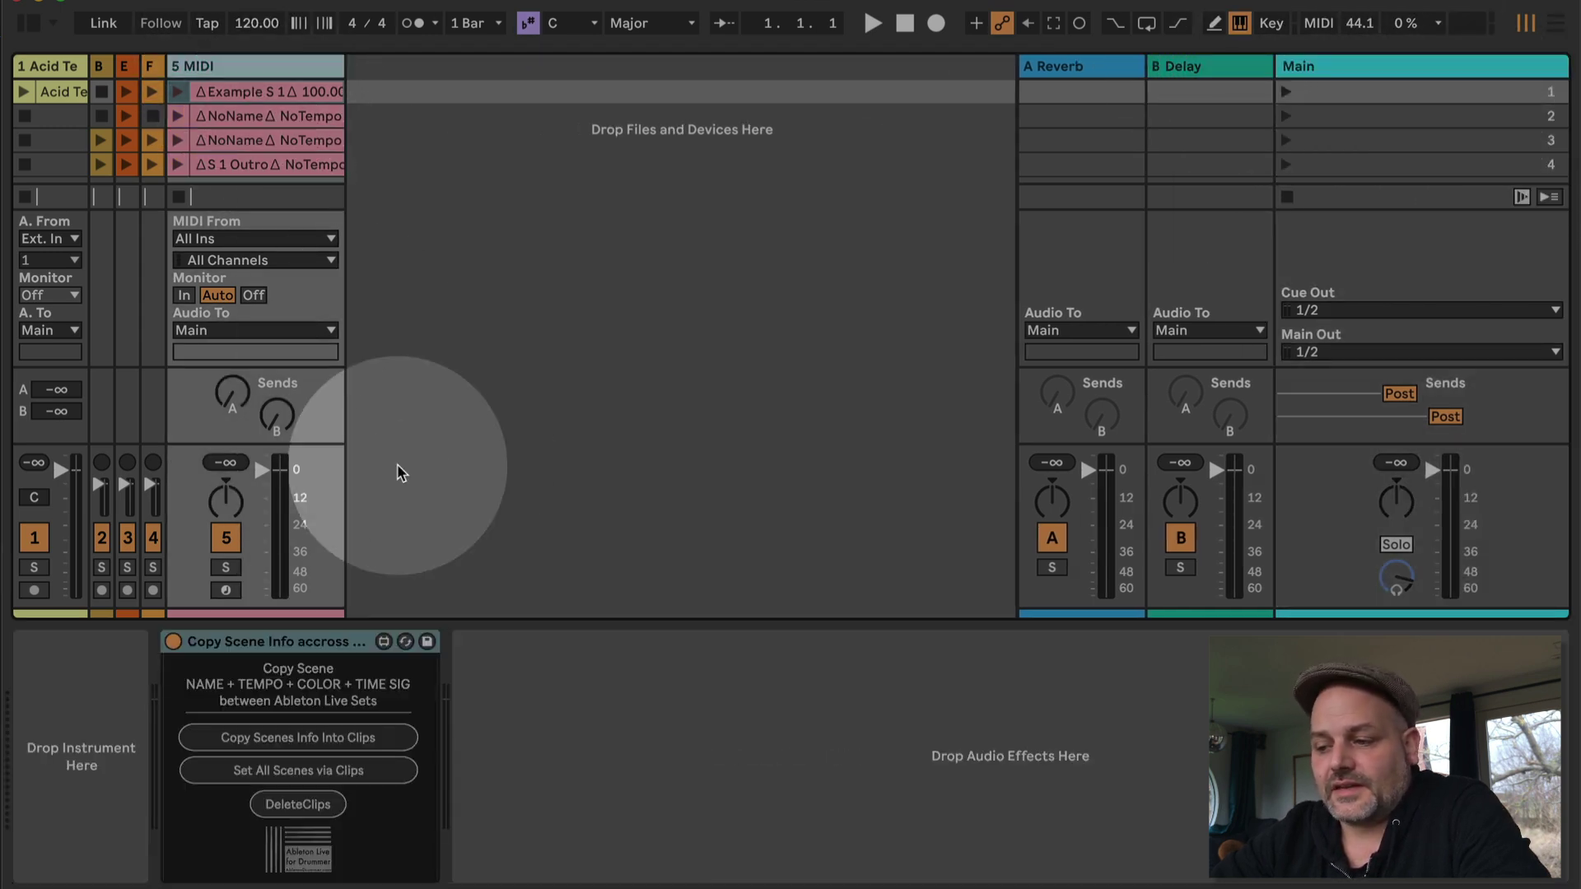
key("ctrl+alt+m")
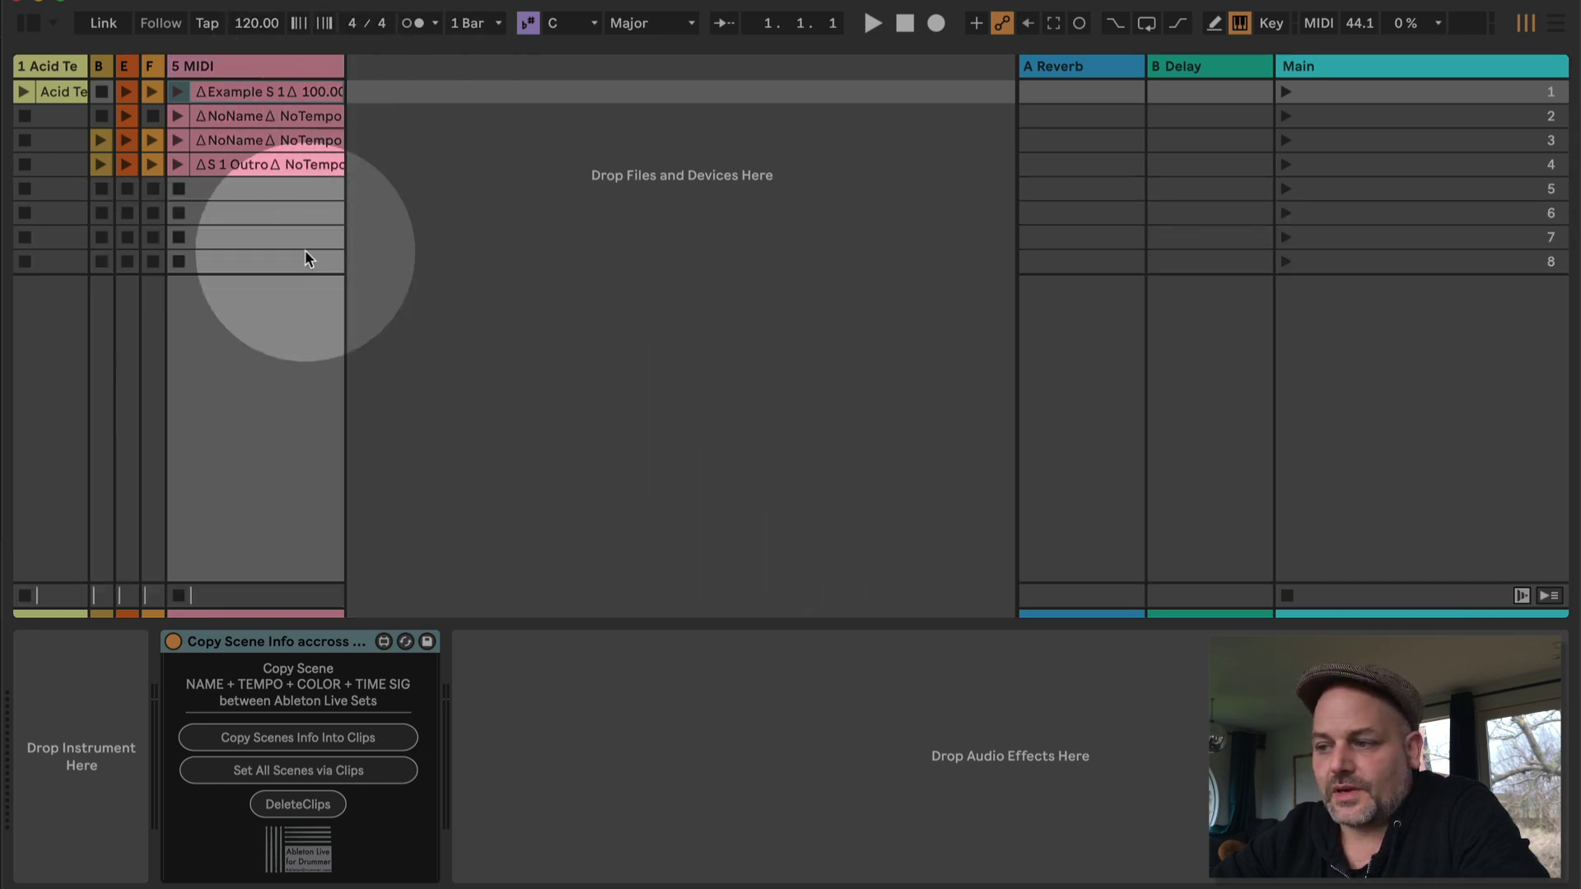
- Rename and recolour the scenes from the stored clips, then check NoName and S 1 Outro
left_click(312, 773)
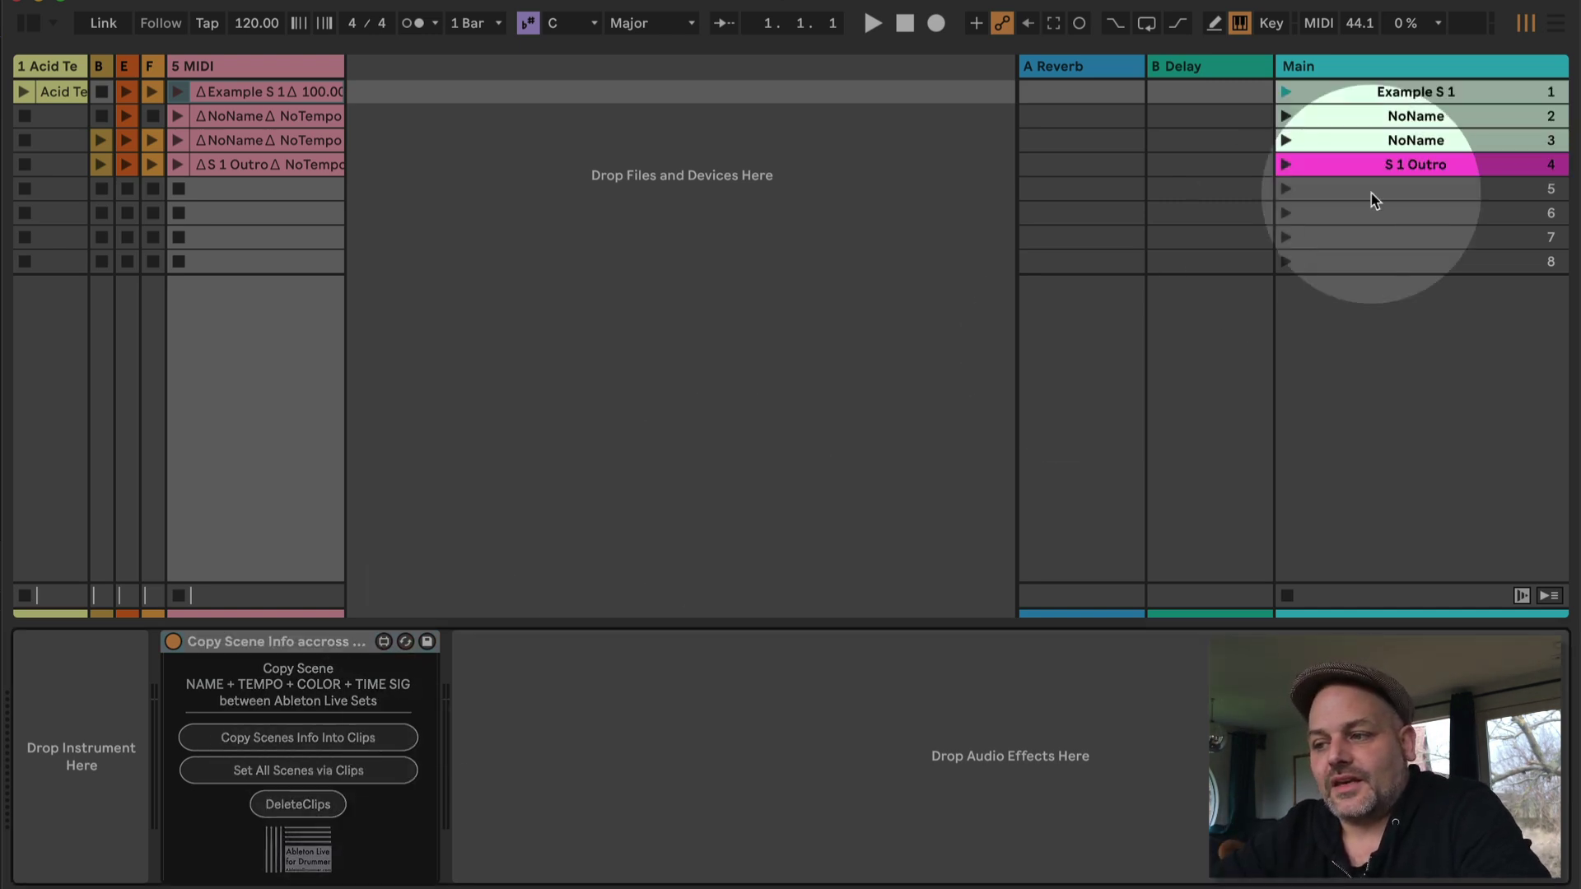
left_click(1408, 116)
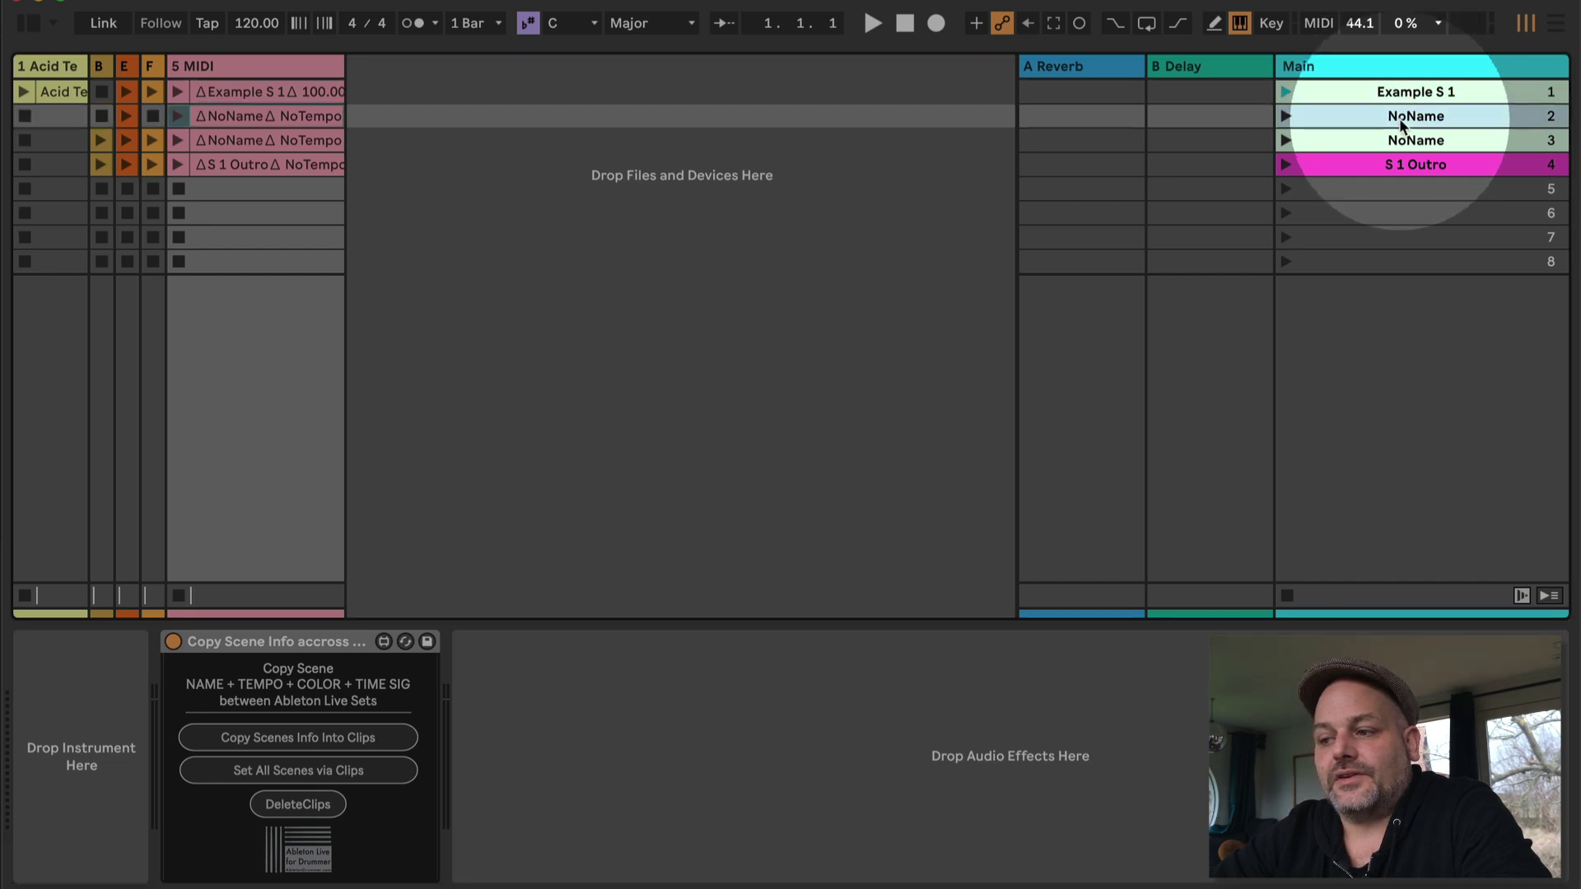
left_click(1408, 139)
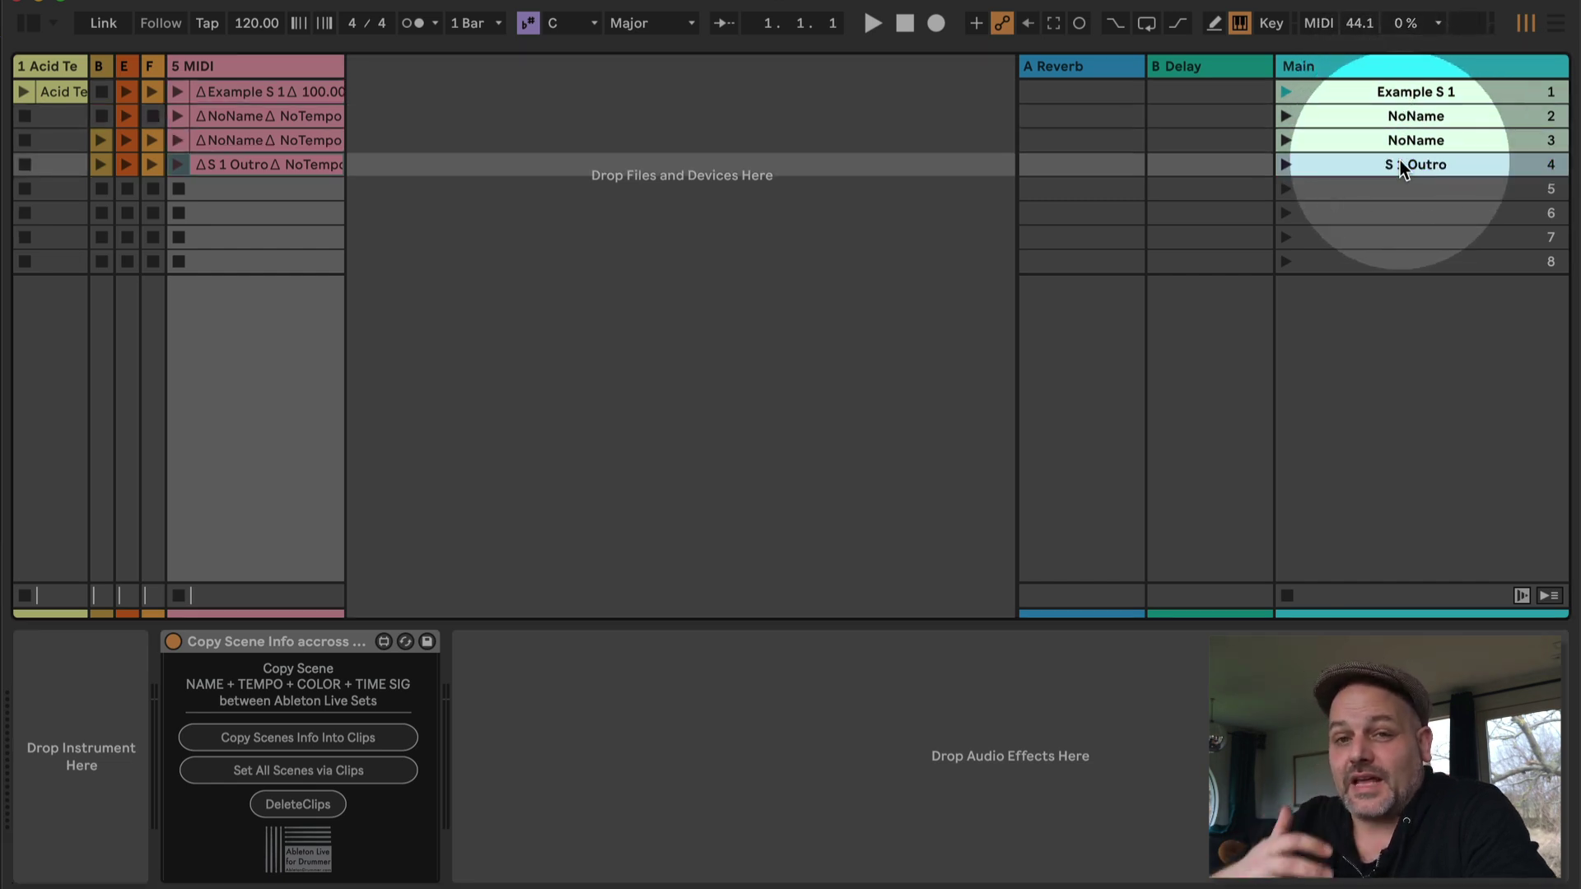
- Show the Example S 1 scene's properties: 100 BPM tempo and 2/4 signature
left_click(1421, 91)
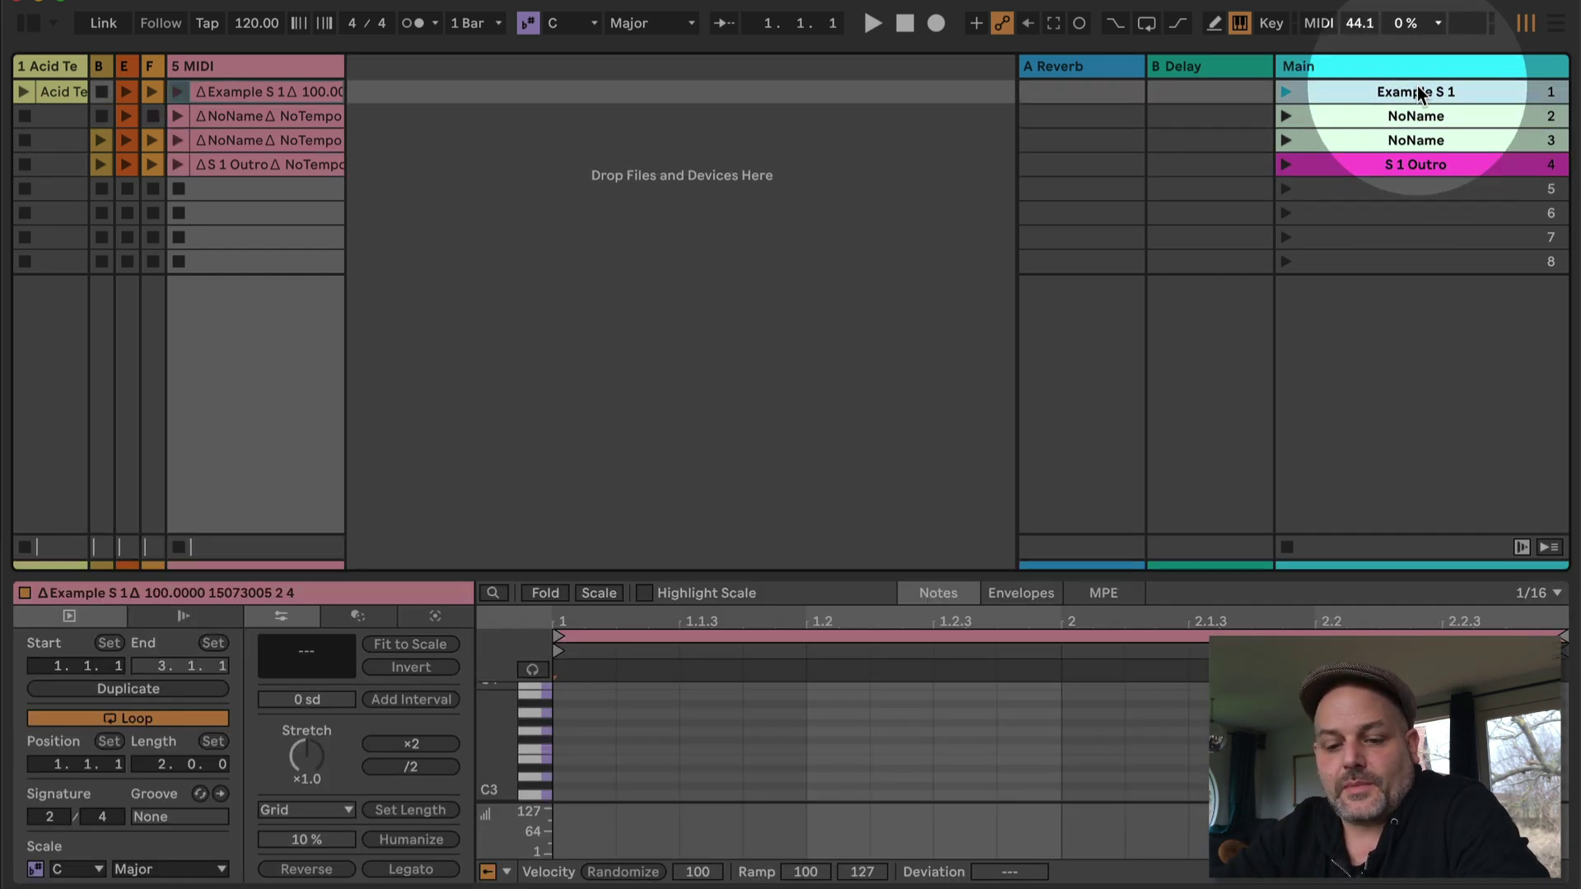
left_click(1432, 61)
left_click(1421, 91)
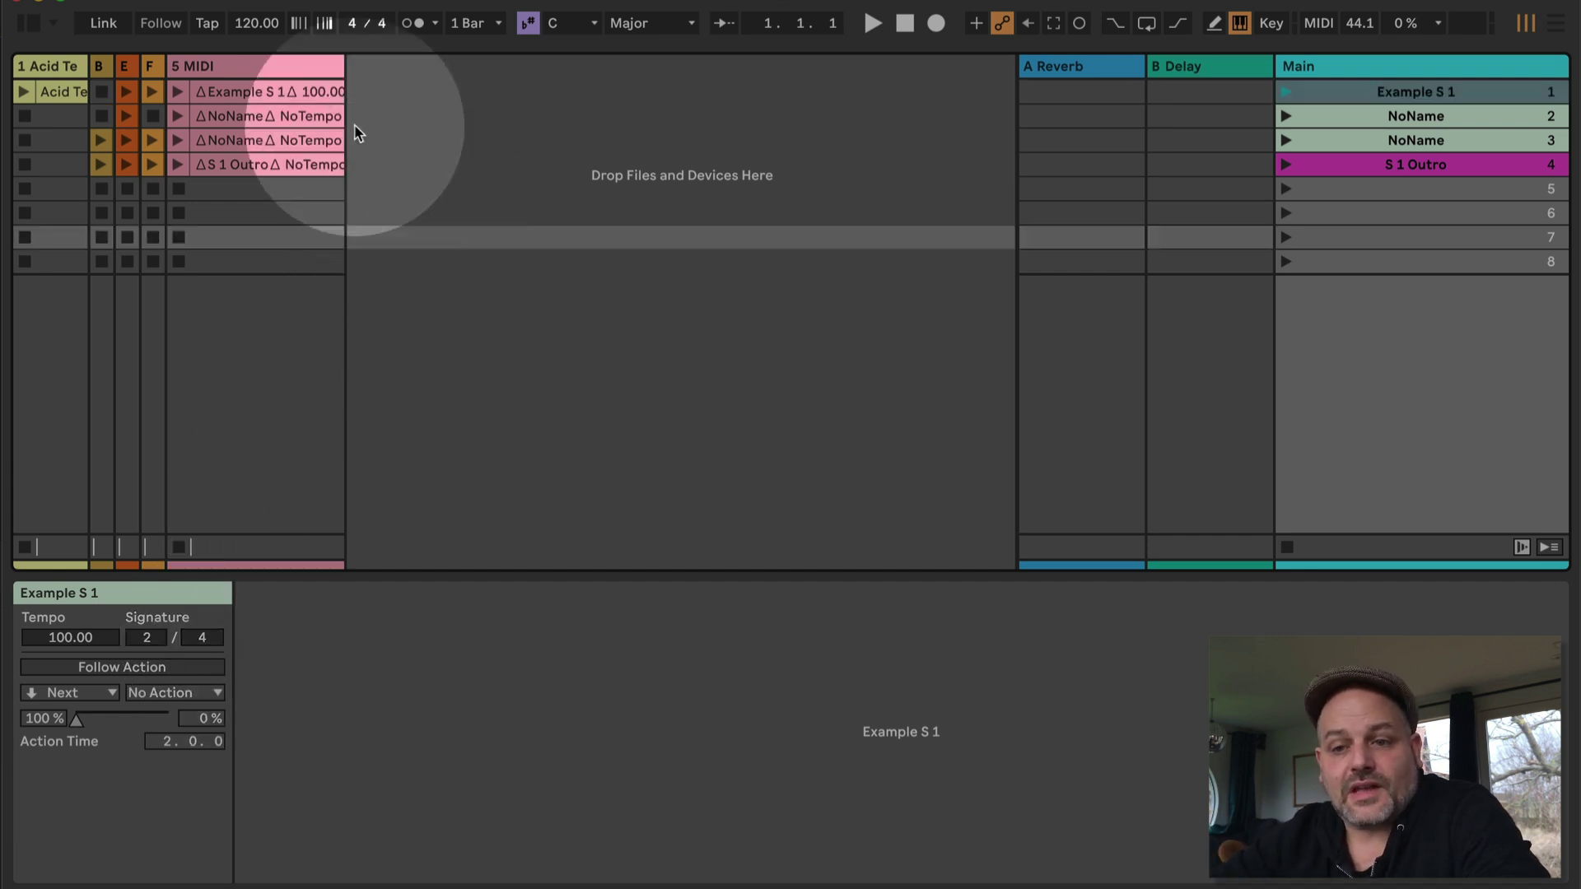
- Delete the 5 MIDI track that held the scene-info clips
left_click(289, 65)
key("Delete")
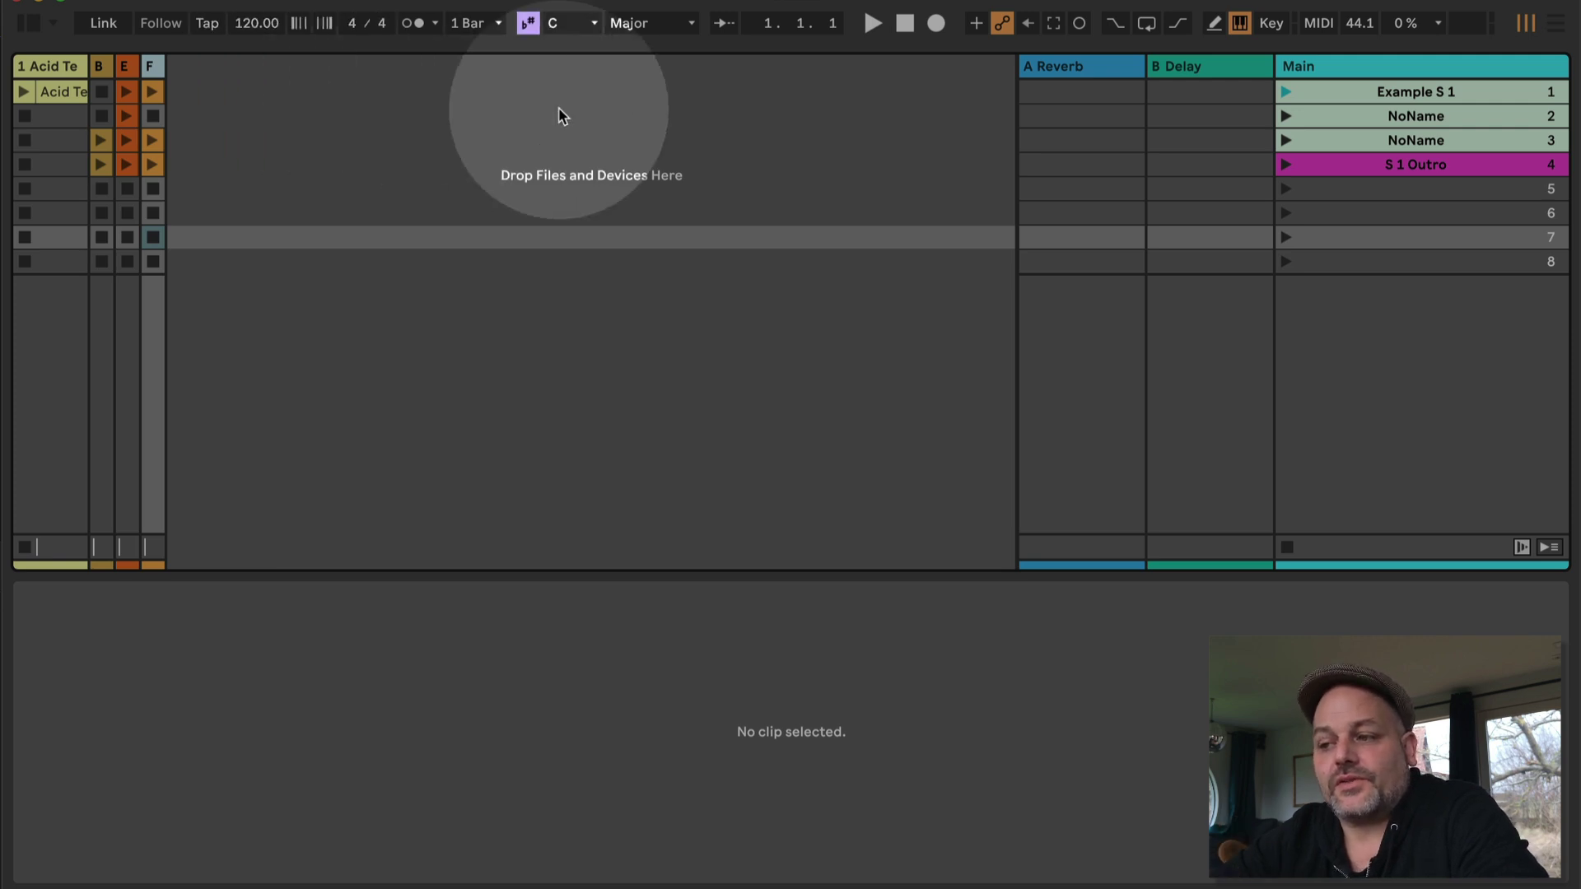
- Show the browser and search the Desktop for 'example song'
left_click(30, 23)
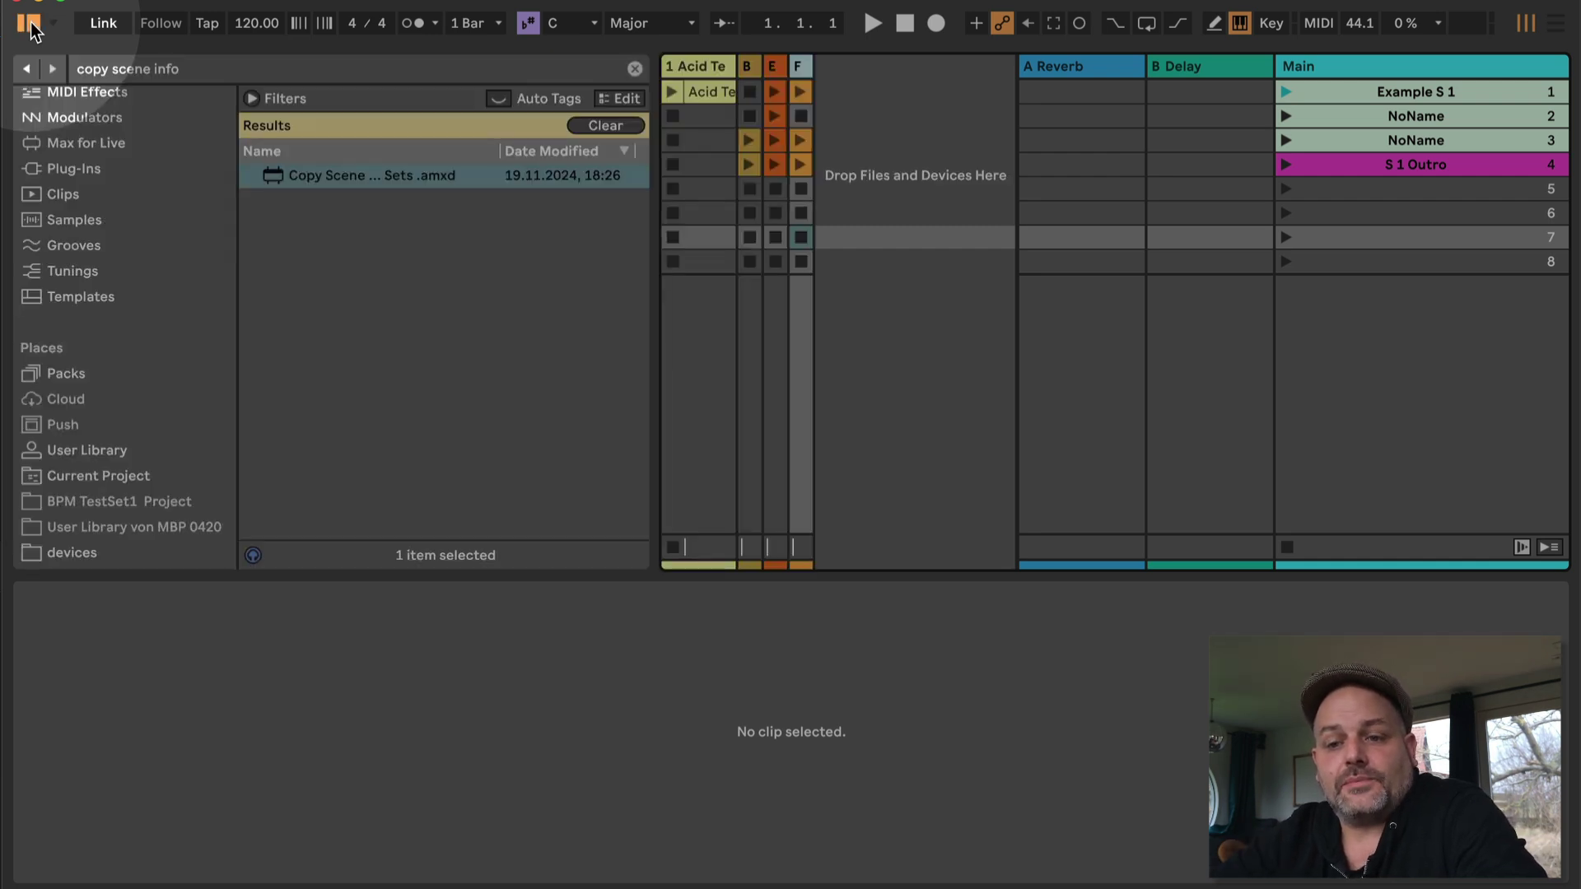
left_click(173, 71)
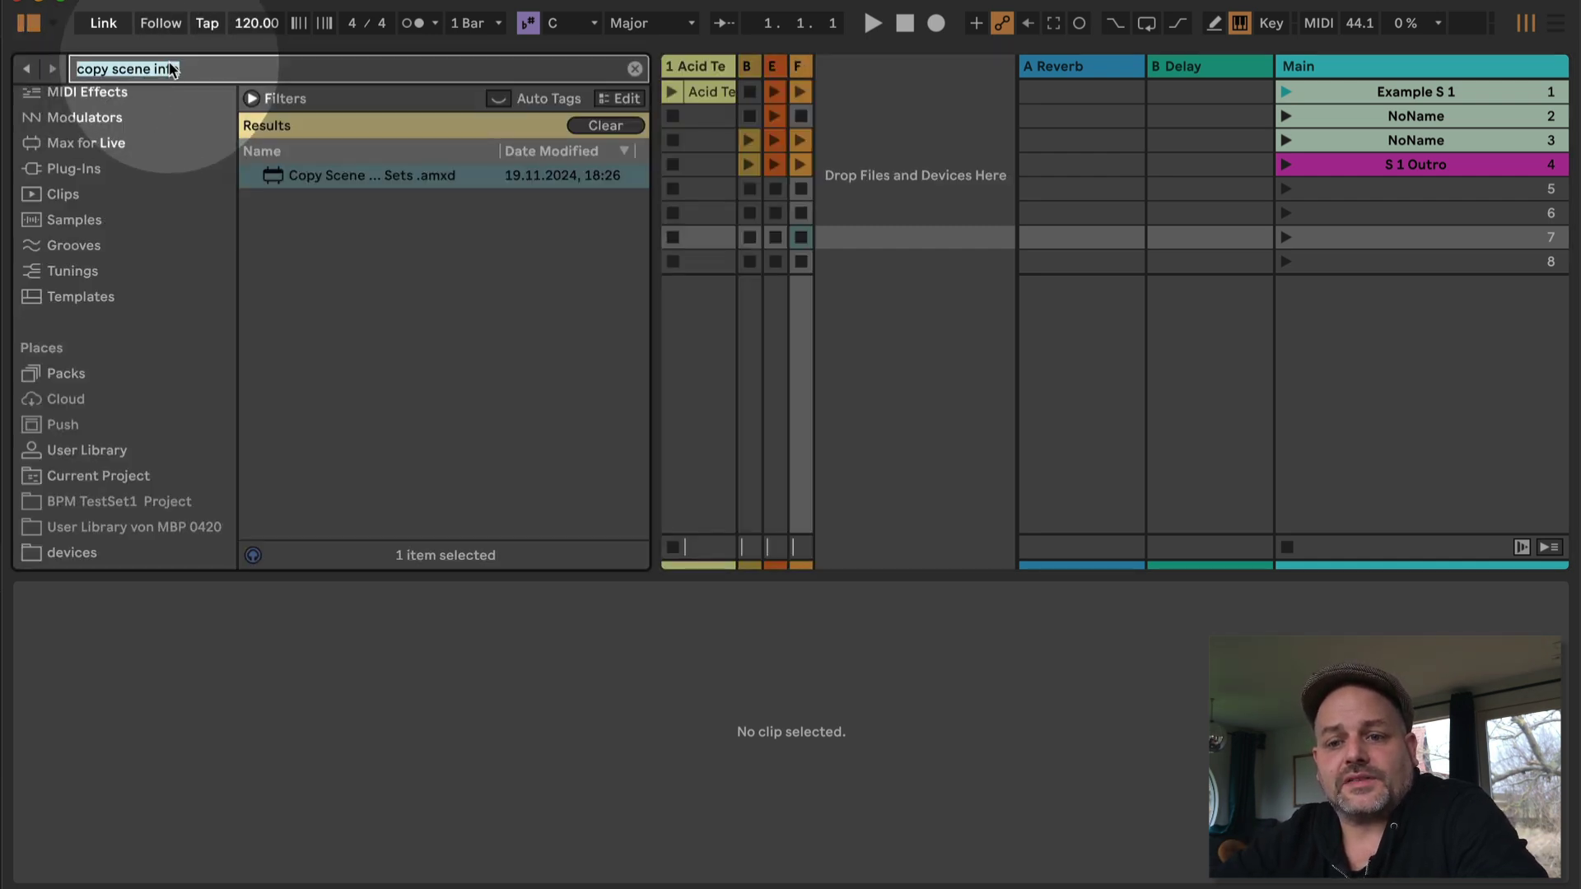
type("example")
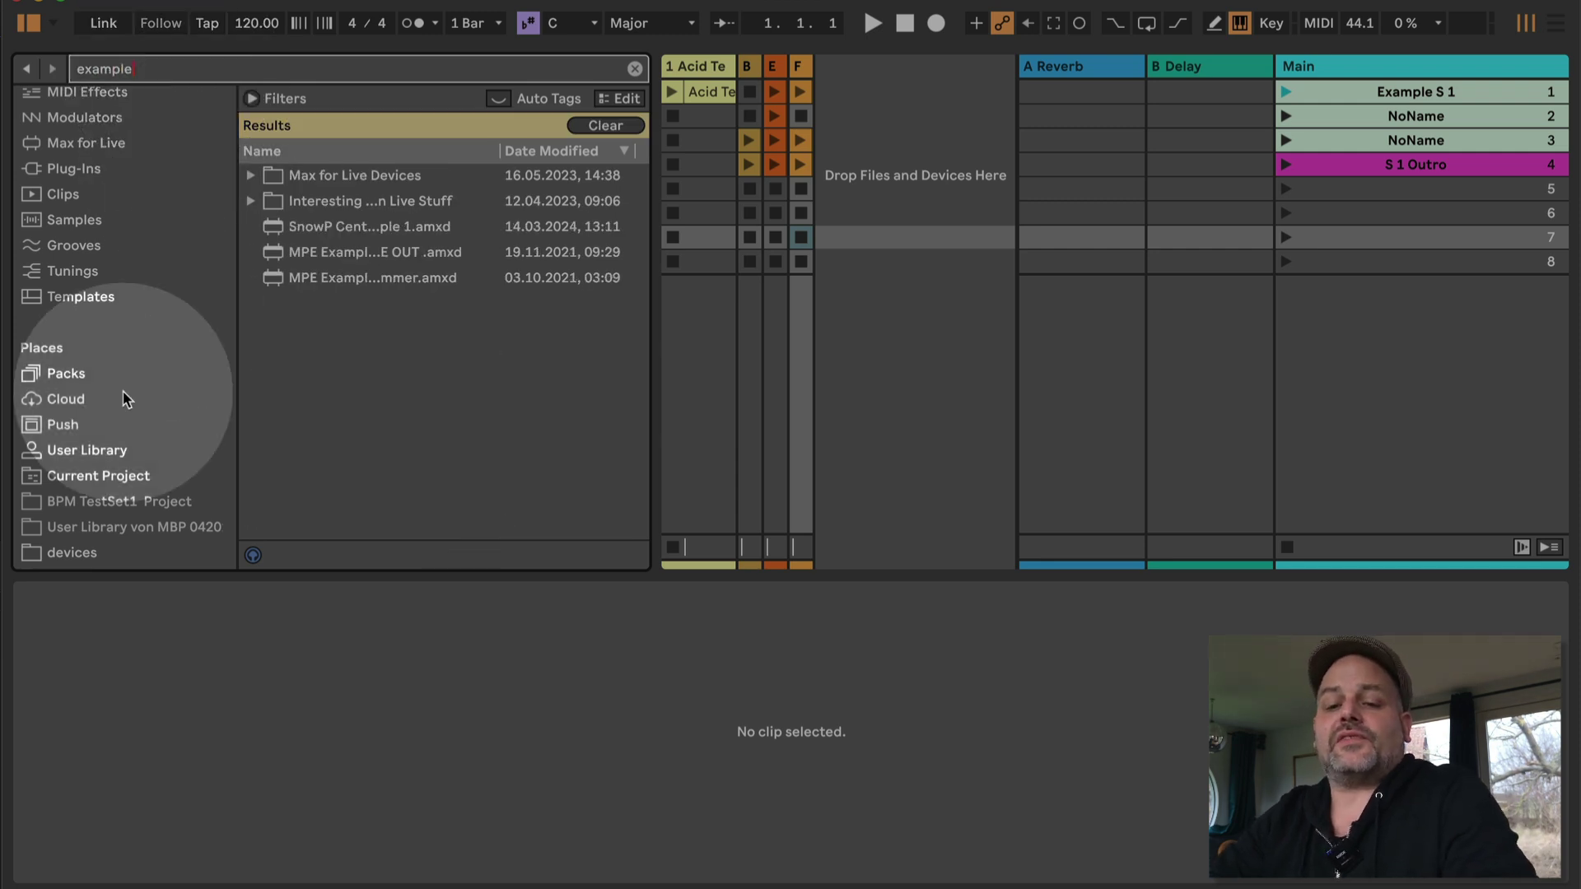
scroll(123, 391, "down", 3)
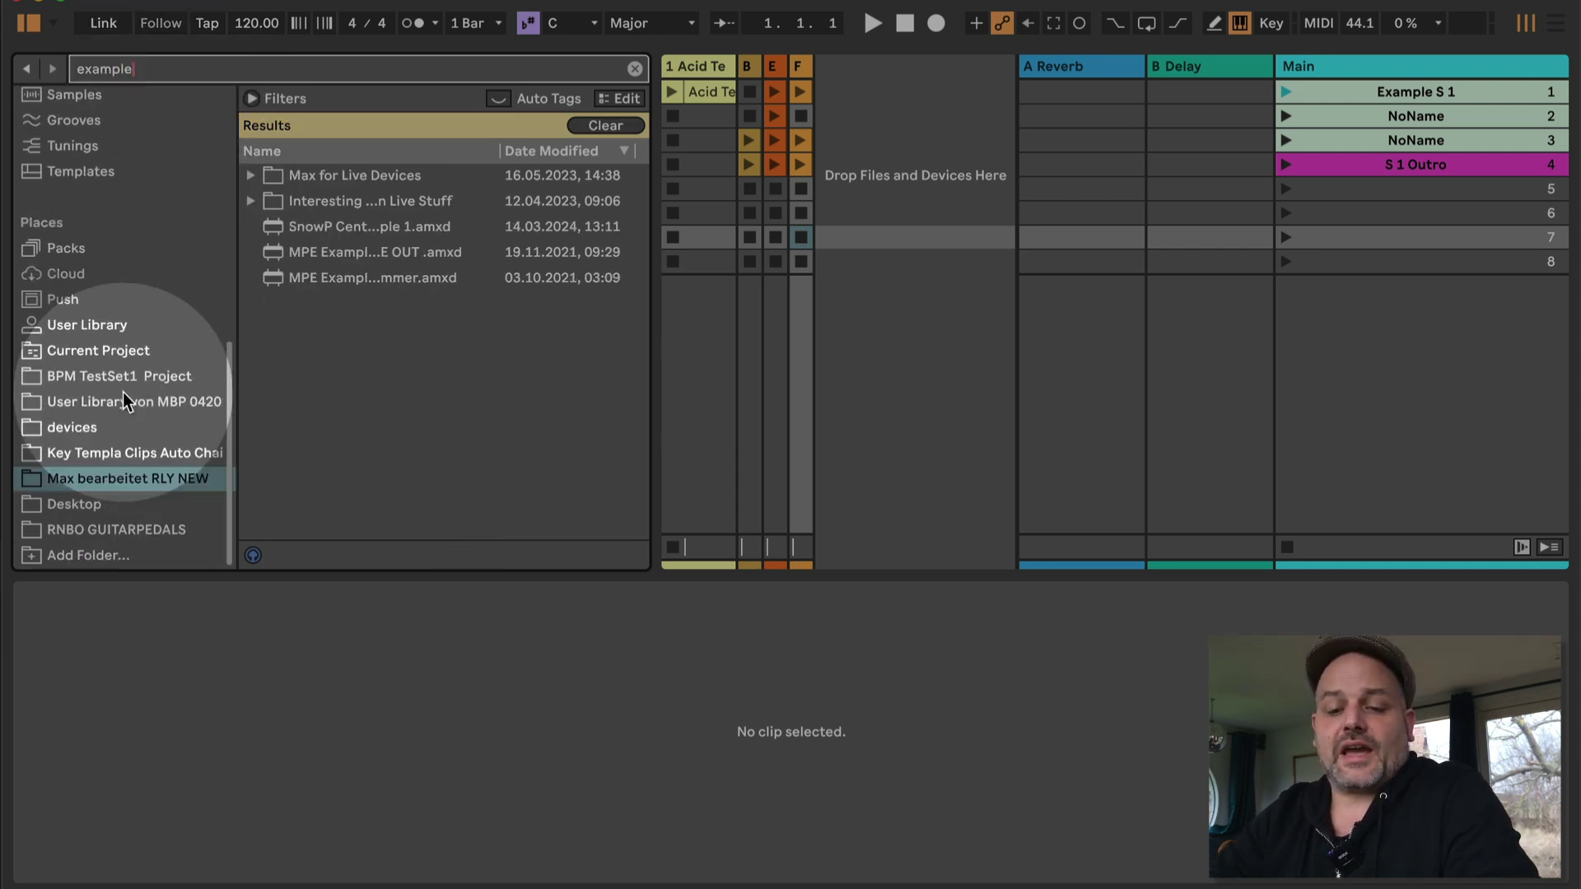
left_click(102, 505)
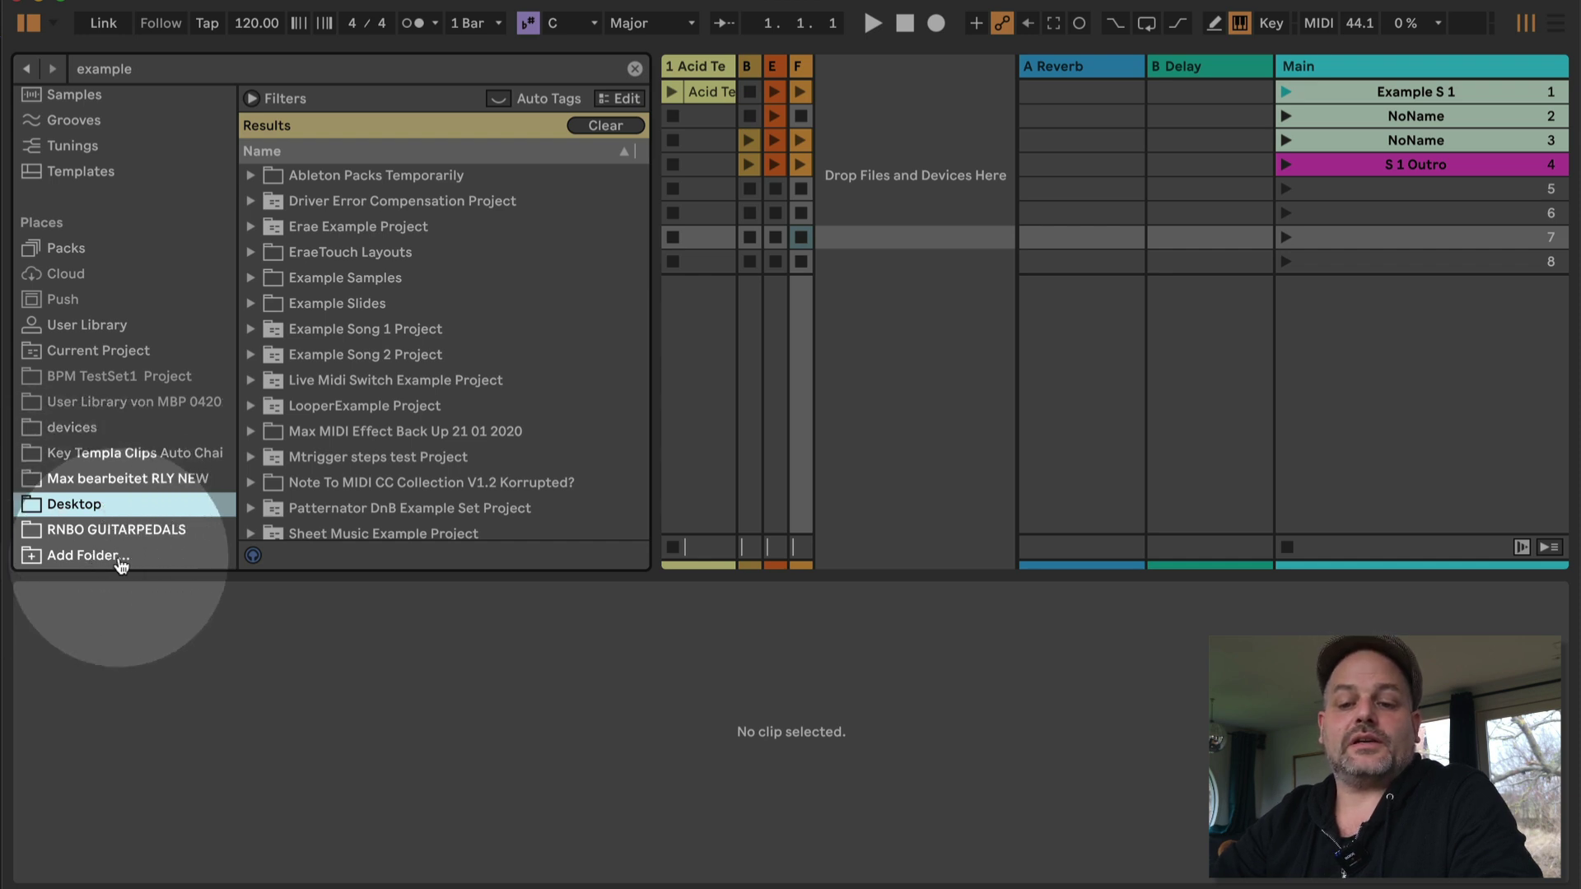
left_click(162, 69)
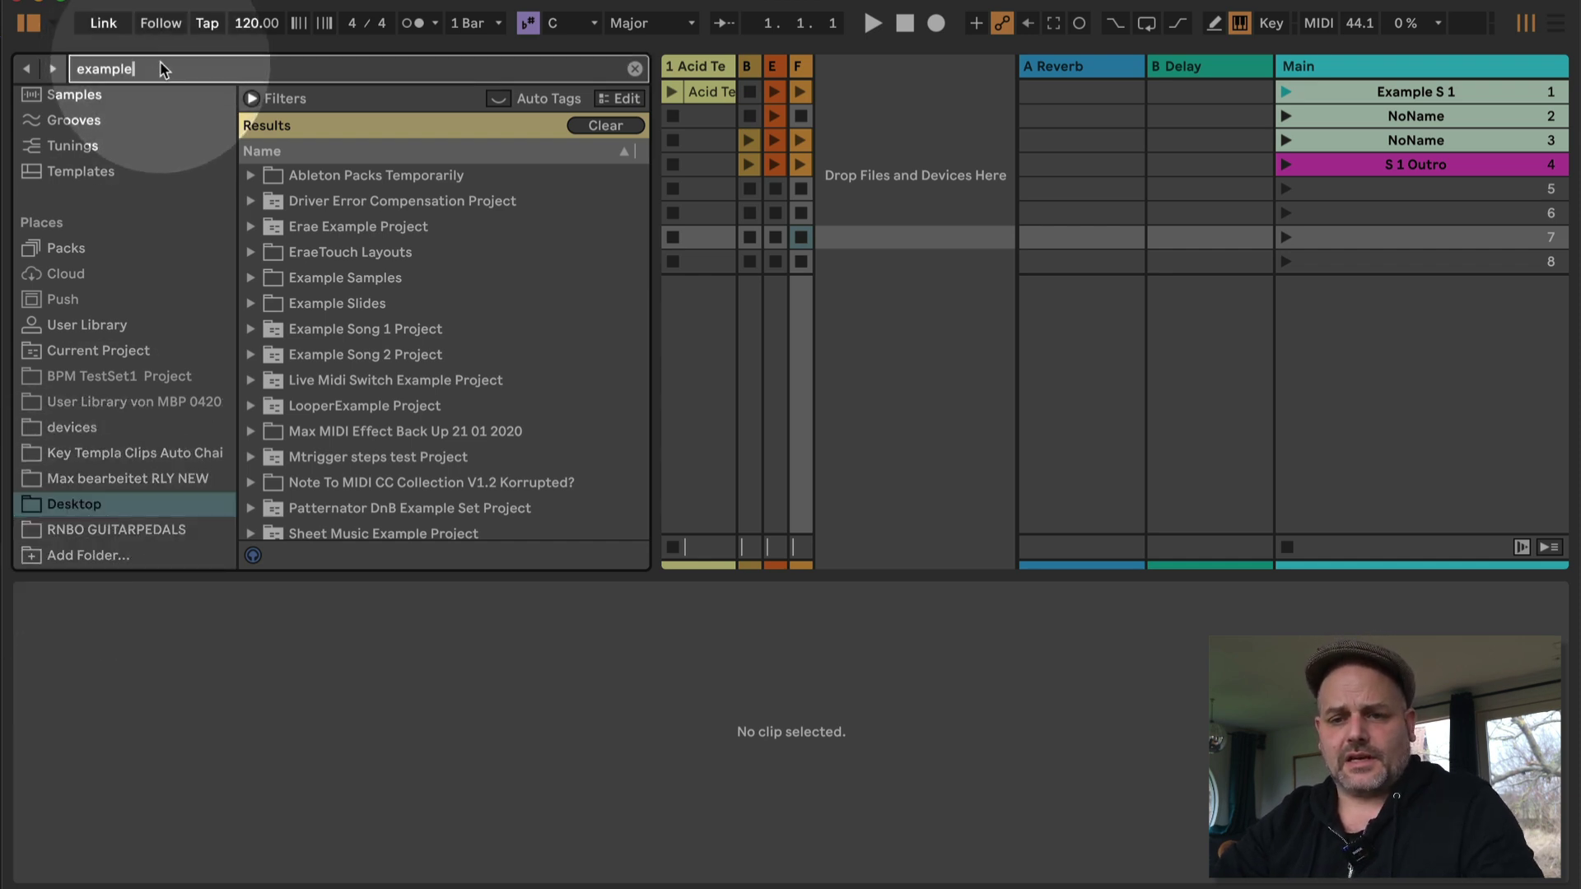
type(" song")
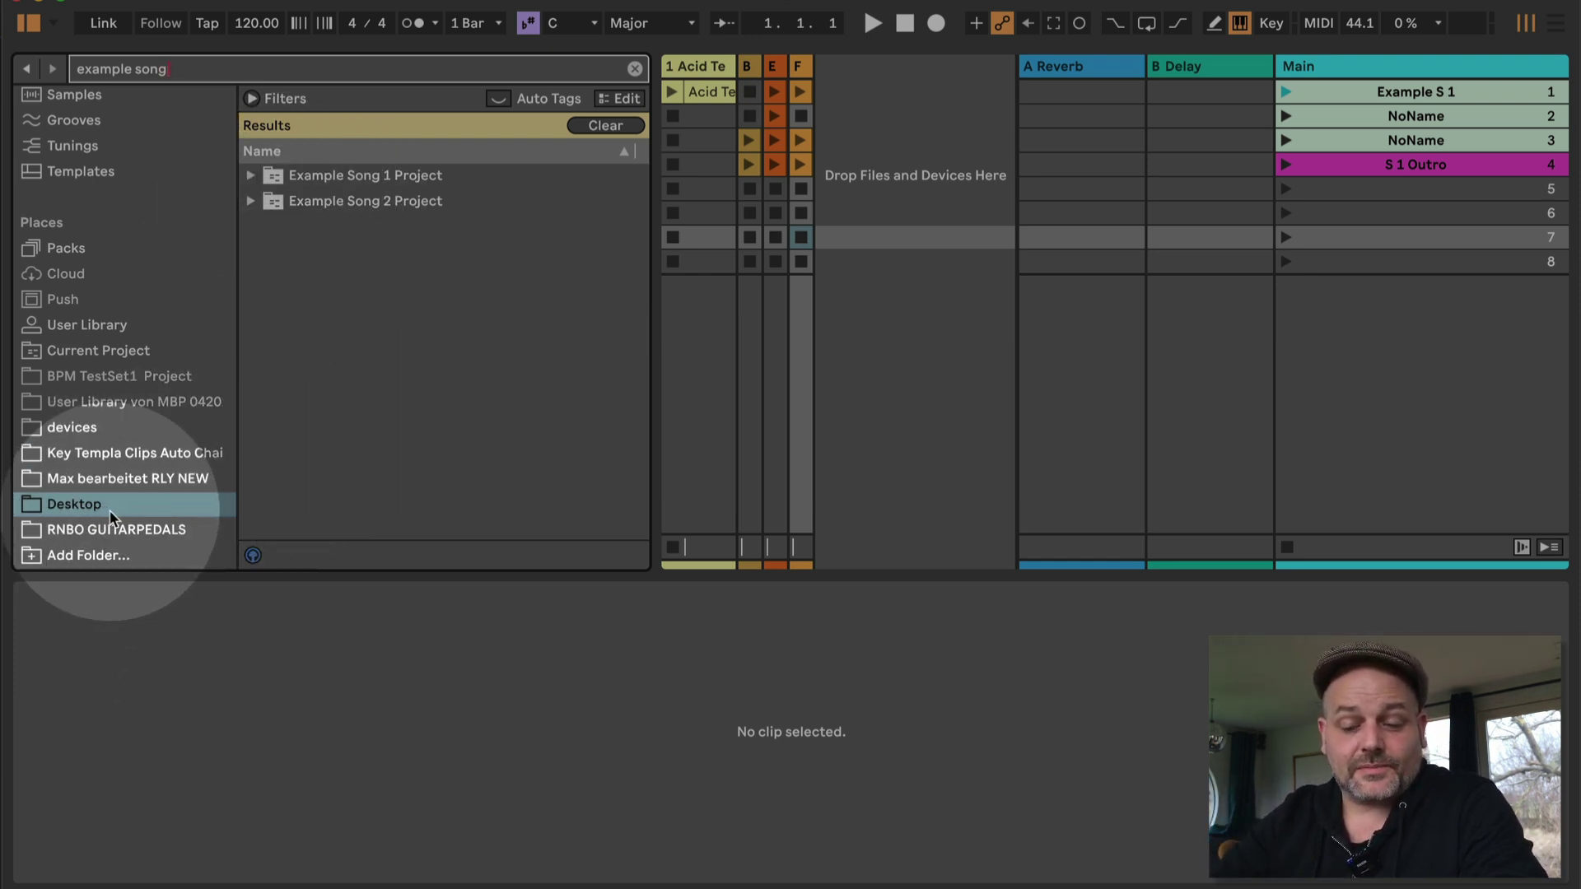
- Expand Example Song 2 Project and its .als file to list the tracks, and inspect A-Reverb's devices
left_click(250, 201)
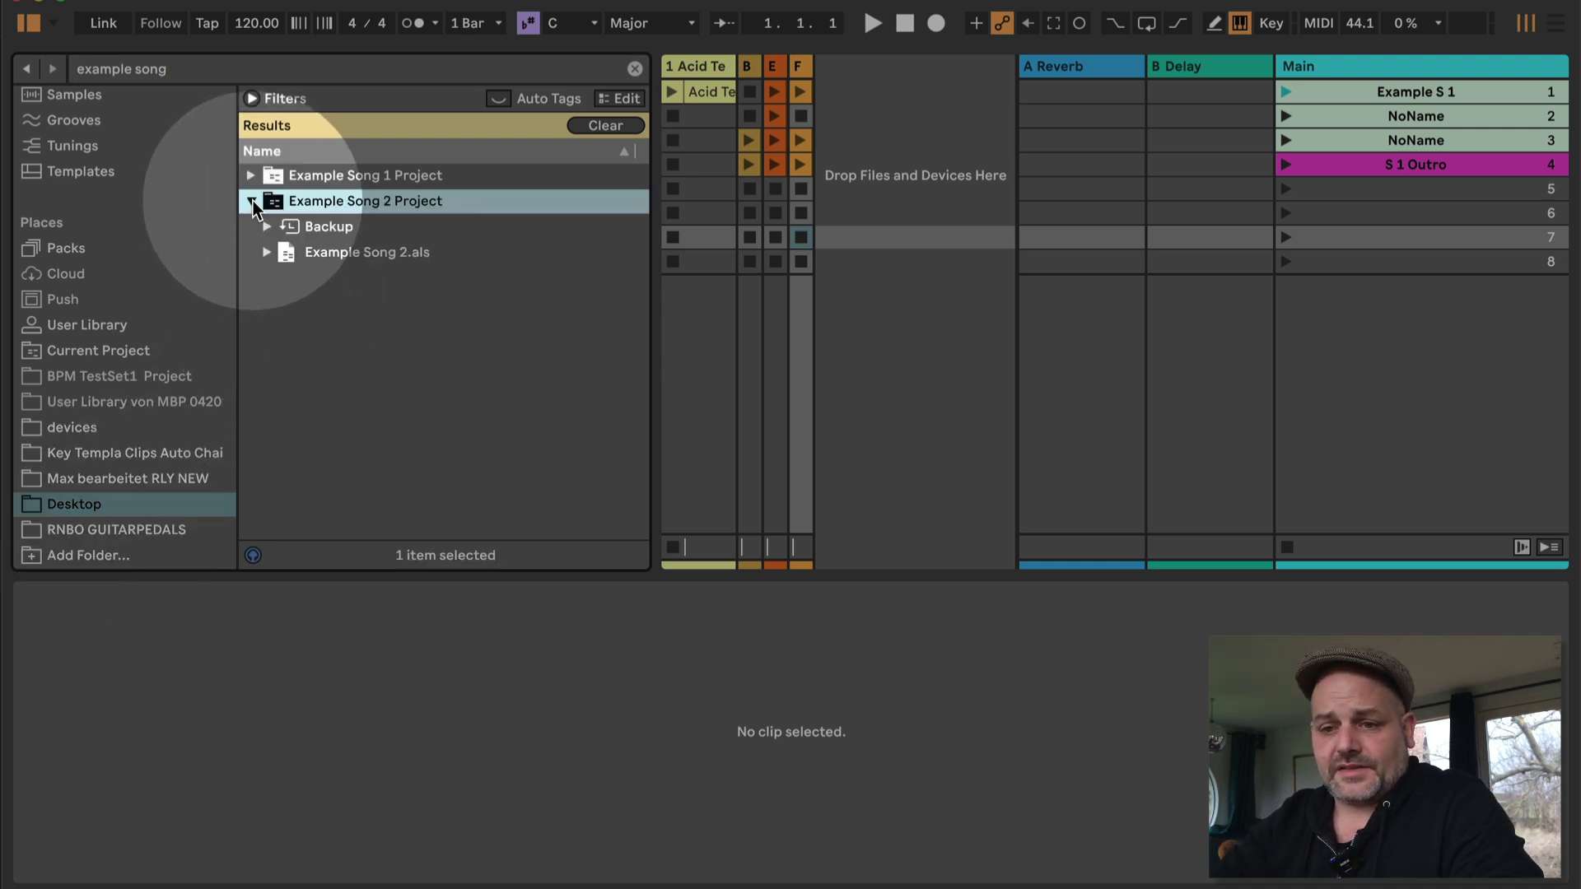
left_click(266, 252)
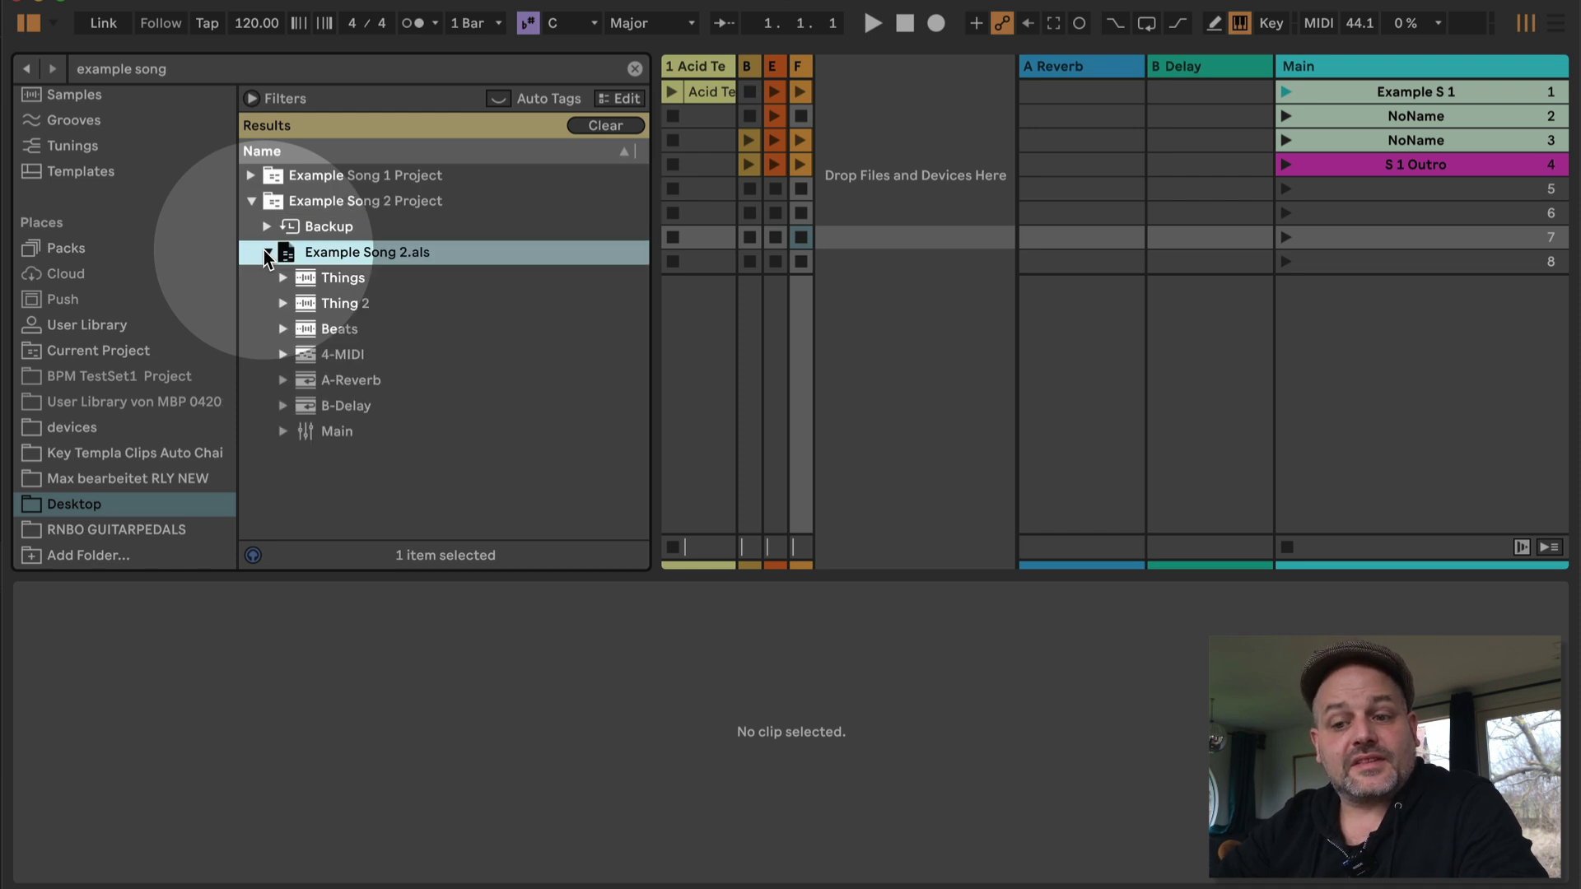
left_click(268, 253)
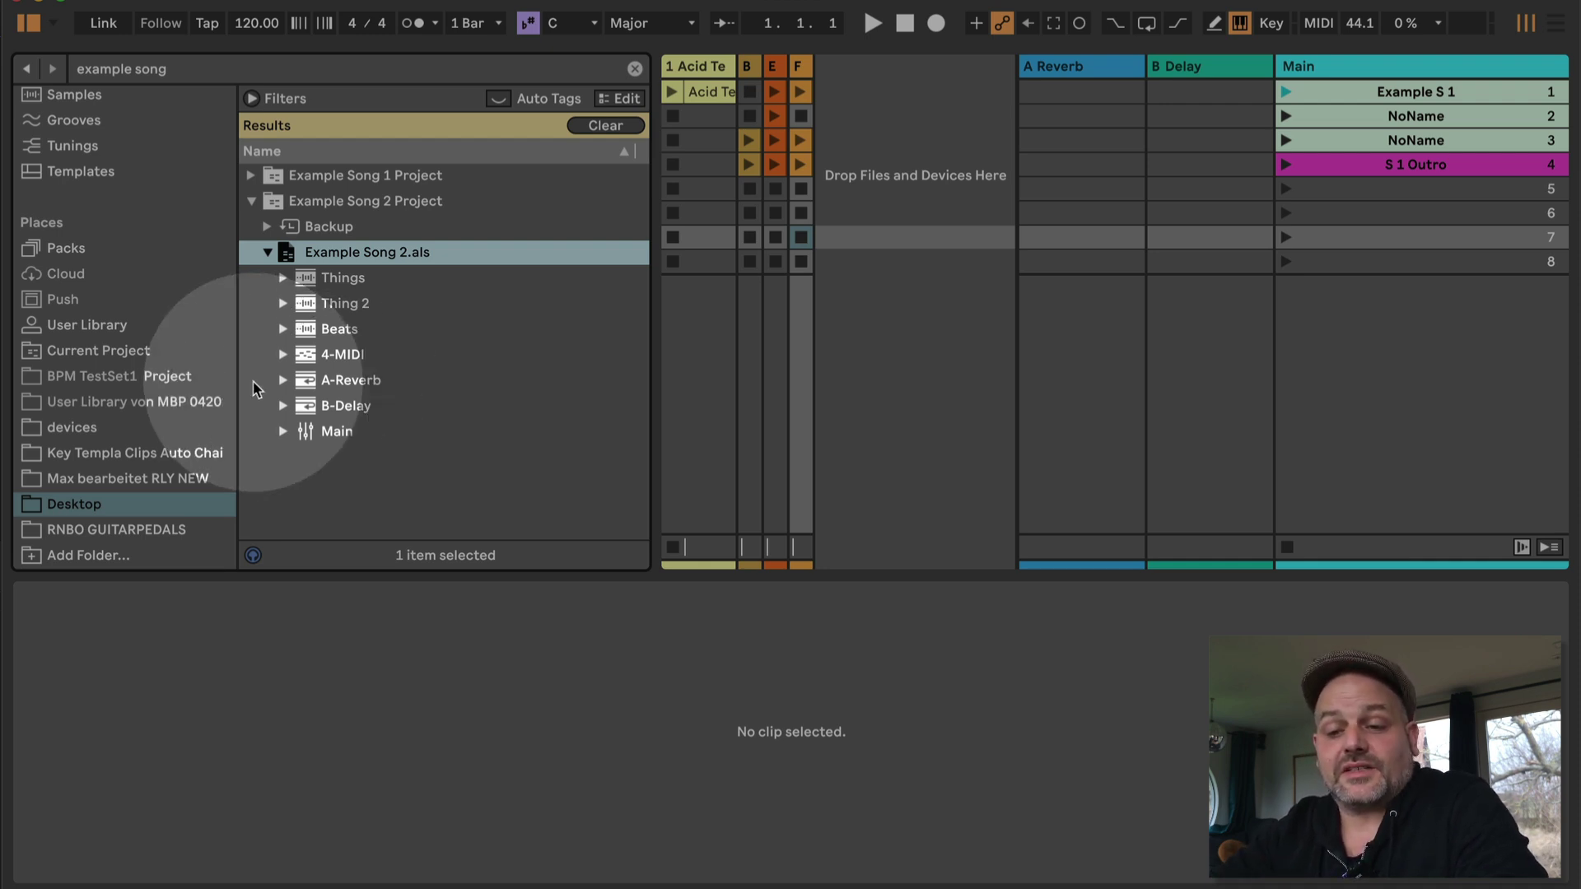
left_click(283, 380)
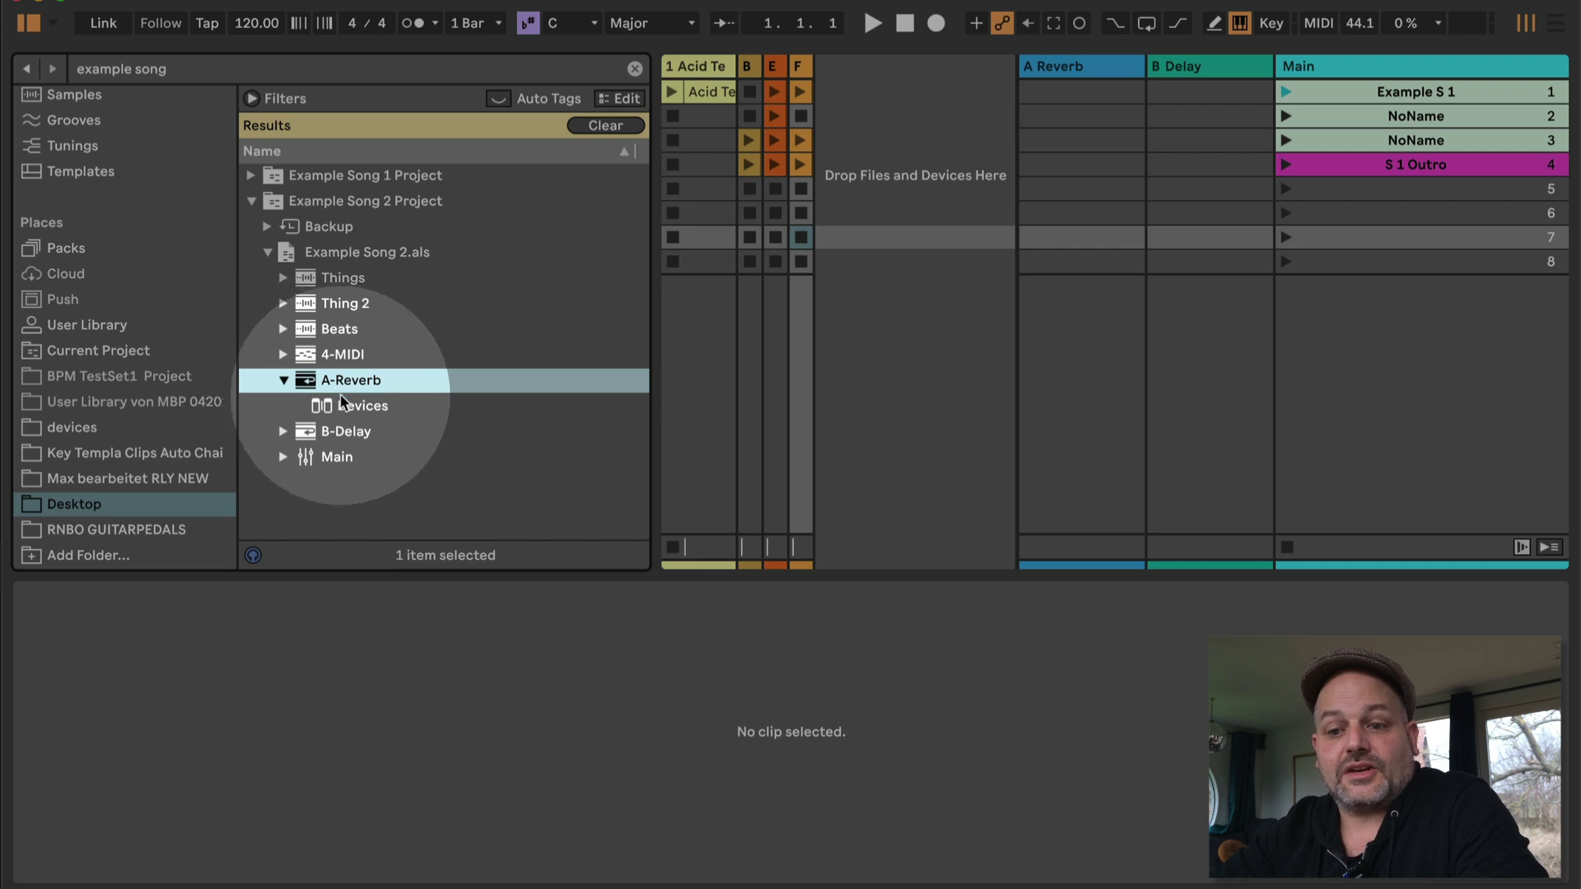
left_click(358, 407)
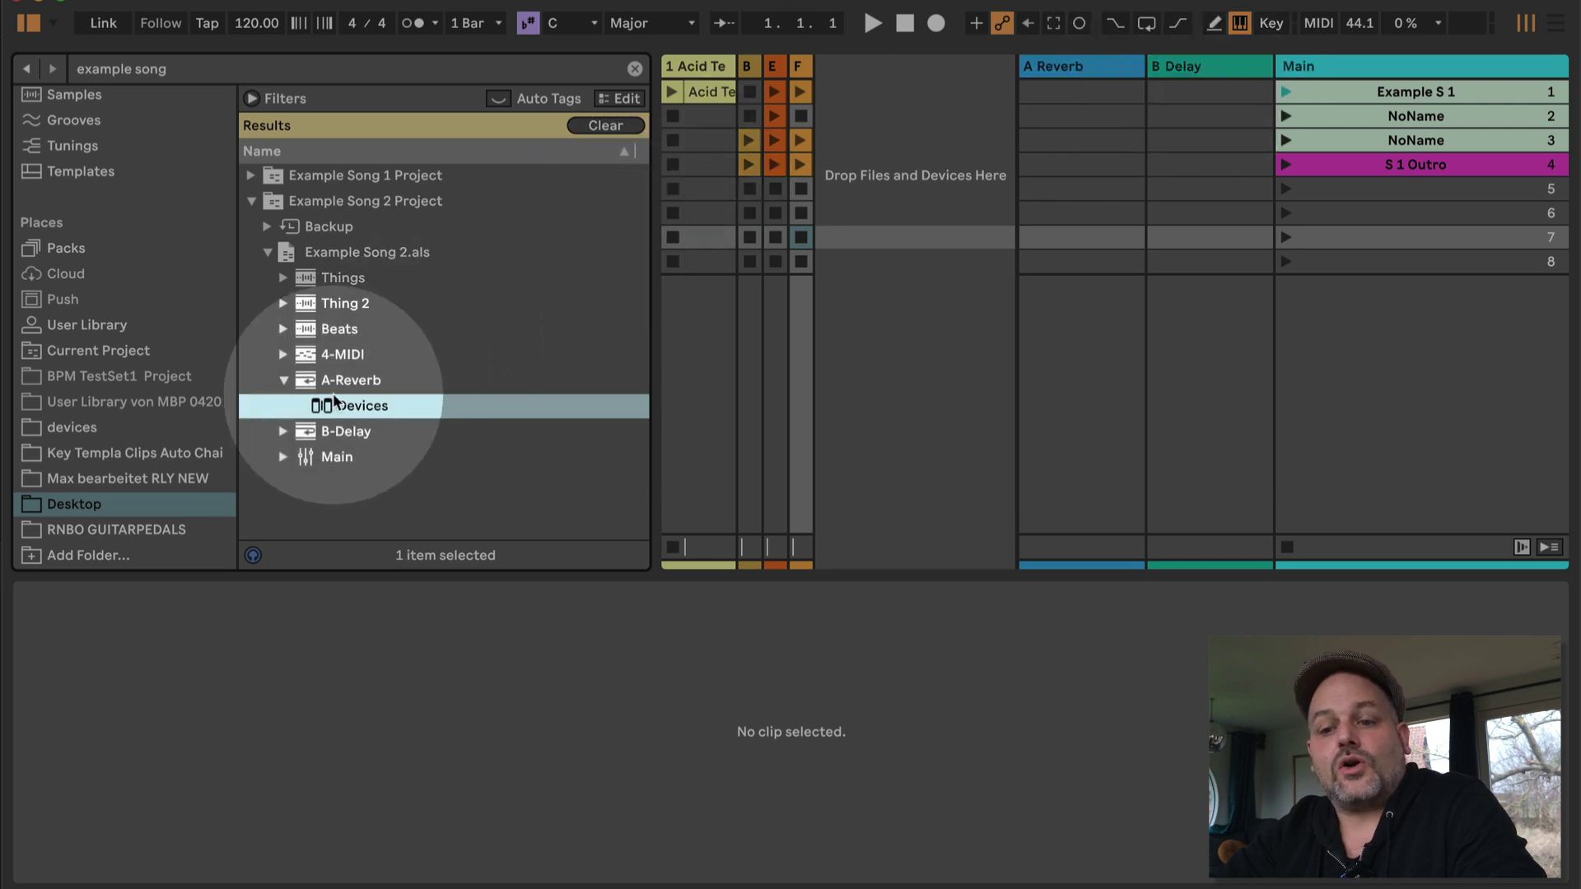
left_click(284, 381)
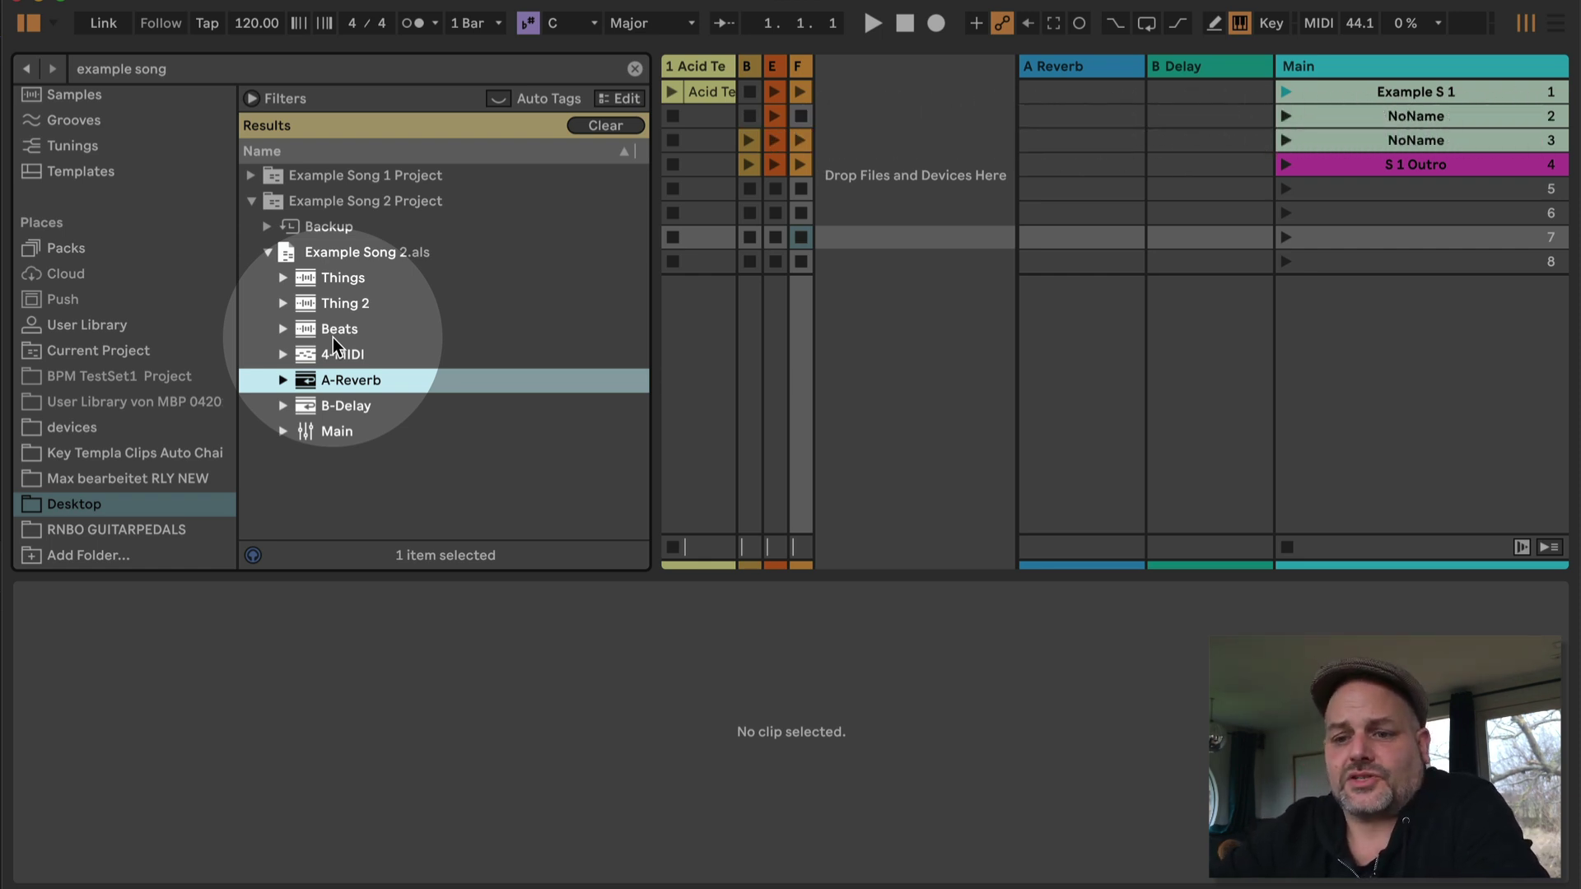
- Drag Example Song 2.als into the Session view starting at scene 5, then hide the browser
left_click(288, 254)
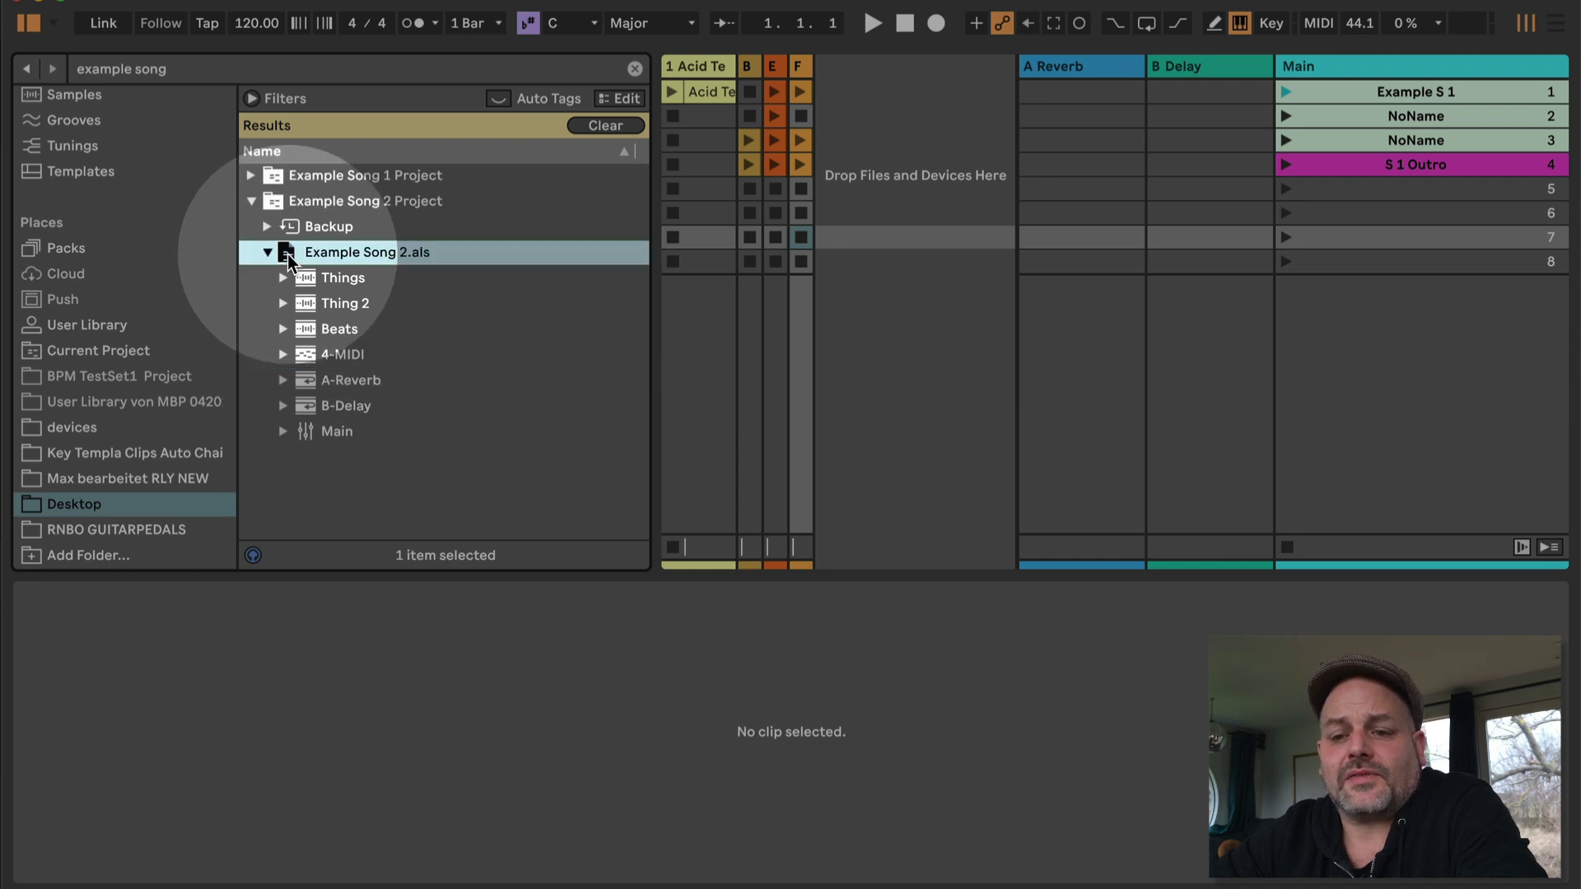
mouse_move(288, 253)
left_mouse_down()
mouse_move(835, 75)
mouse_move(830, 210)
mouse_move(829, 186)
left_mouse_up()
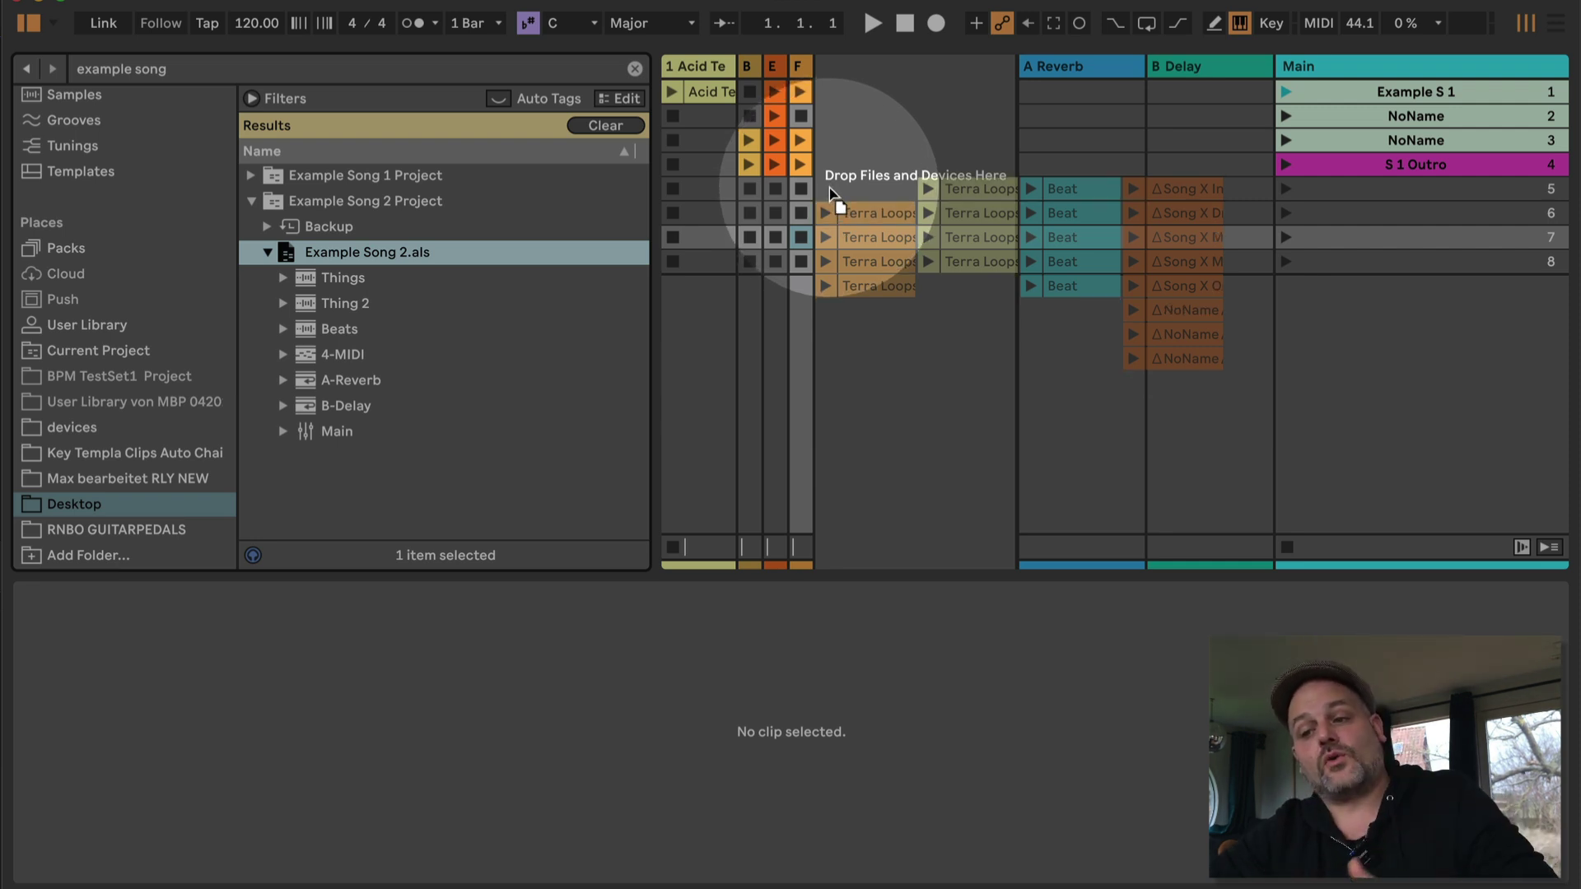
left_click_drag(829, 188, 840, 89)
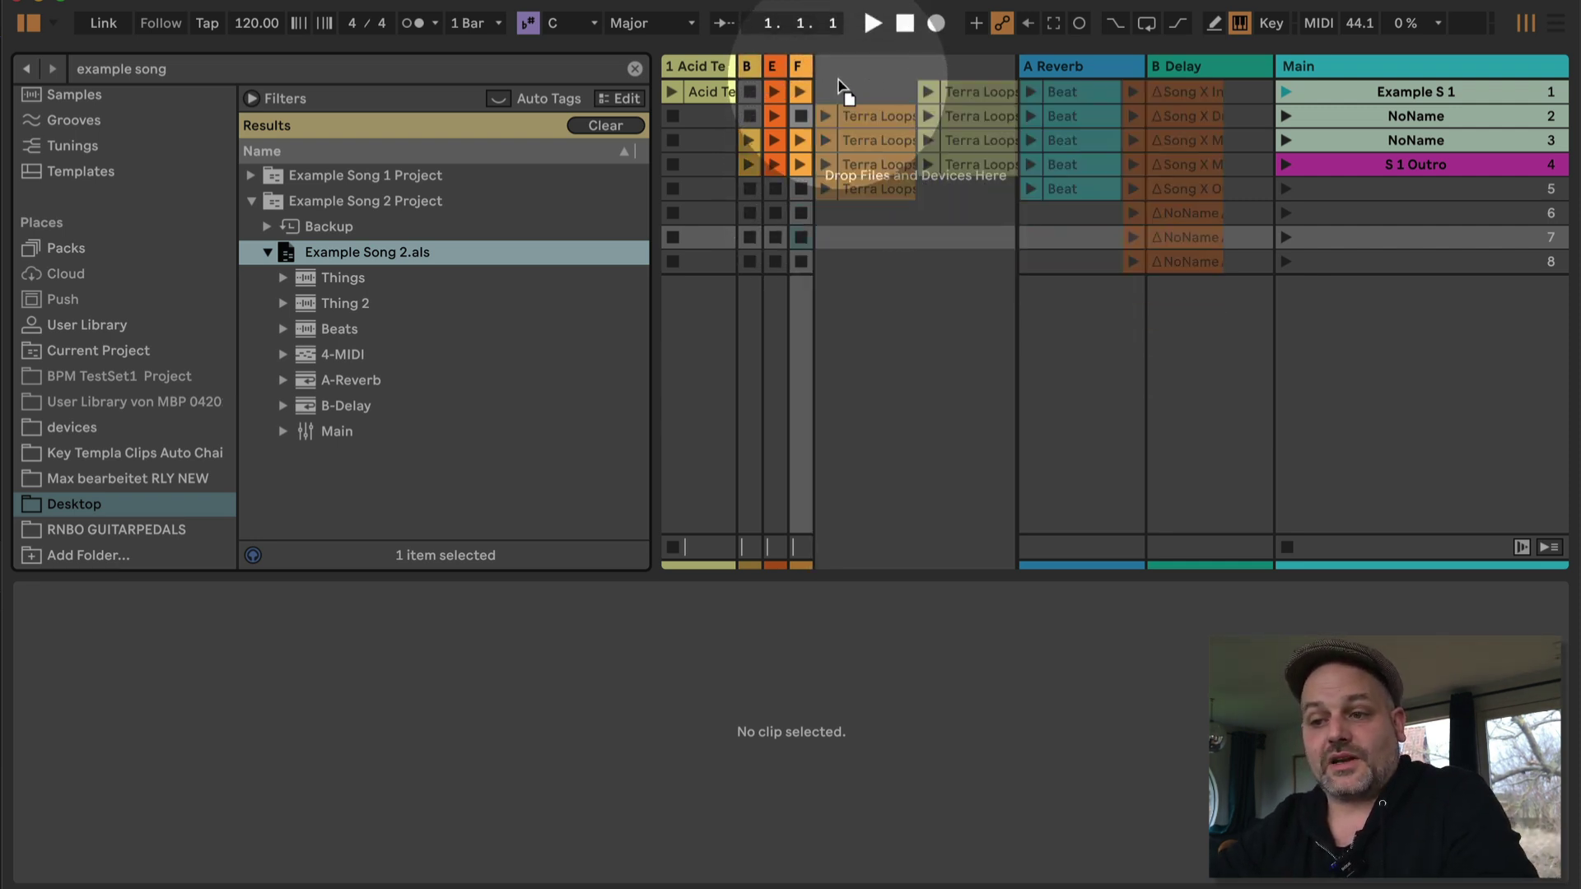
left_click_drag(840, 90, 831, 191)
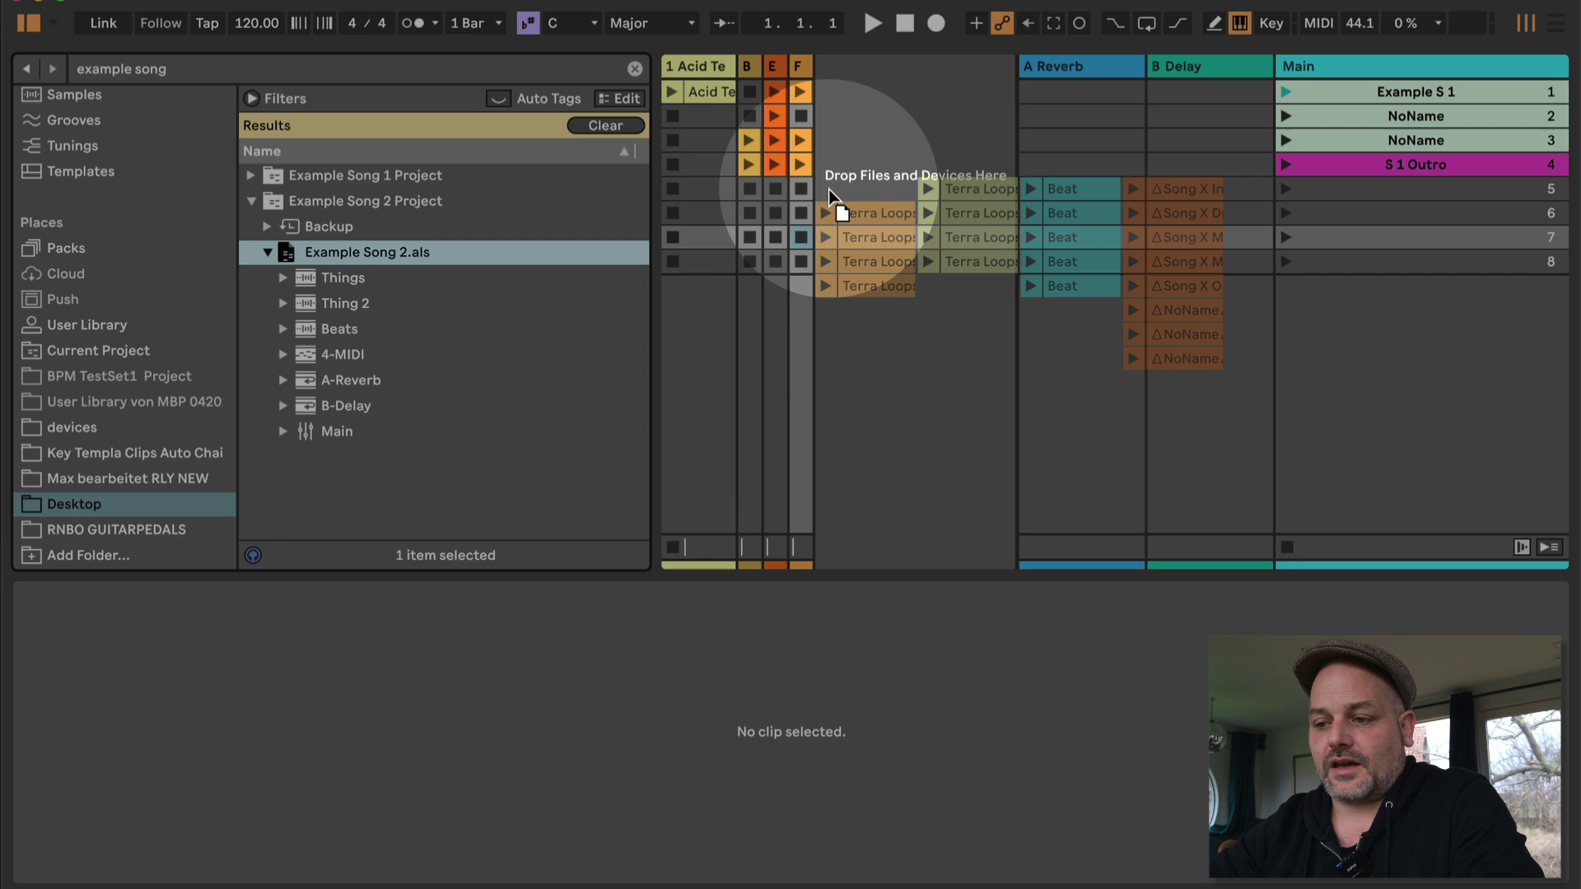
left_click_drag(831, 196, 830, 195)
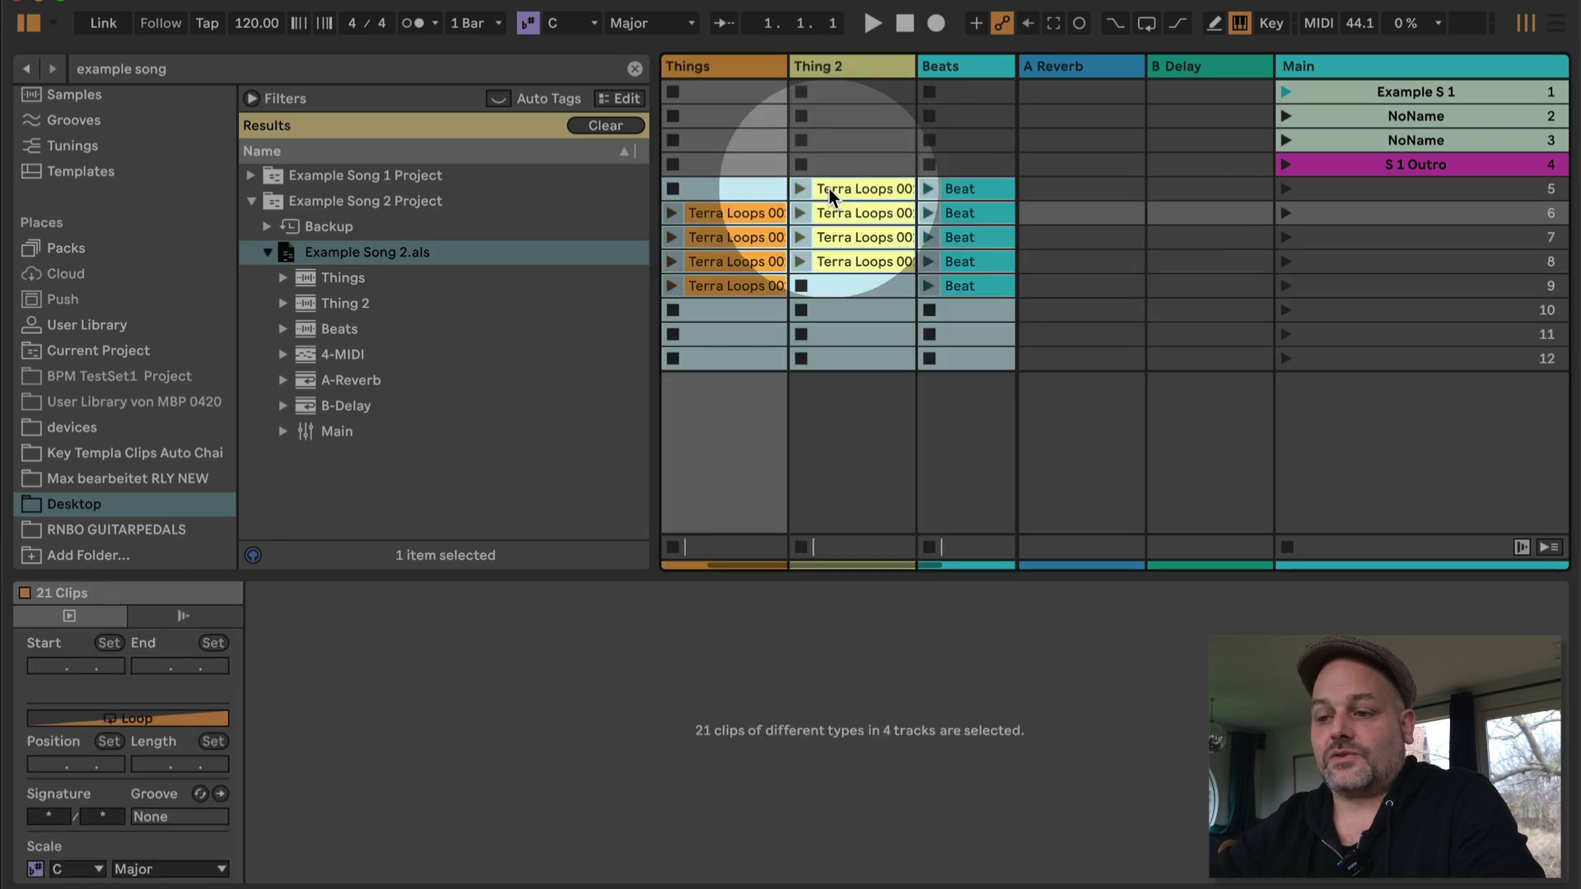
left_click(28, 24)
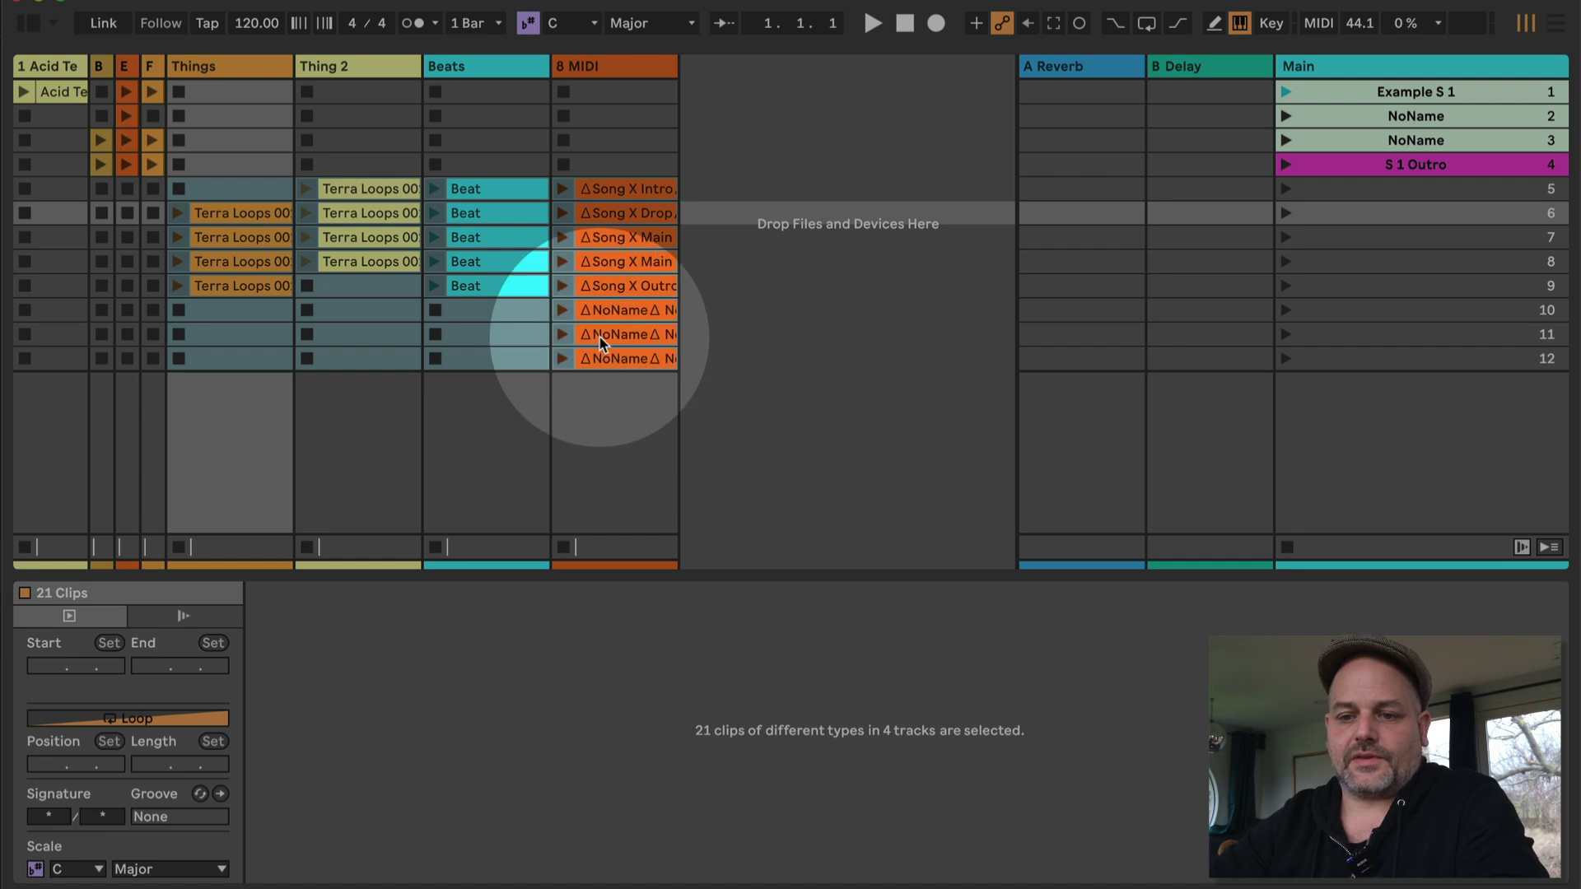
left_click(737, 438)
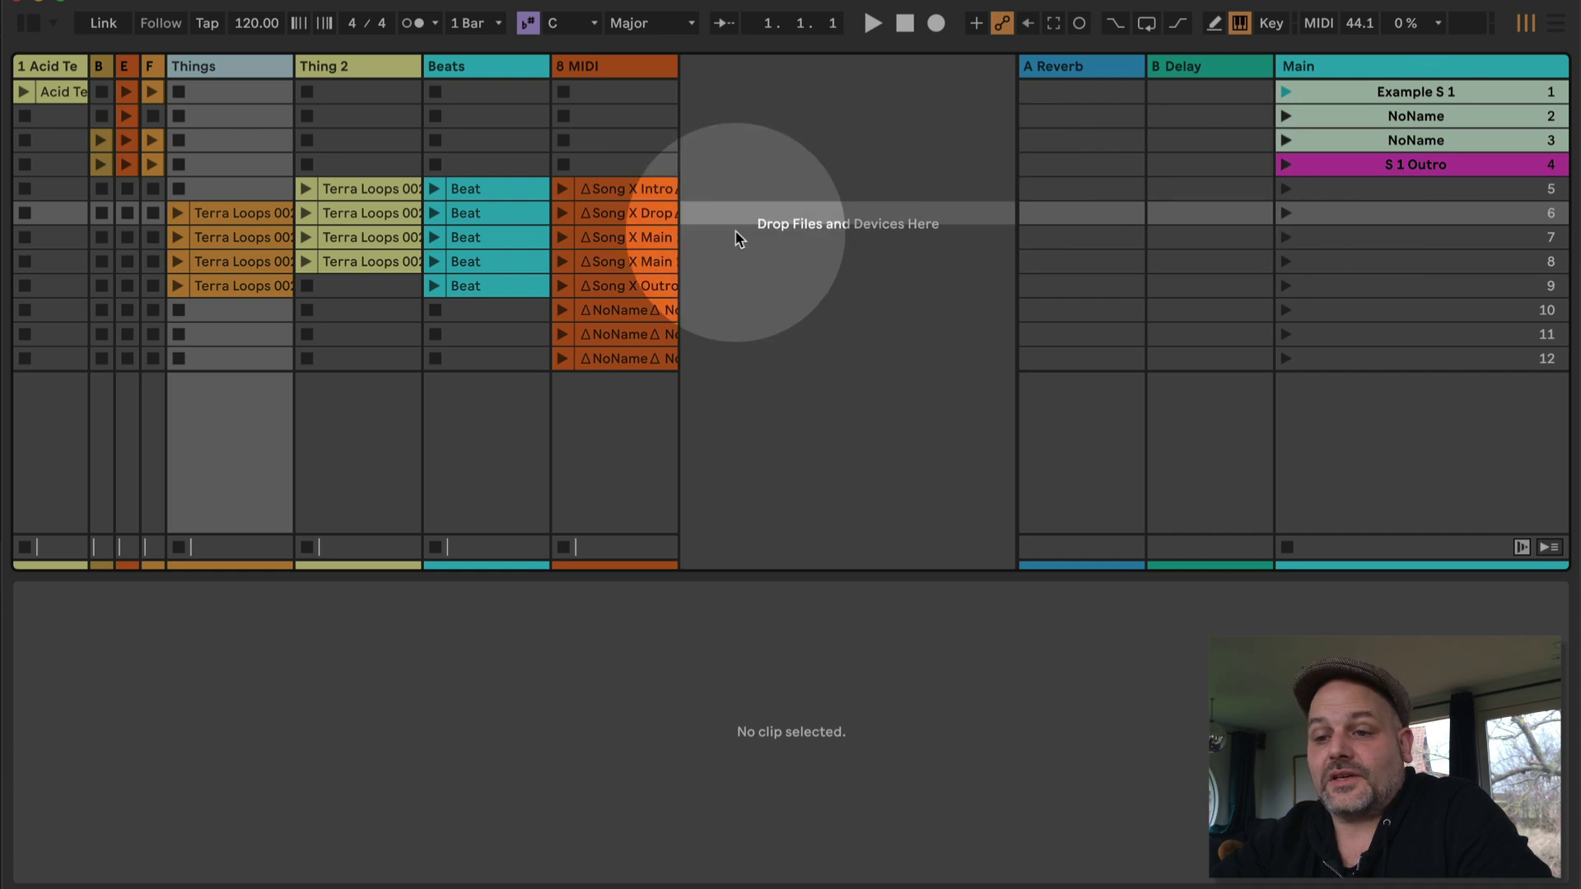
- Select the 8 MIDI track to show its Copy Scene Info device and Song X Intro clip
left_click(632, 66)
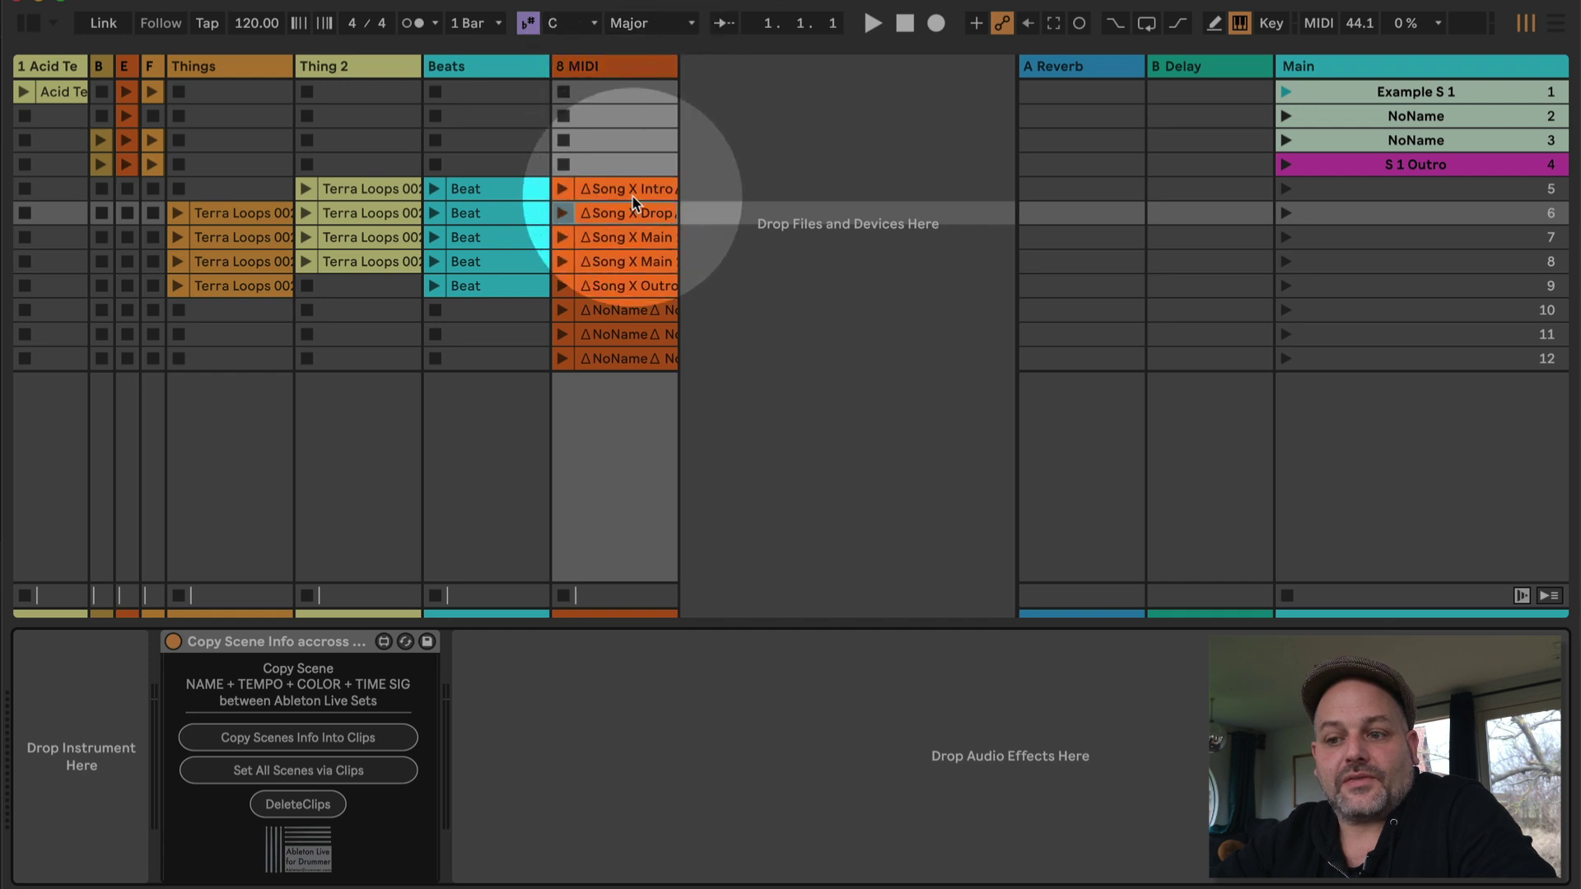
left_click(580, 188)
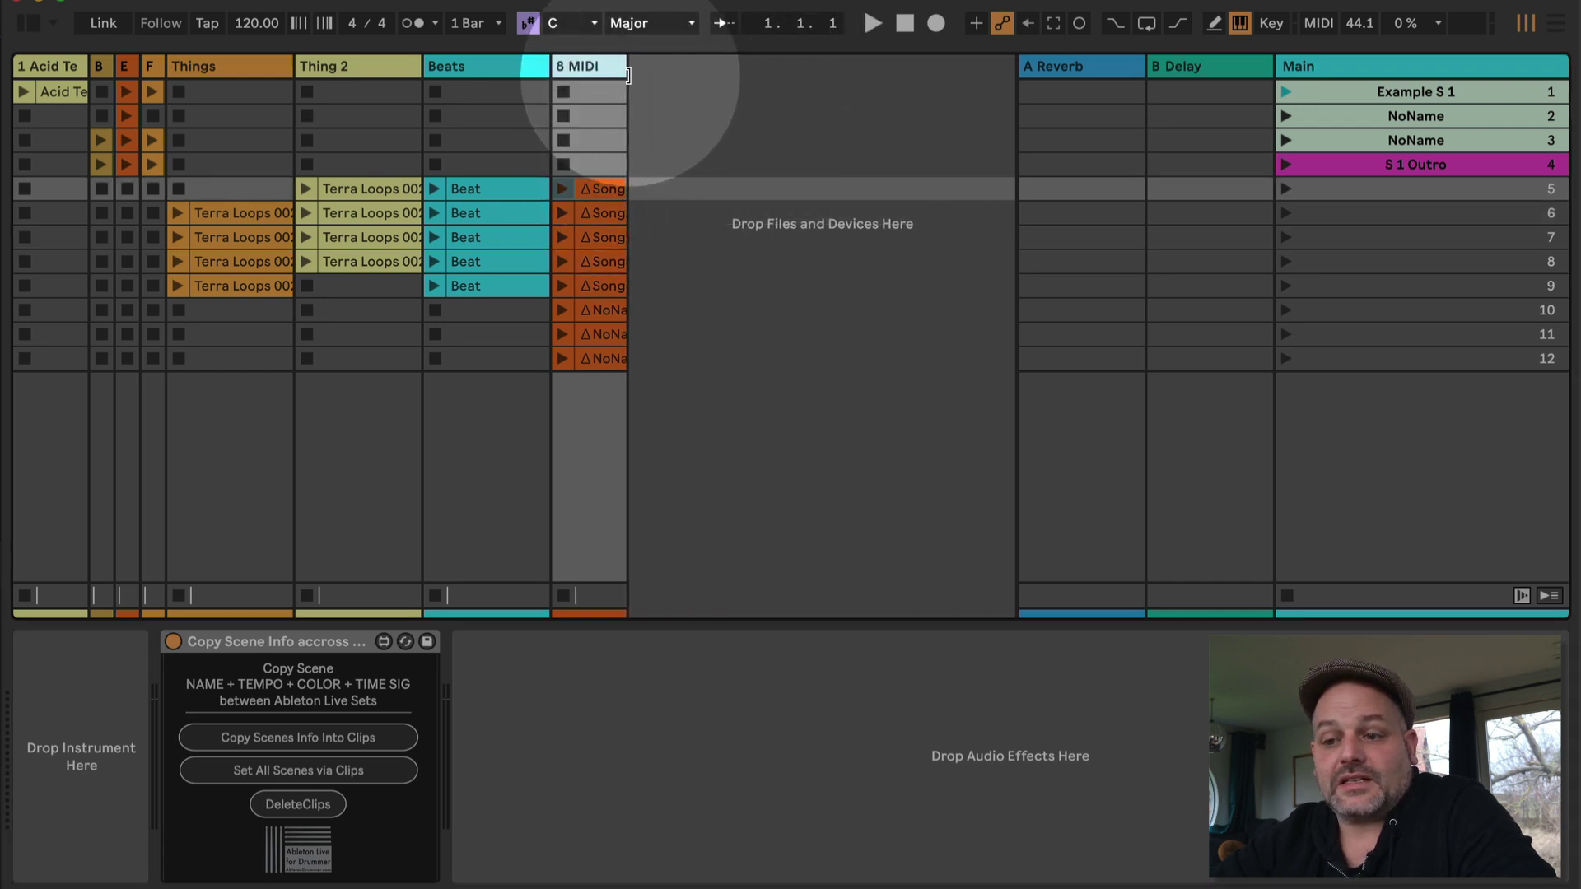
key("super+r")
key("Return")
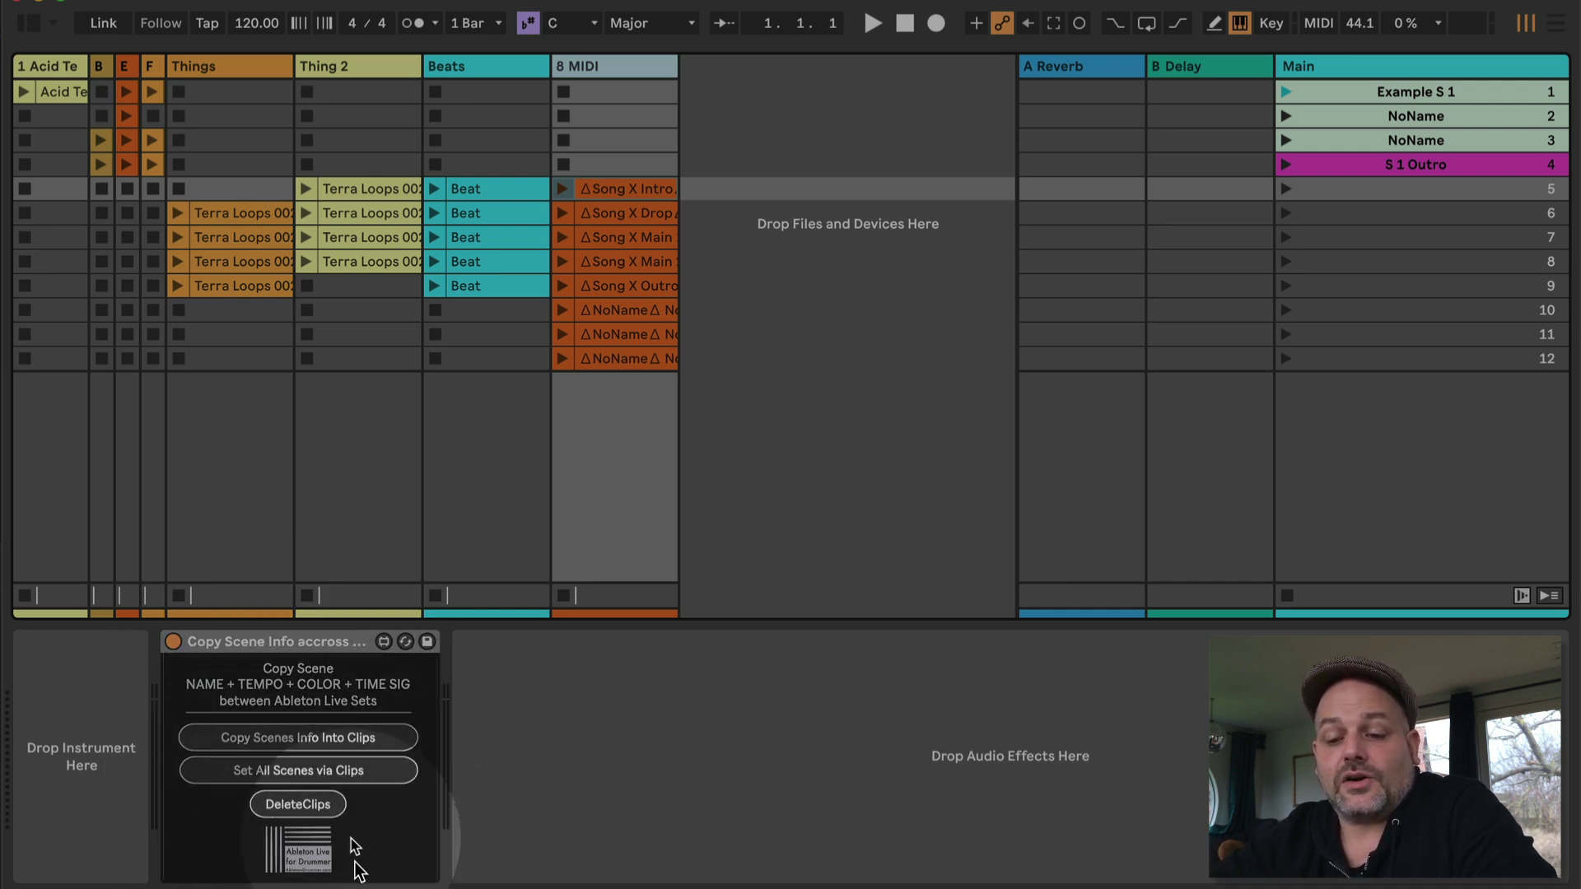
- Apply all scene names and info from the 8 MIDI clips to the scenes
left_click(349, 779)
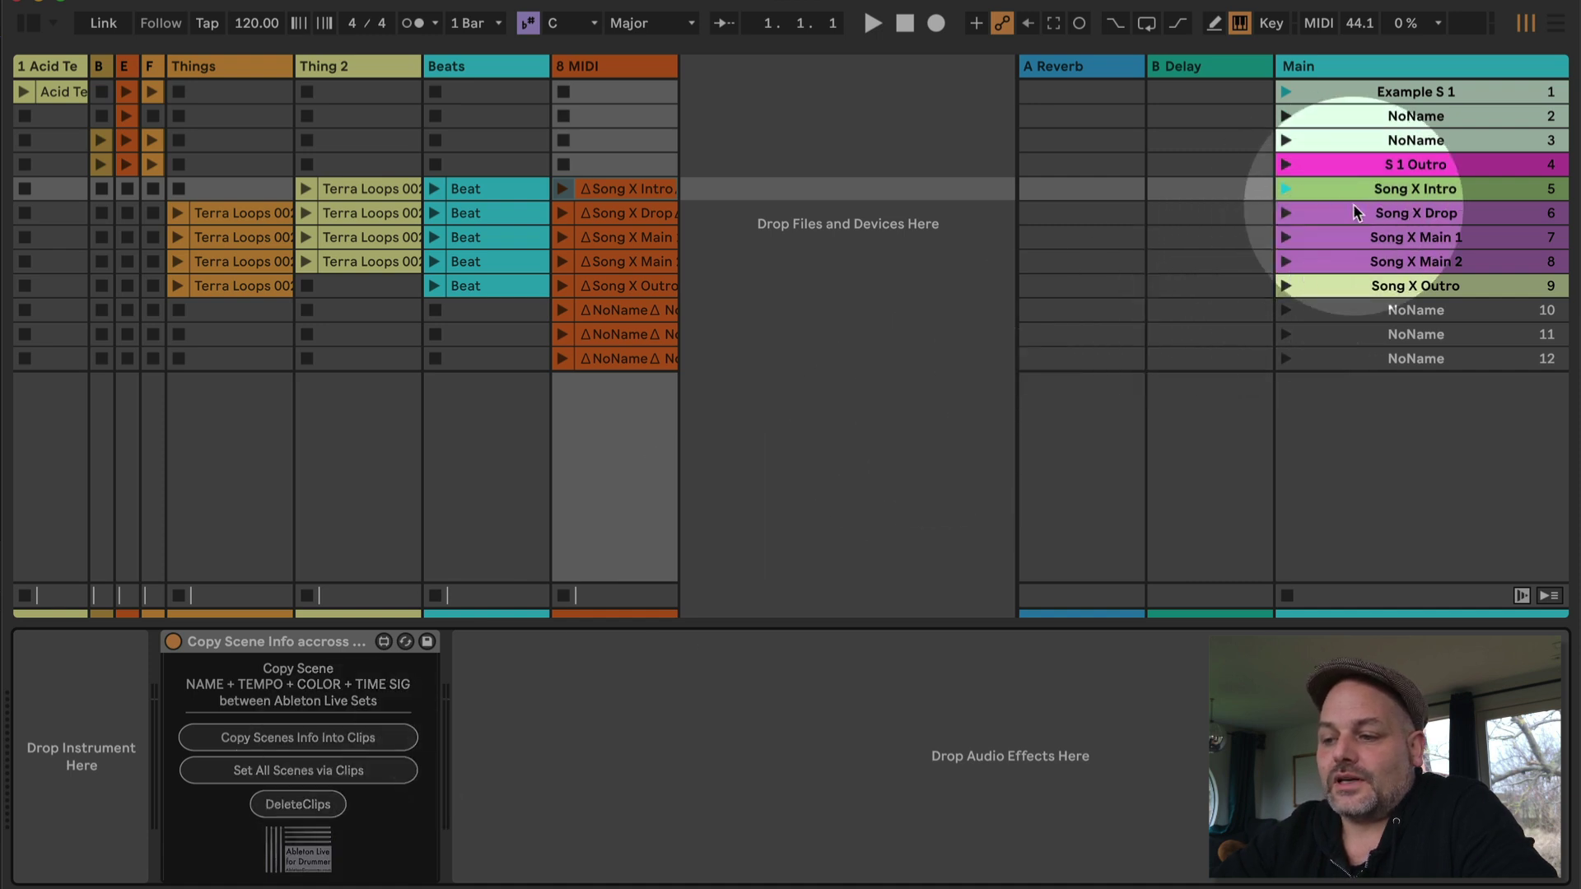
key("Down")
key("Down")
key("Down")
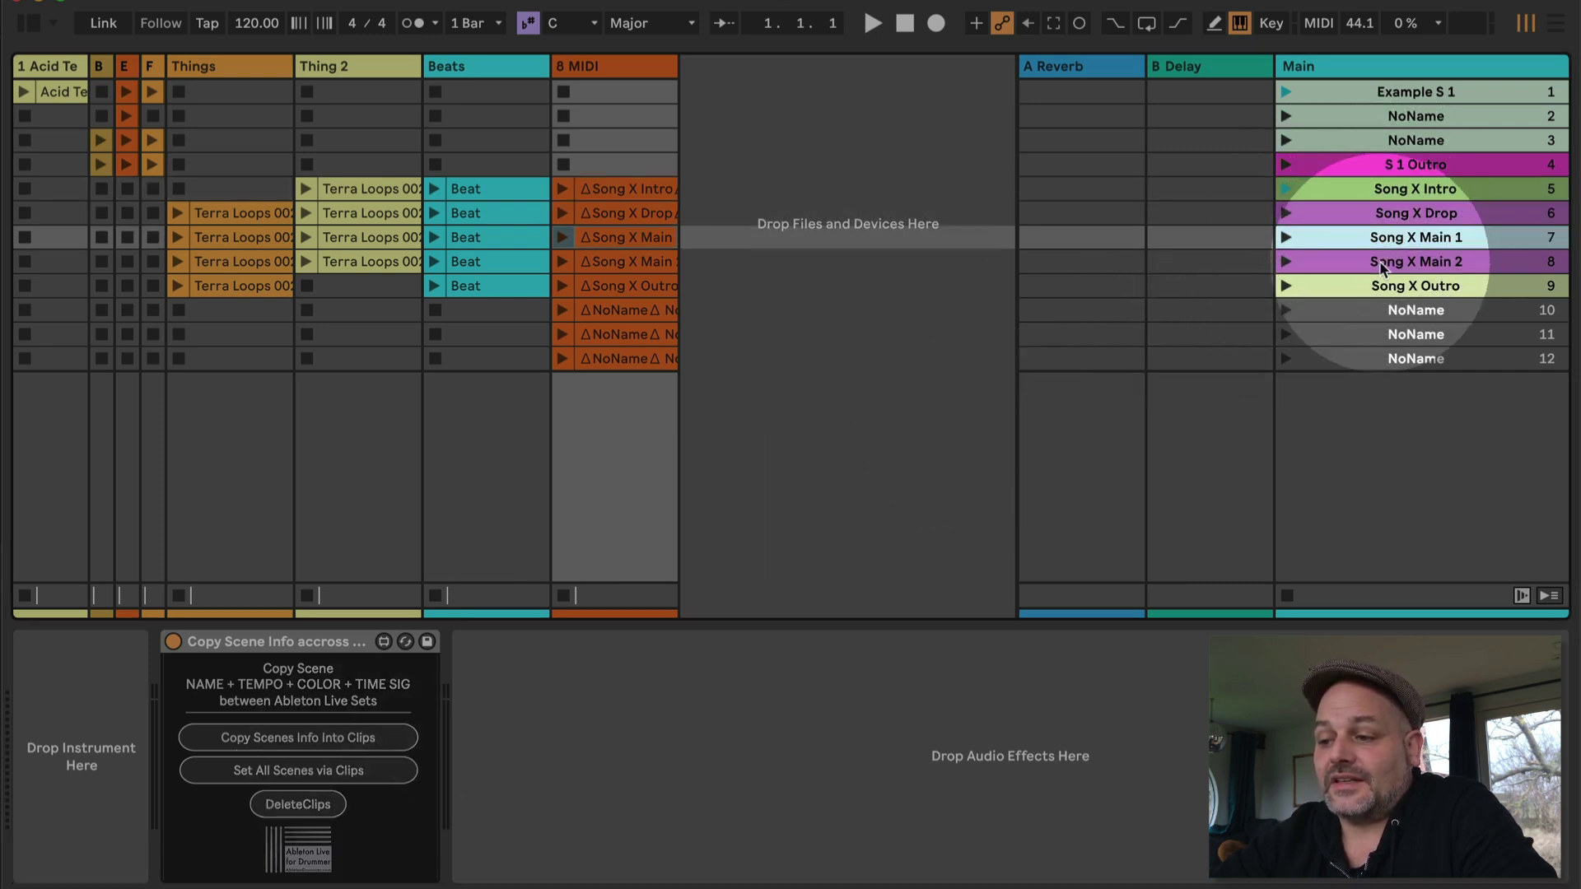
key("Down")
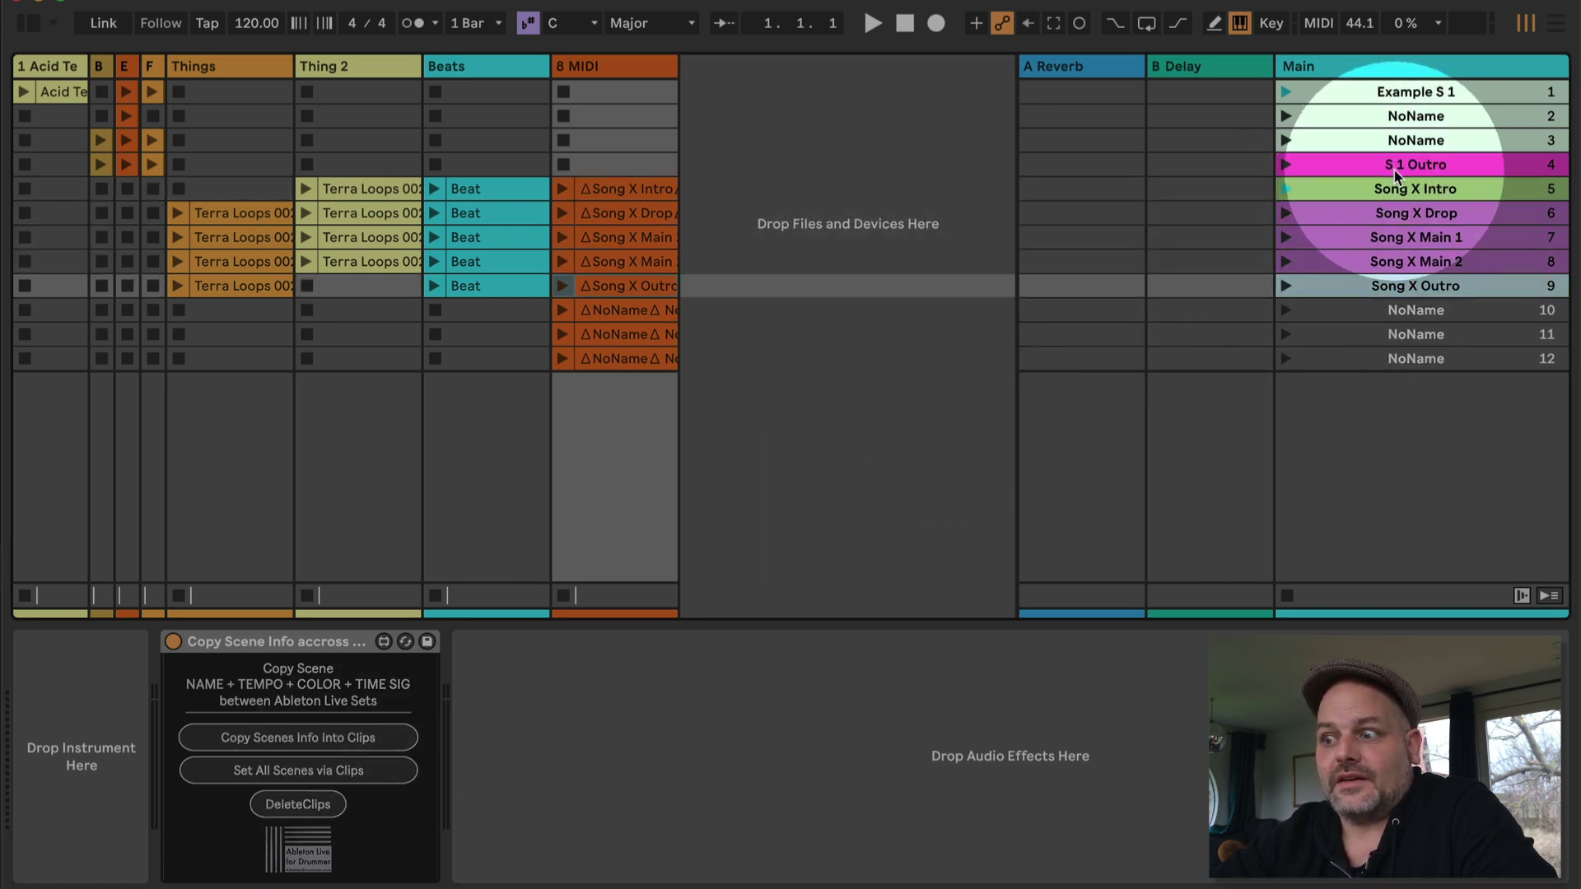
- Check tempo and signature of the Song X Intro through Outro scenes
left_click(1399, 188)
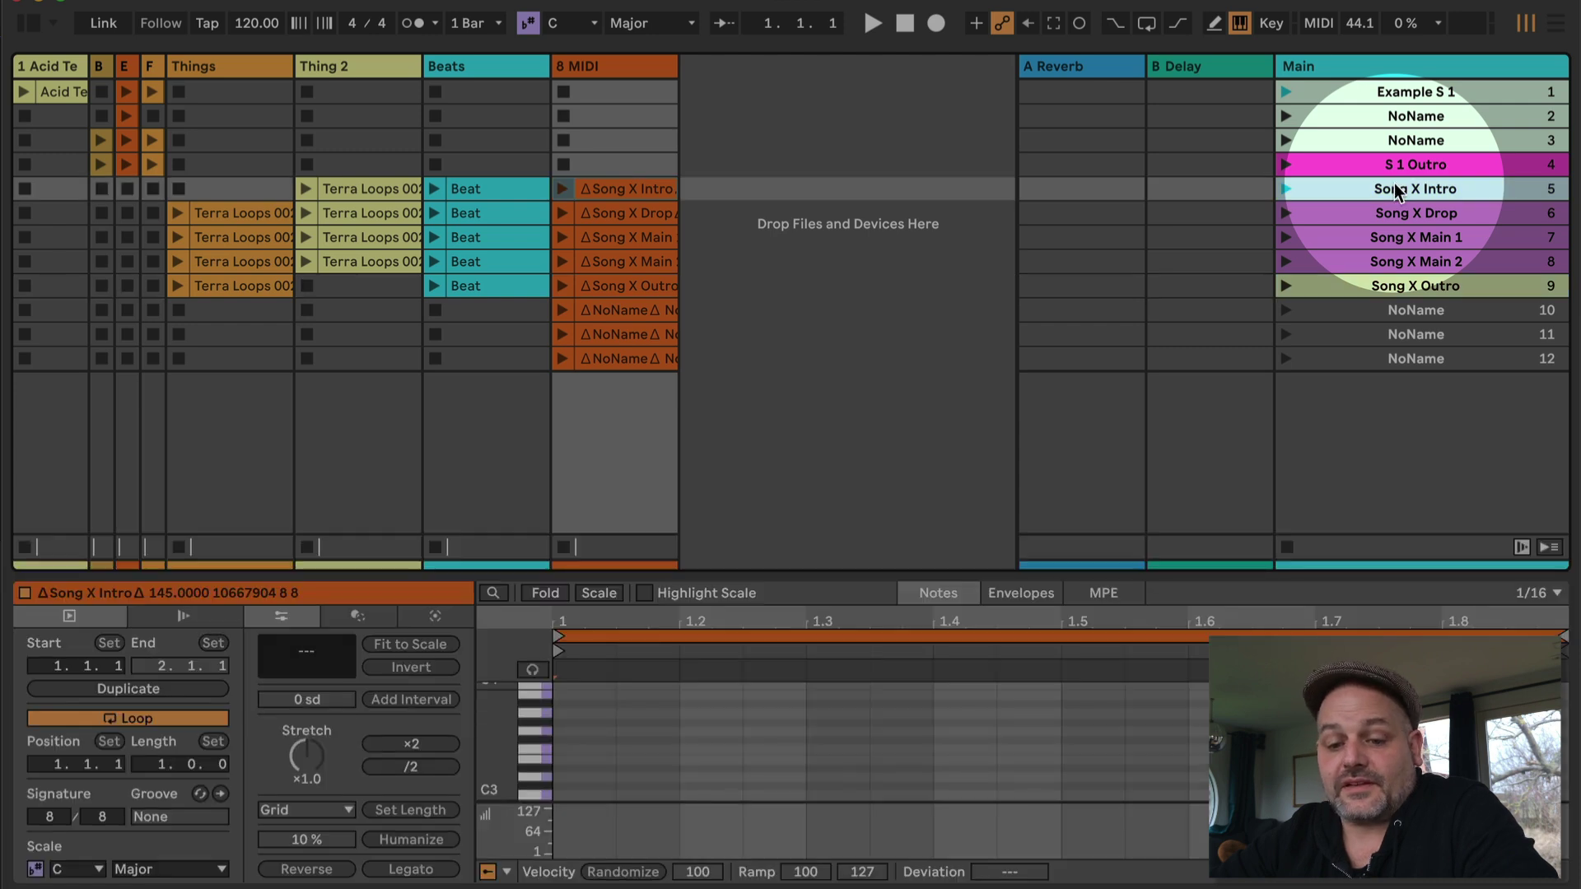
left_click(1438, 62)
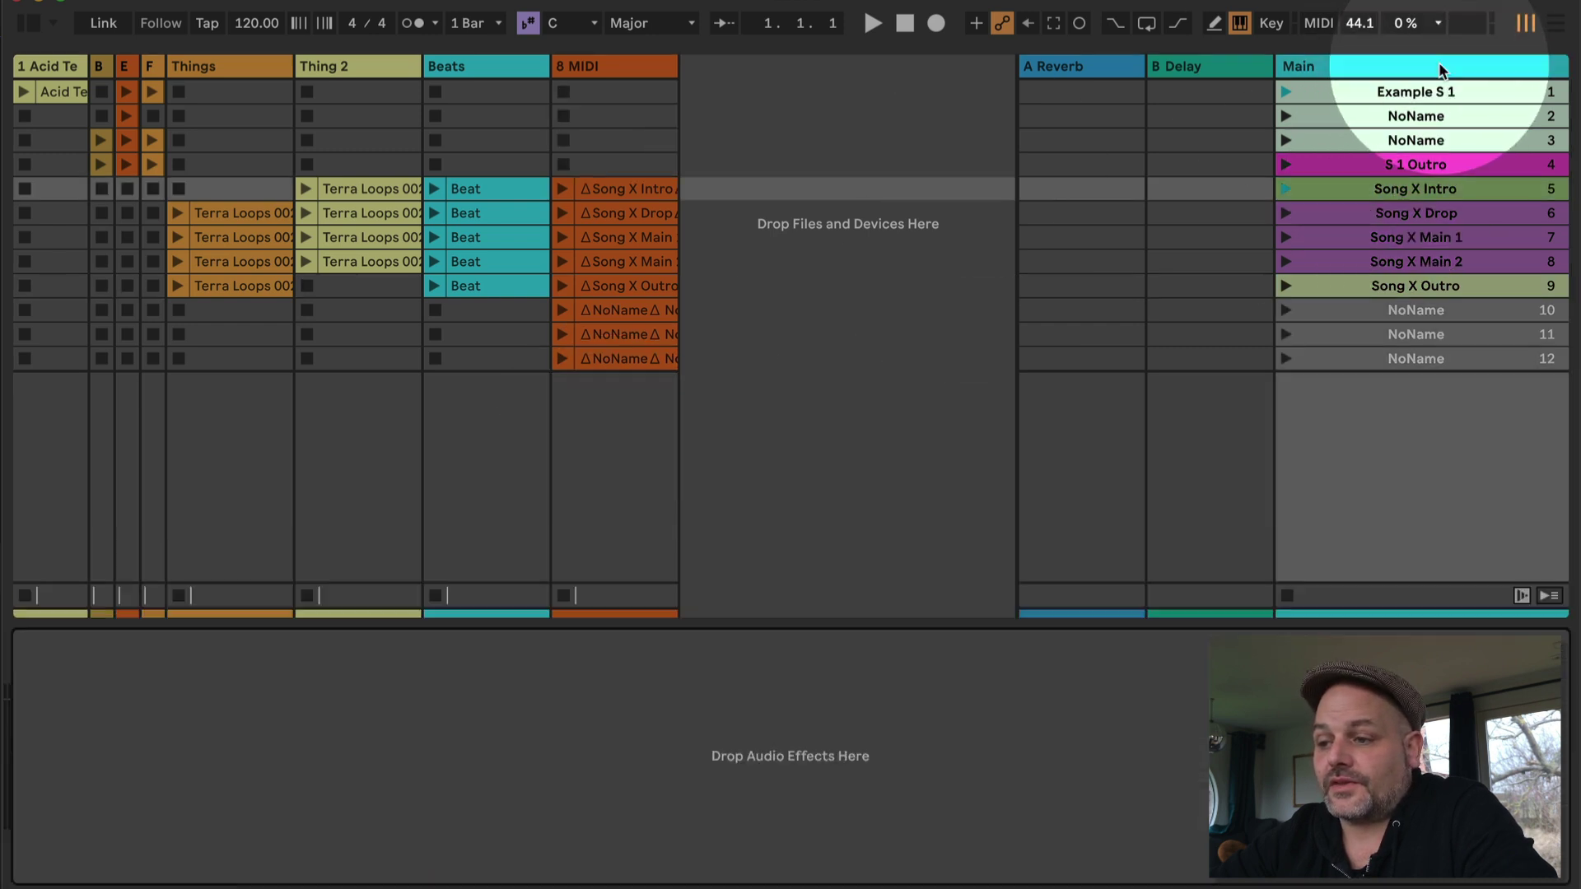
left_click(1368, 189)
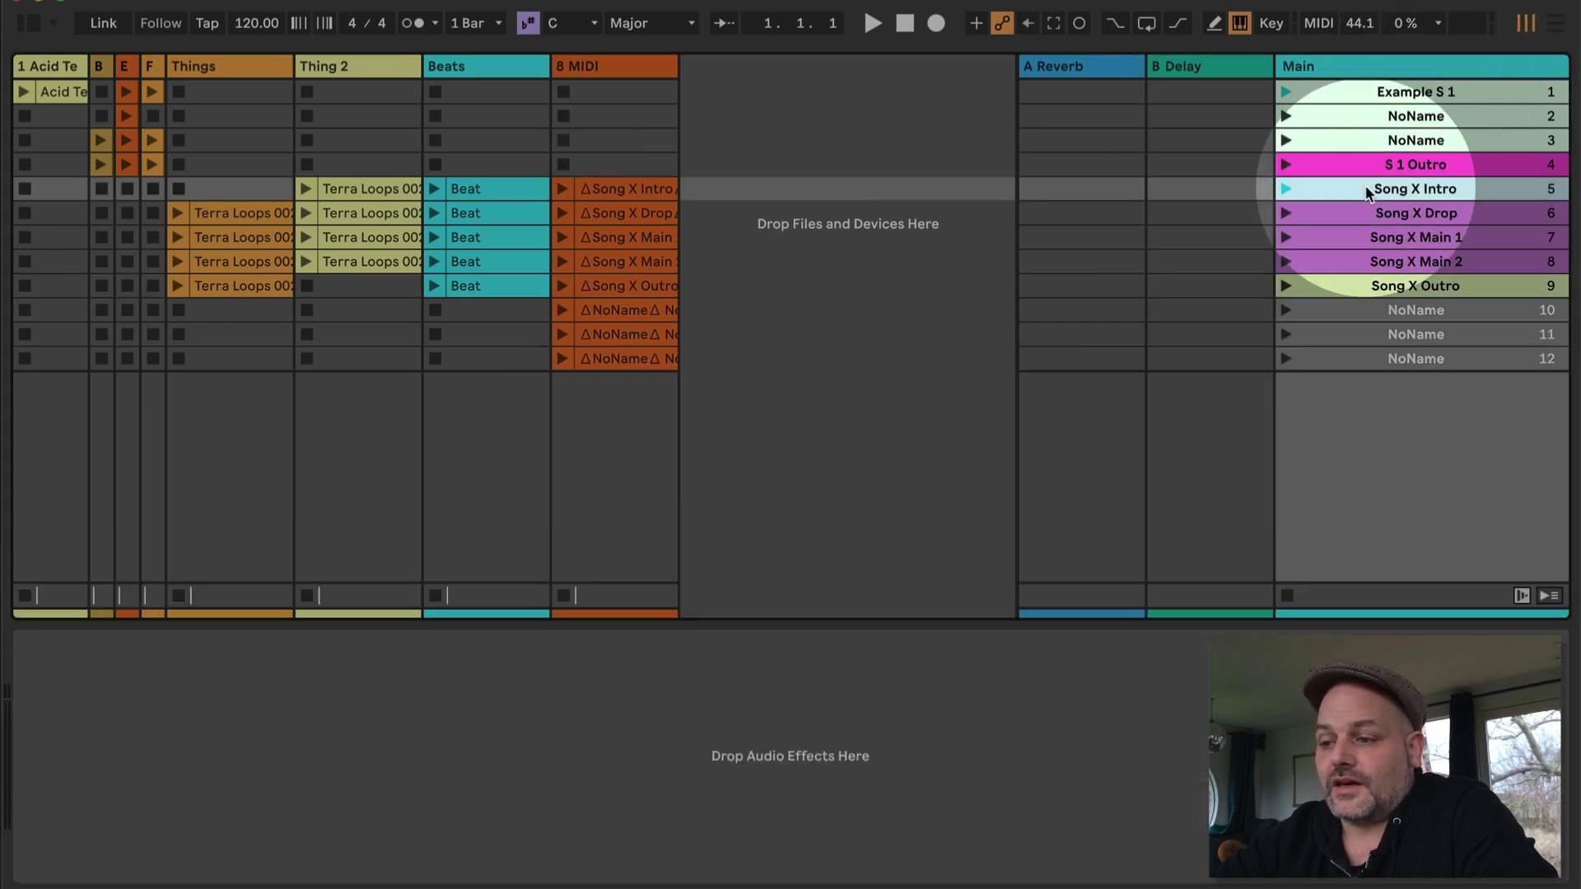
left_click(1284, 188)
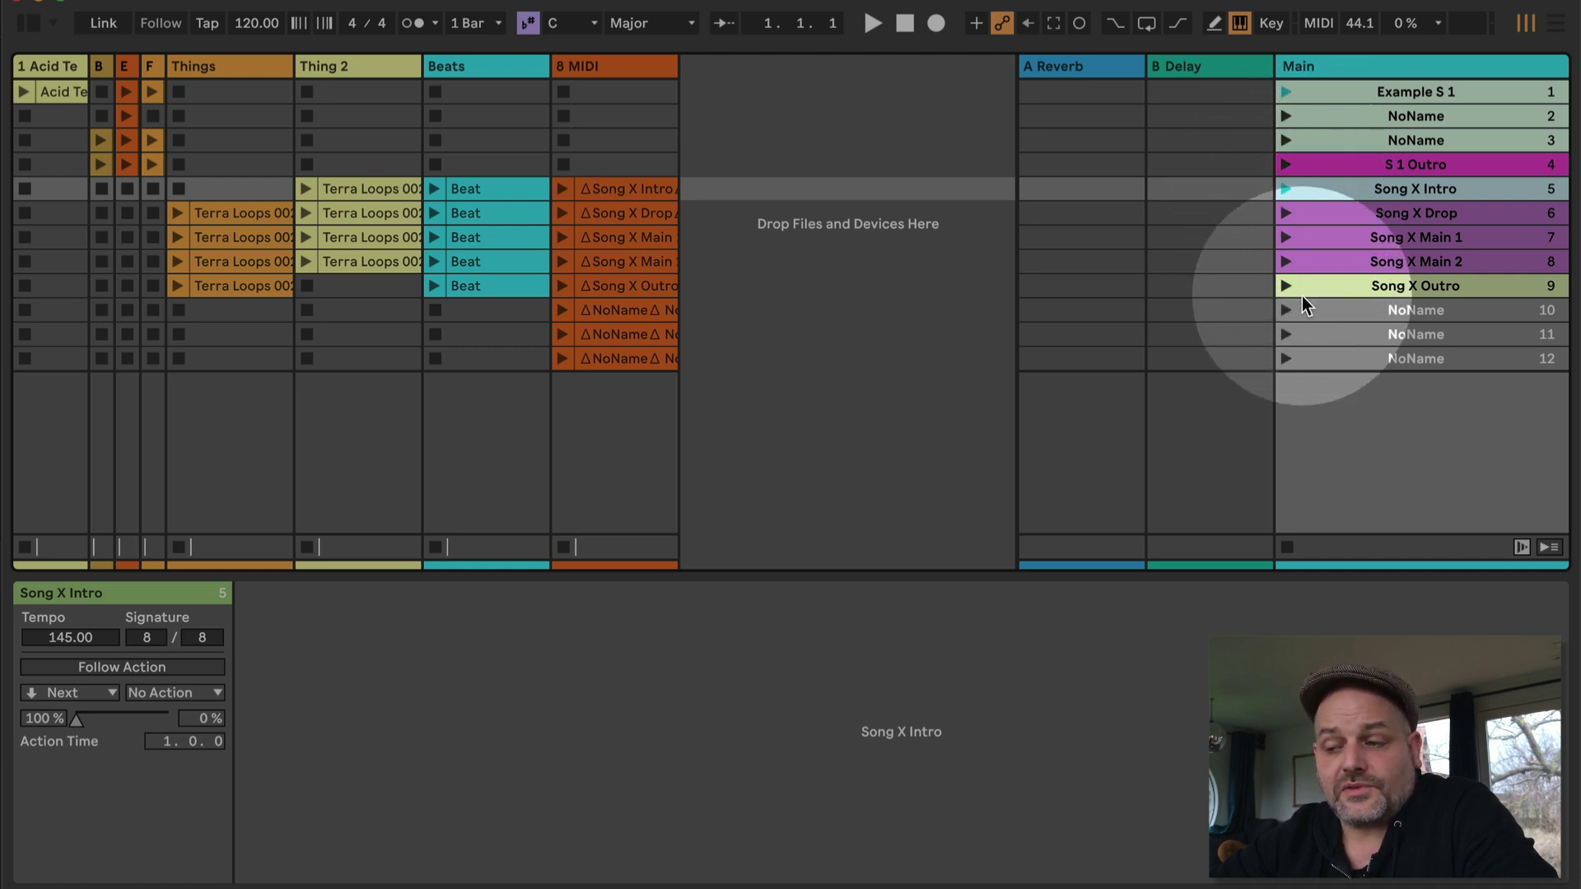
left_click(1327, 214)
left_click(1326, 260)
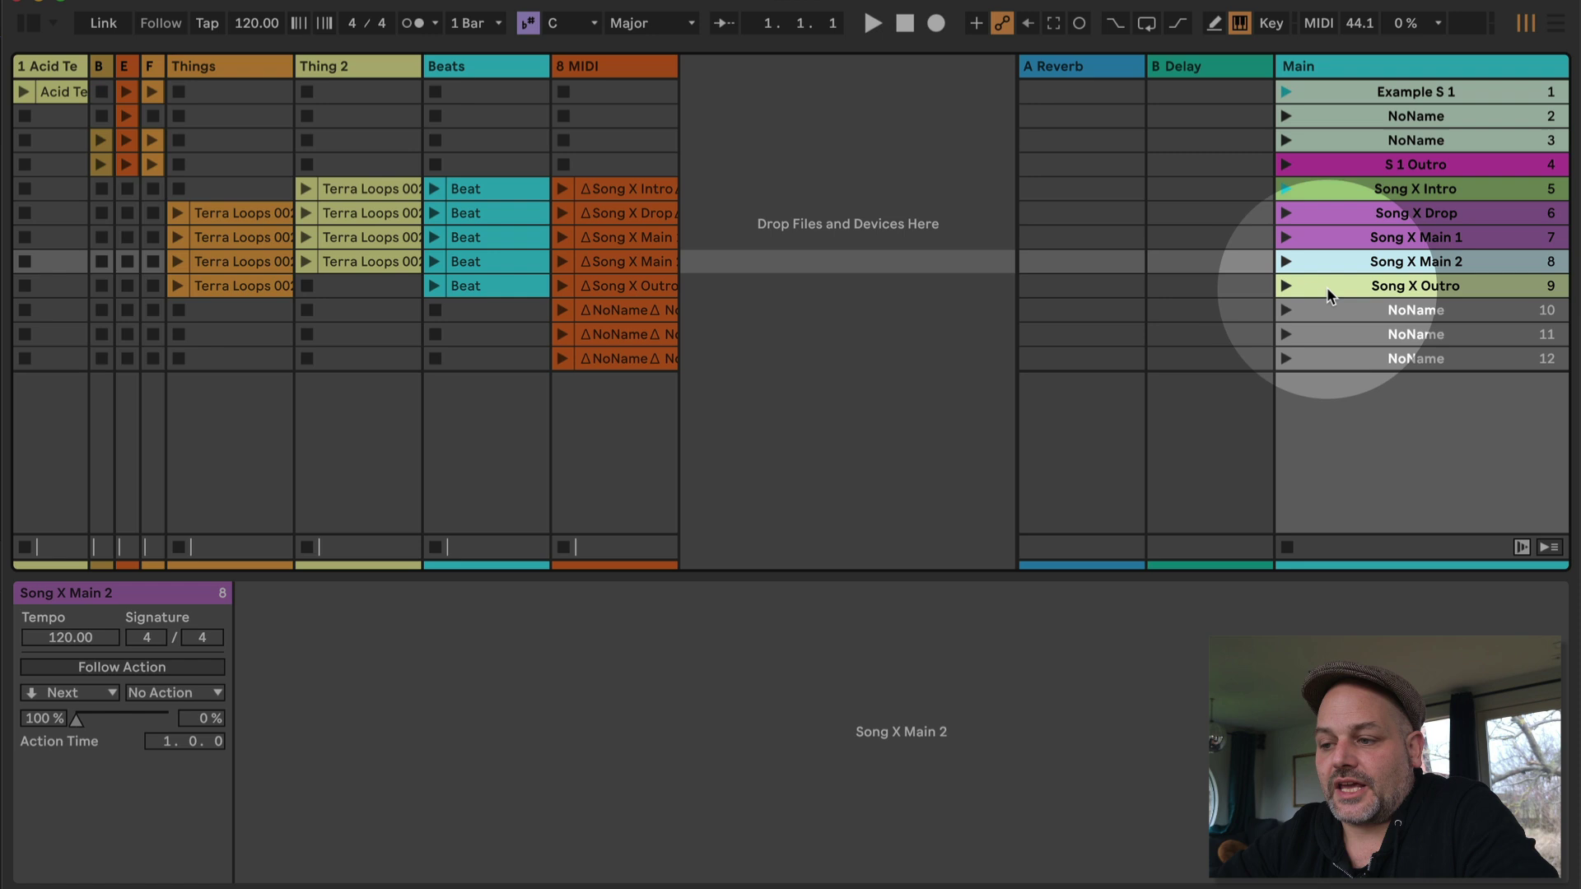
left_click(1331, 288)
left_click(1324, 187)
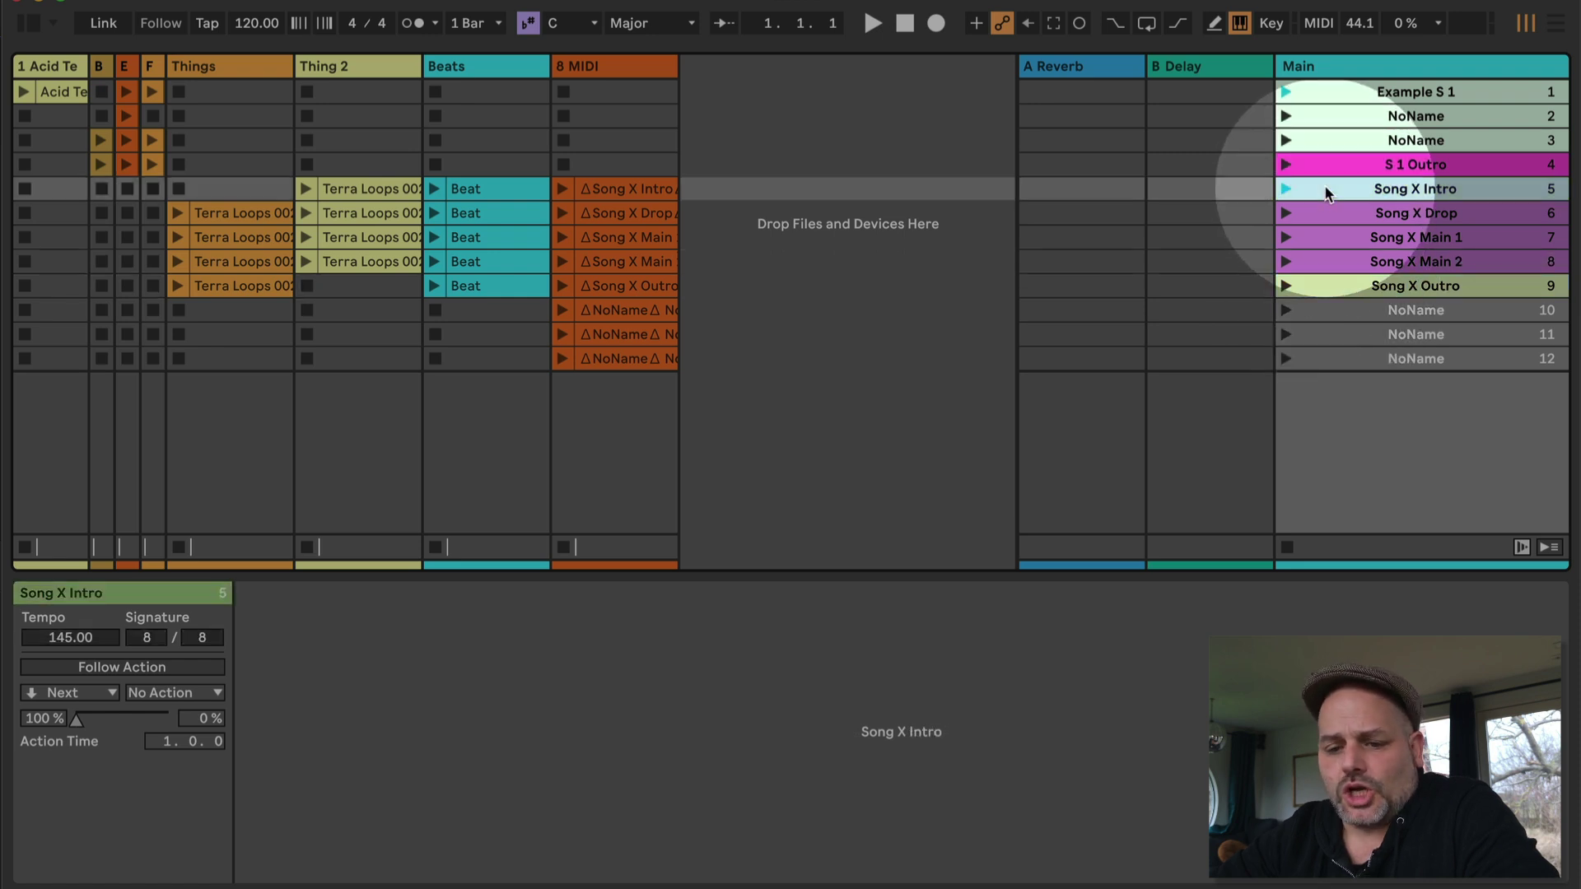
- Remove all clips from the 8 MIDI track with the DeleteClips button
left_click(639, 65)
left_click(639, 66)
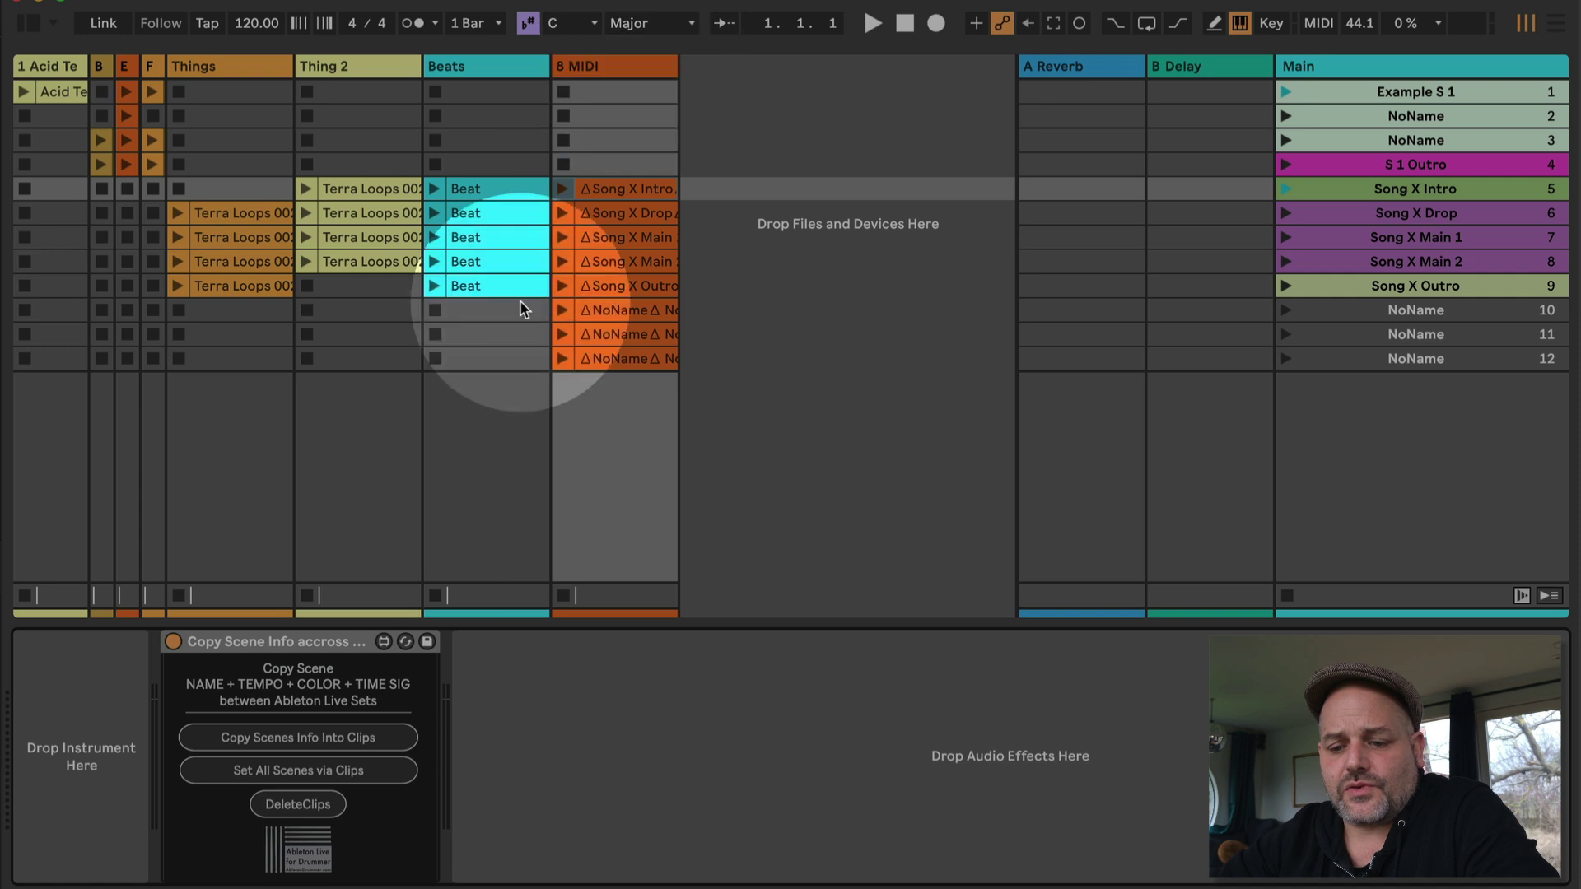
left_click(297, 804)
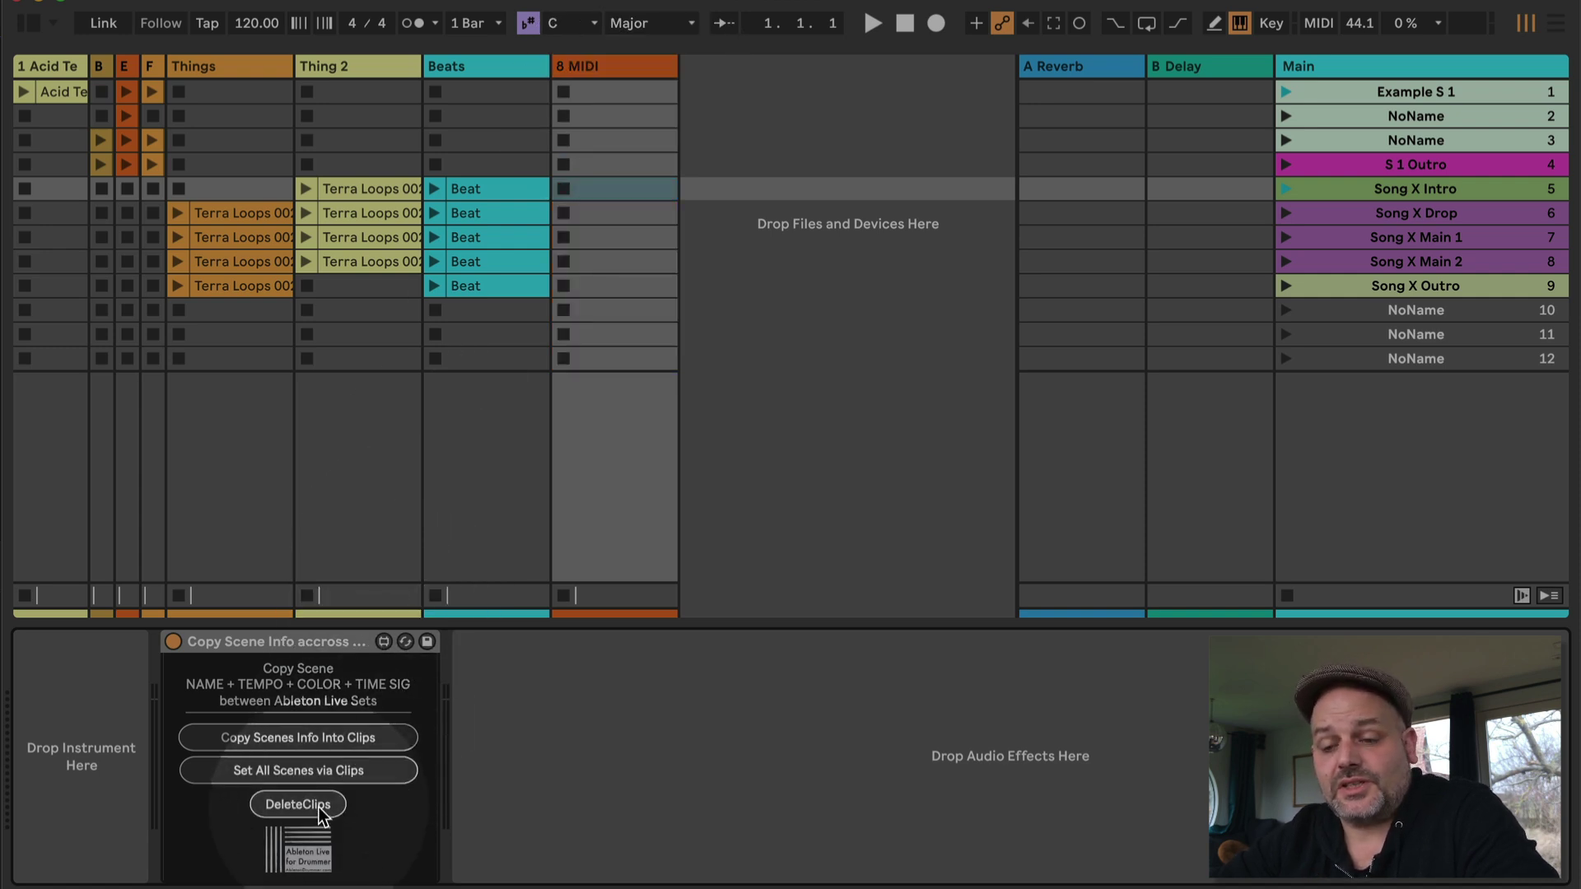
- Delete the empty 8 MIDI track and save the set as 'MAIN Set w All Songs' on the Desktop
left_click(617, 69)
key("Delete")
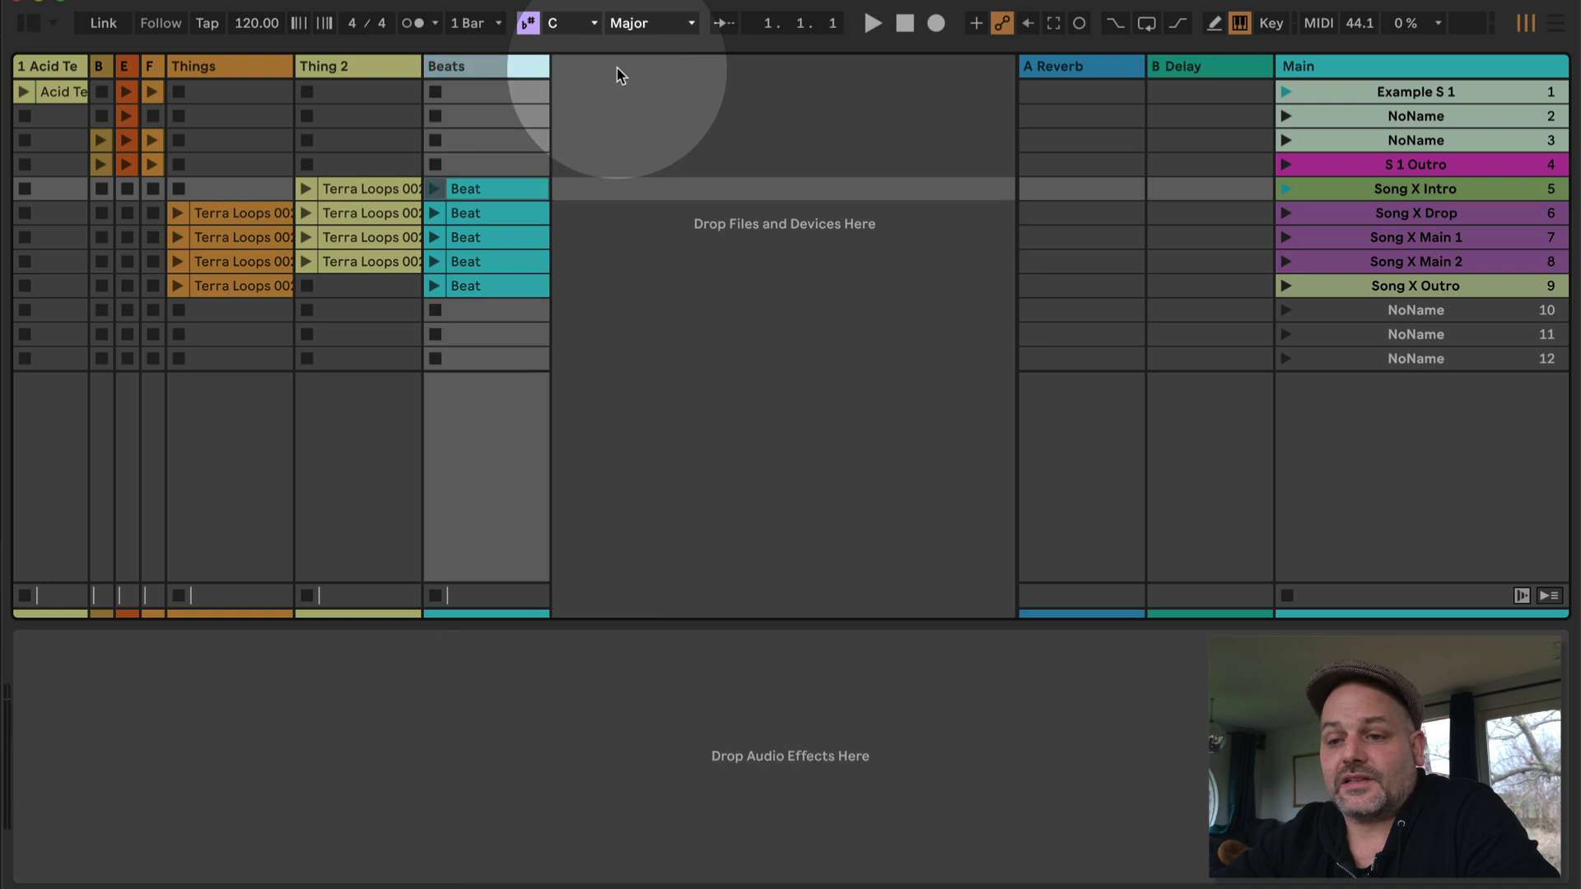
key("super+shift+s")
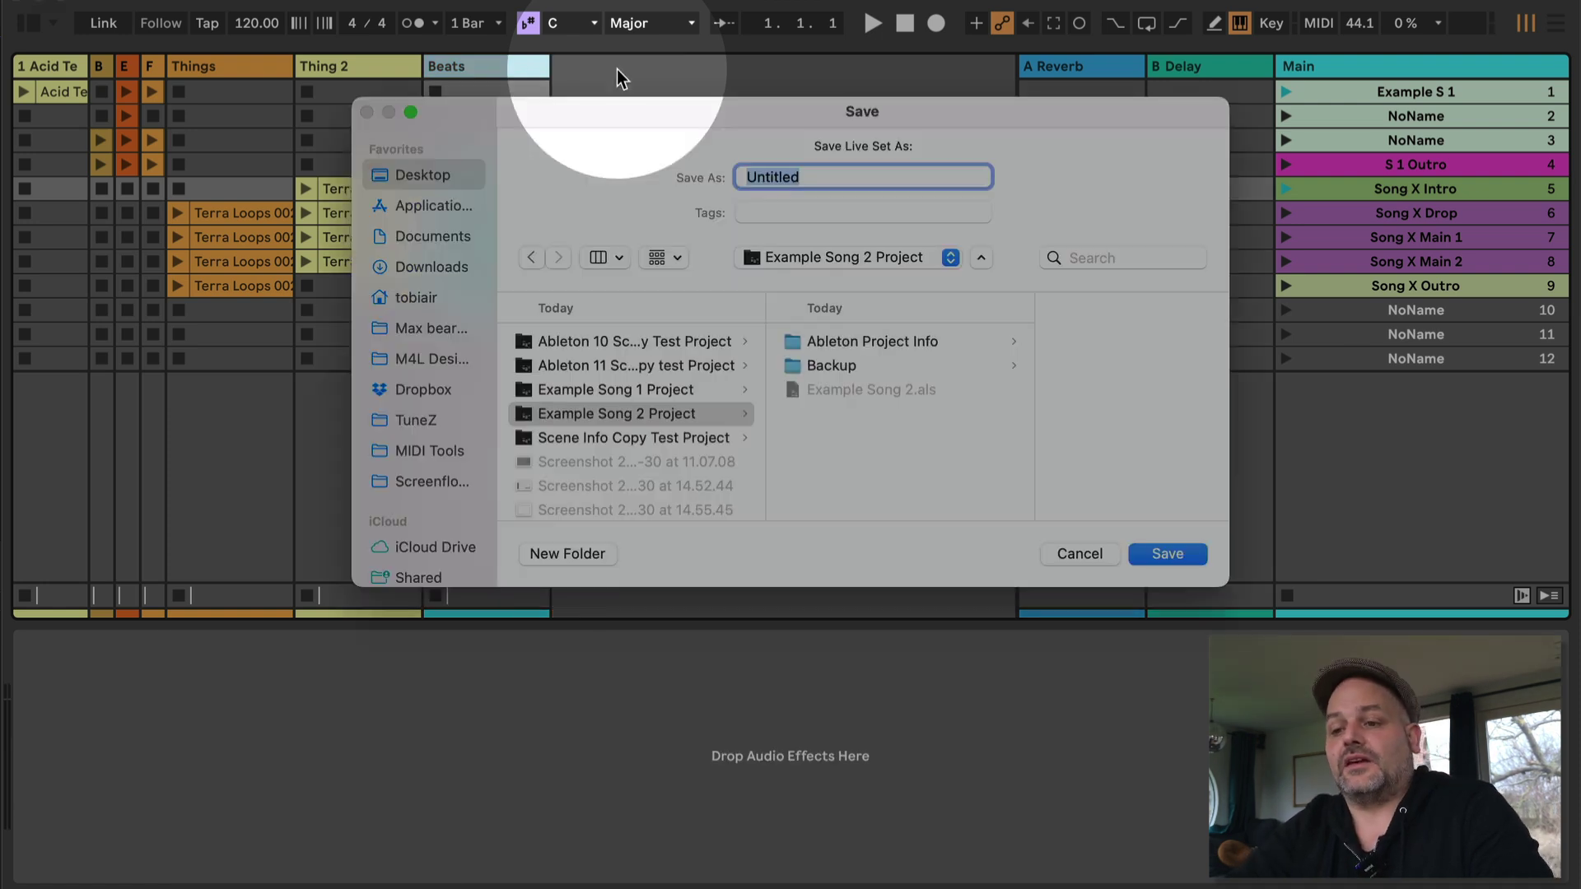
type("MAIN ")
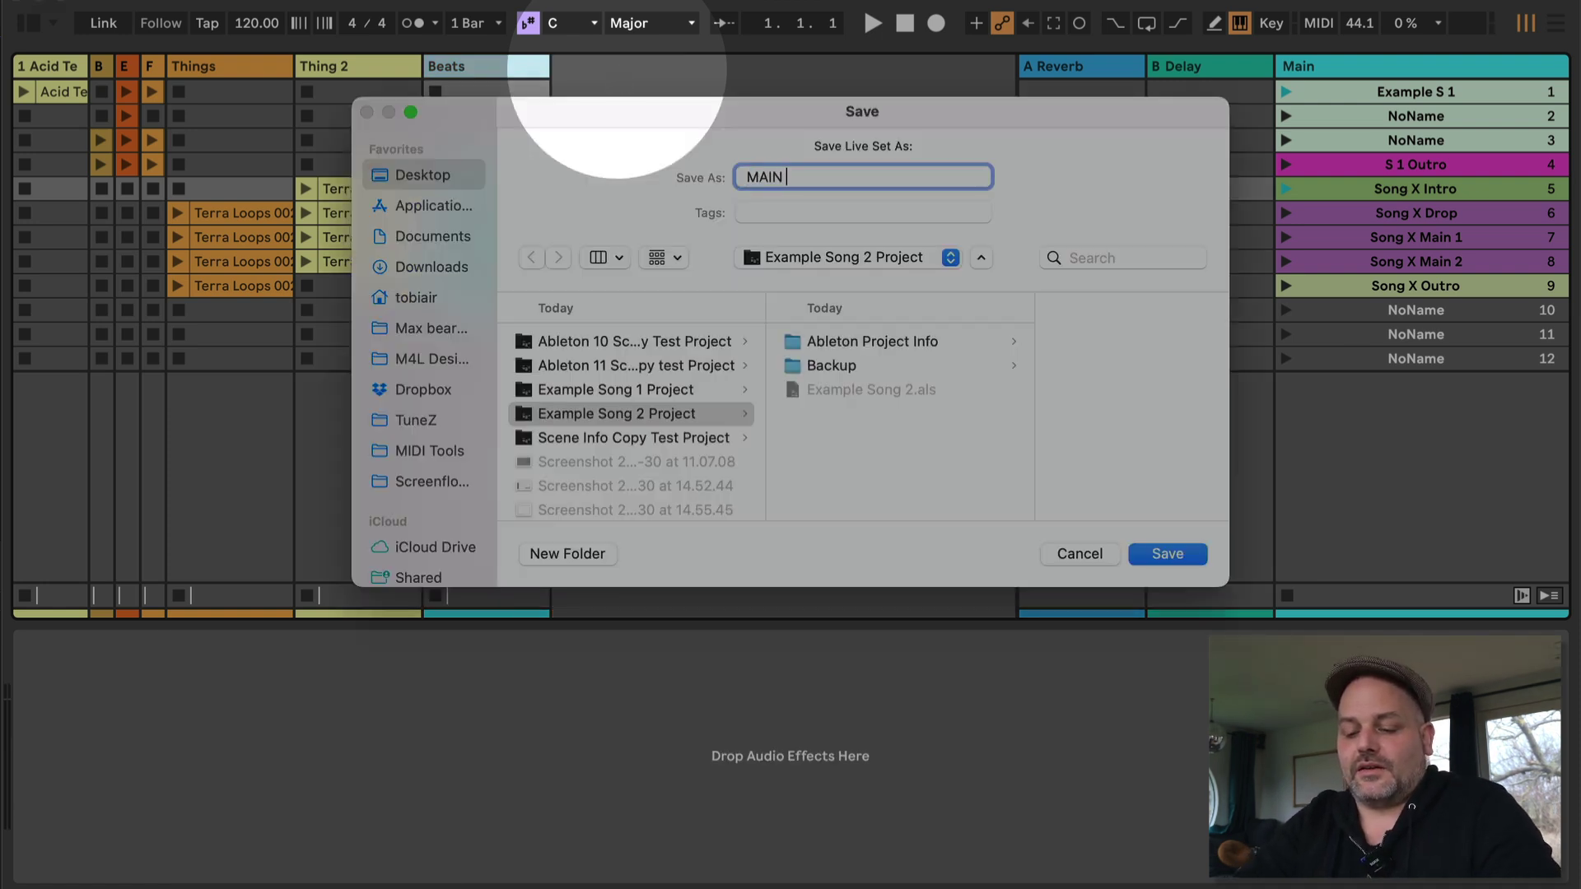
type("Set w All Son")
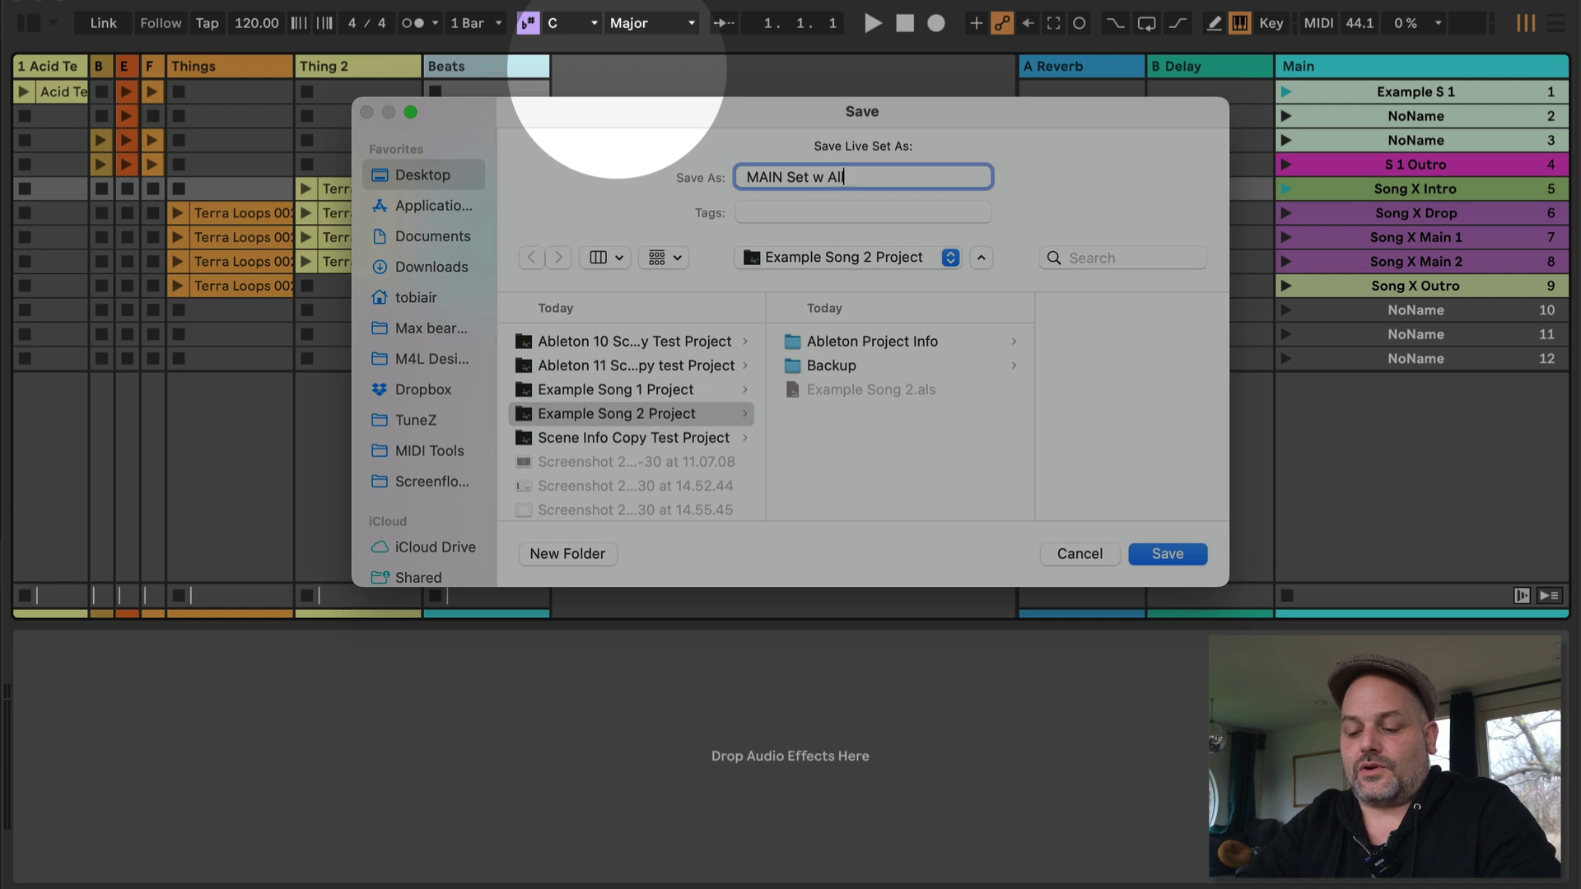
type("gs")
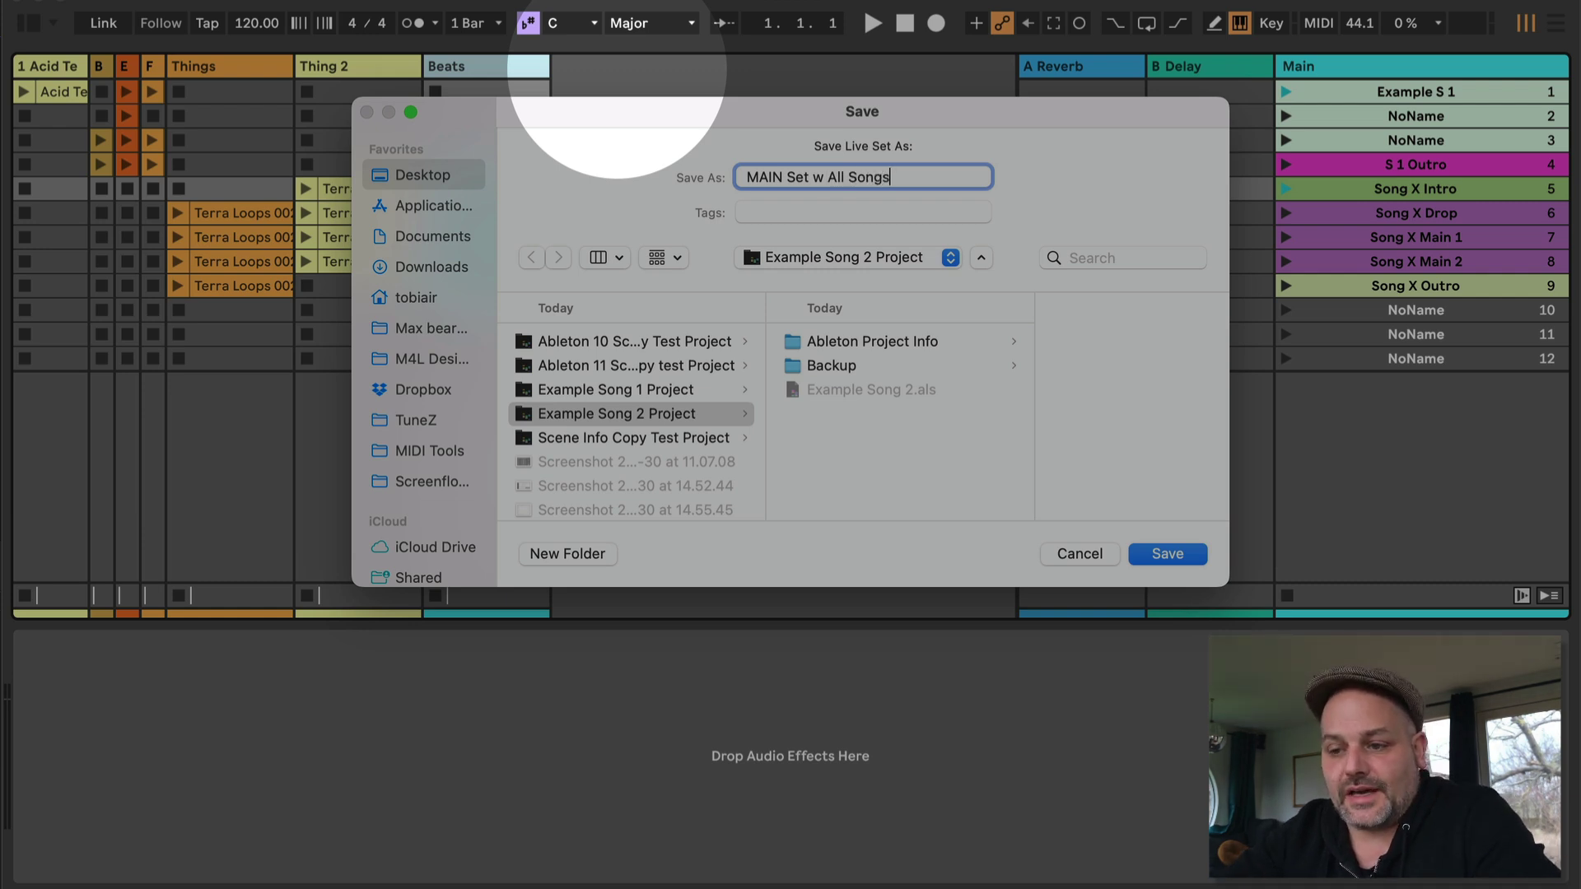
left_click(424, 175)
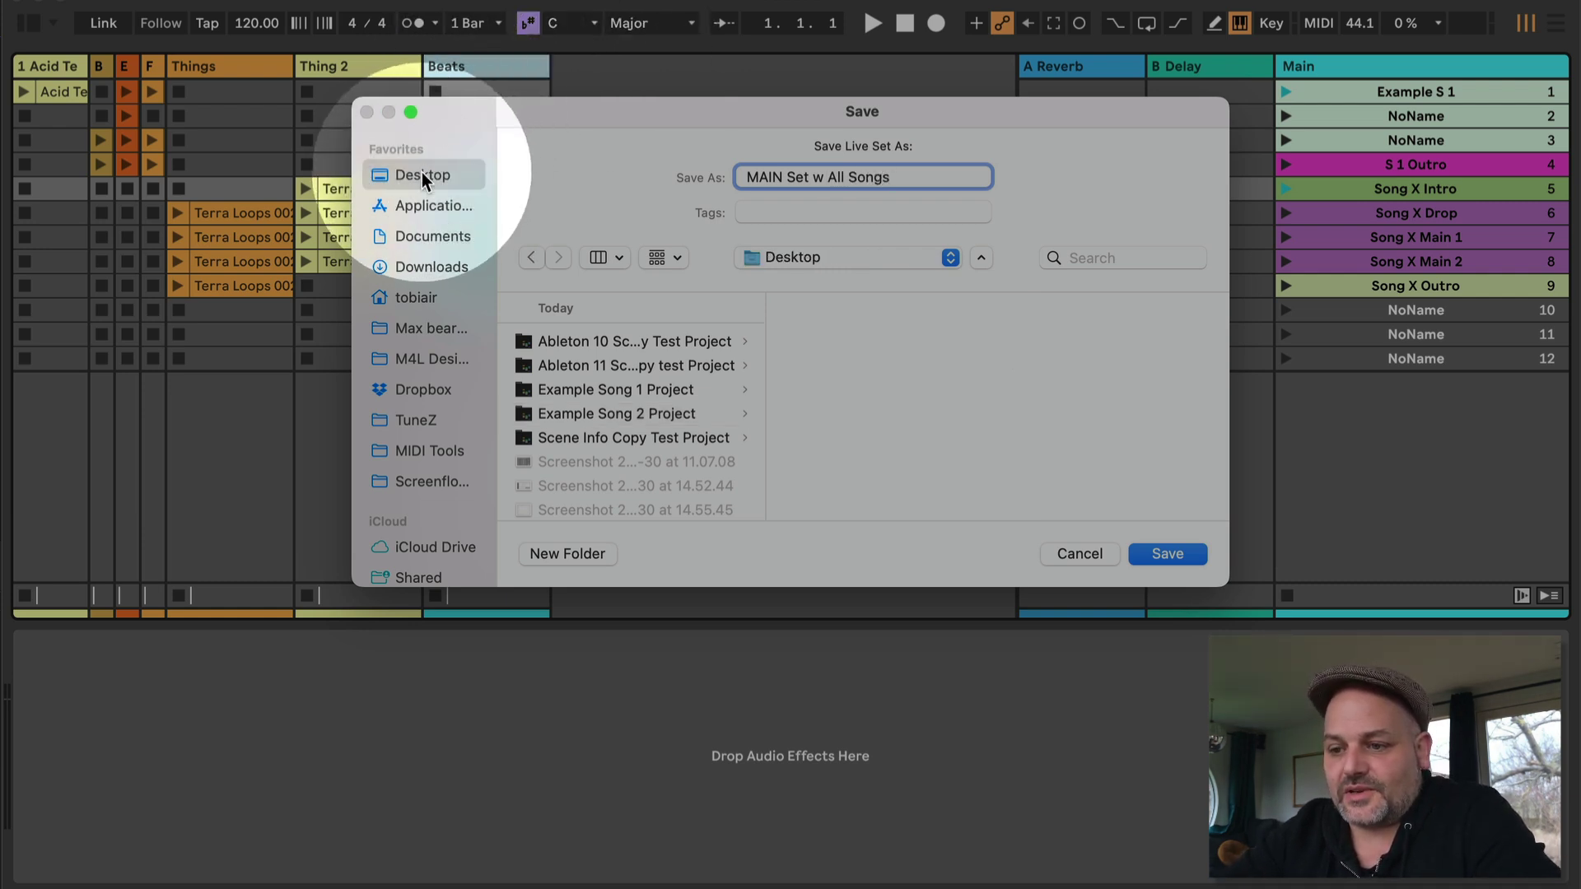
key("Return")
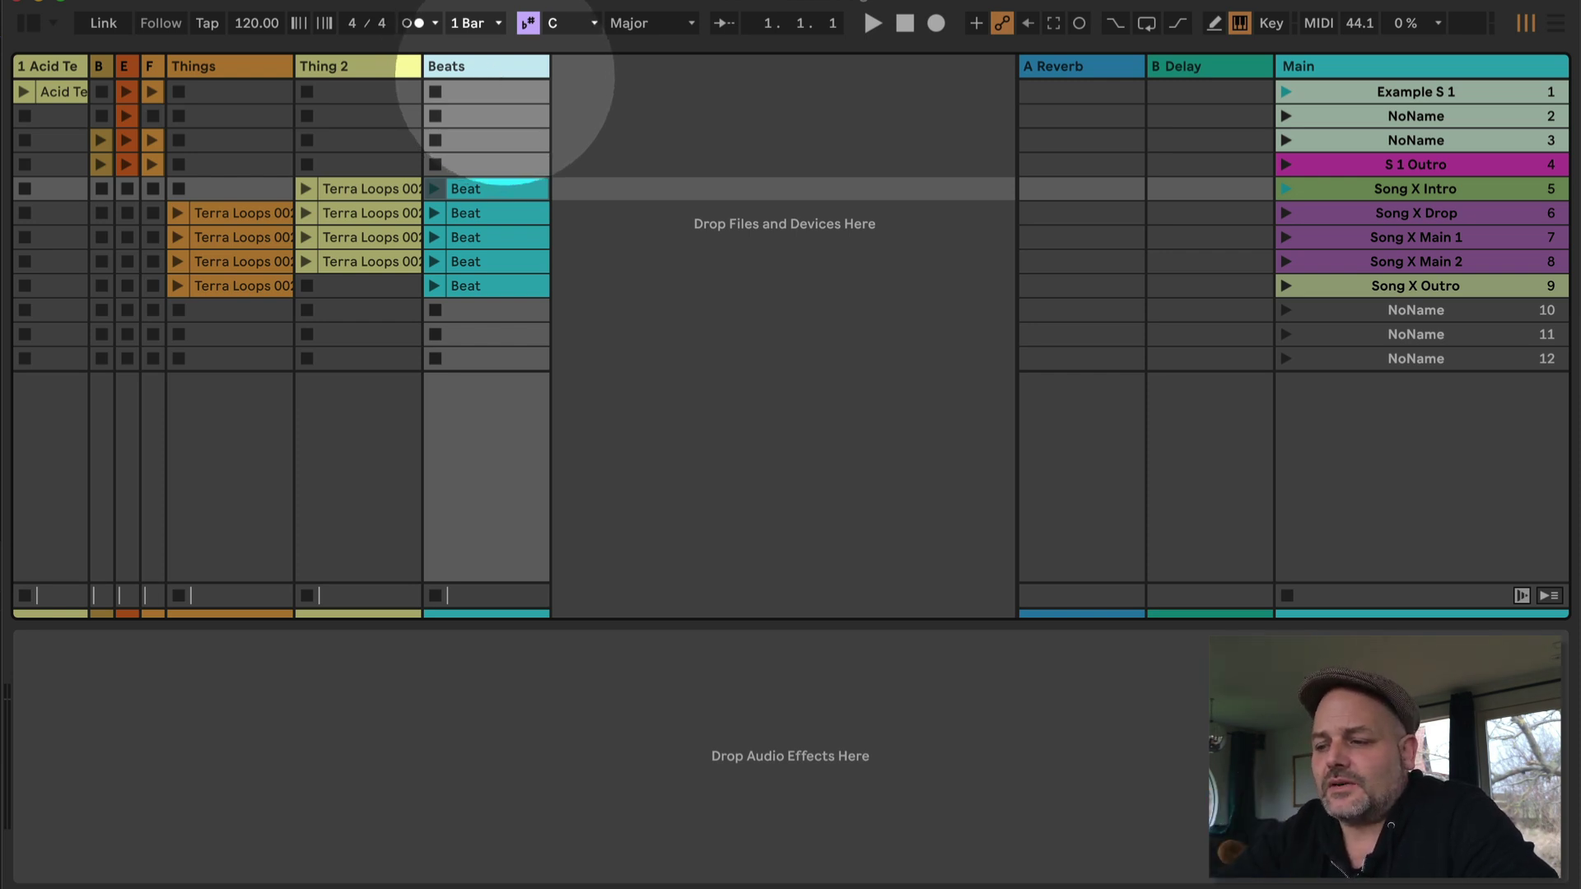
- Select the unused NoName scenes at the bottom, ending on scene 10
left_click(1482, 311)
key("Down")
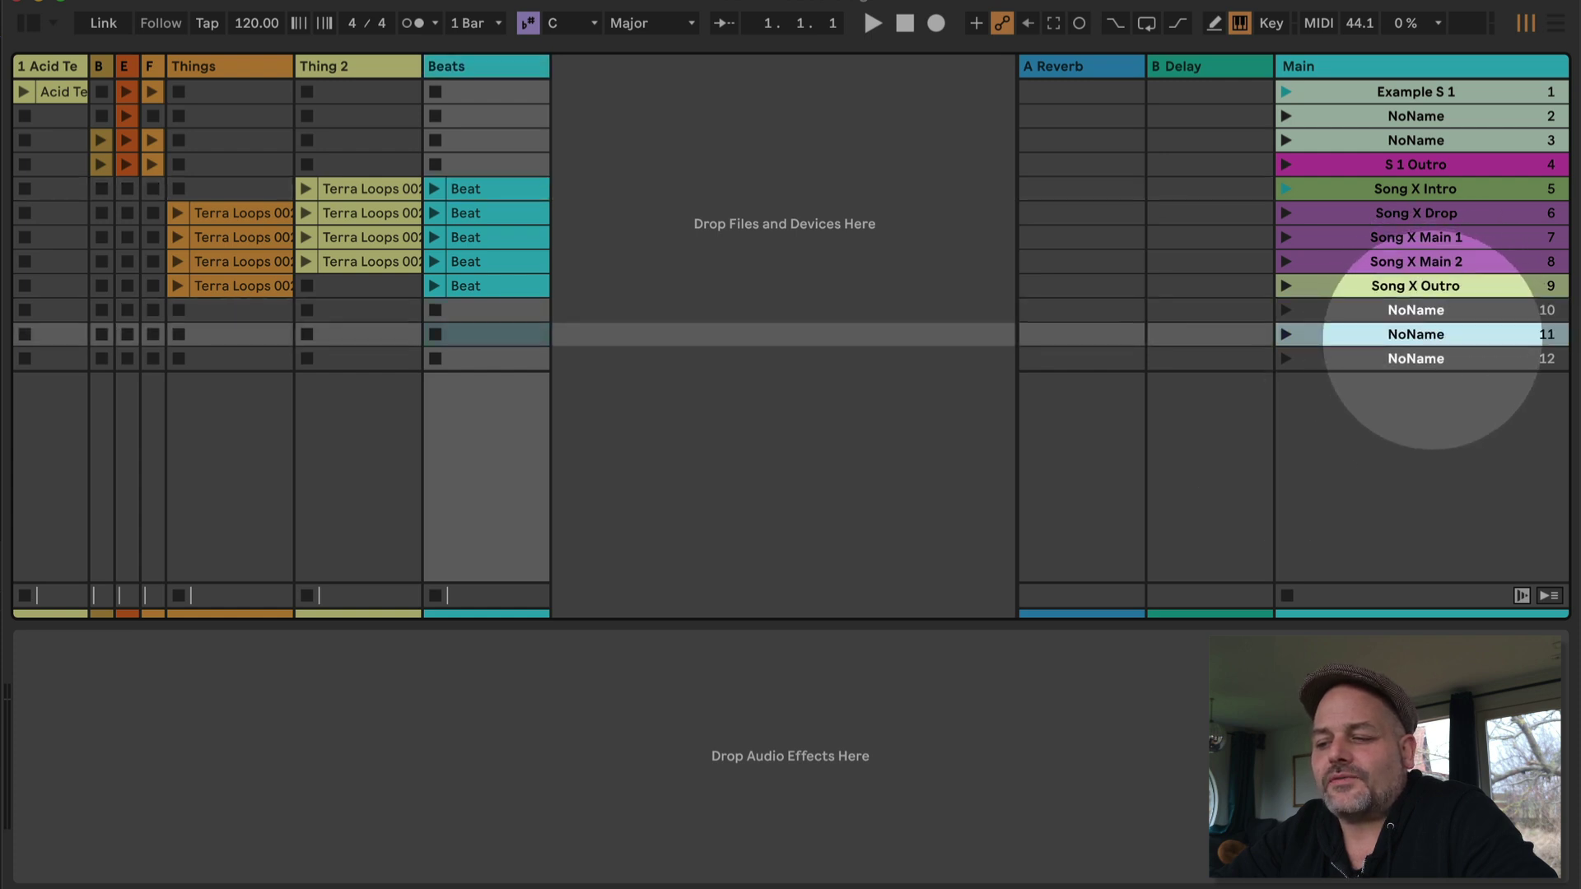
key("Down")
left_click(1443, 311)
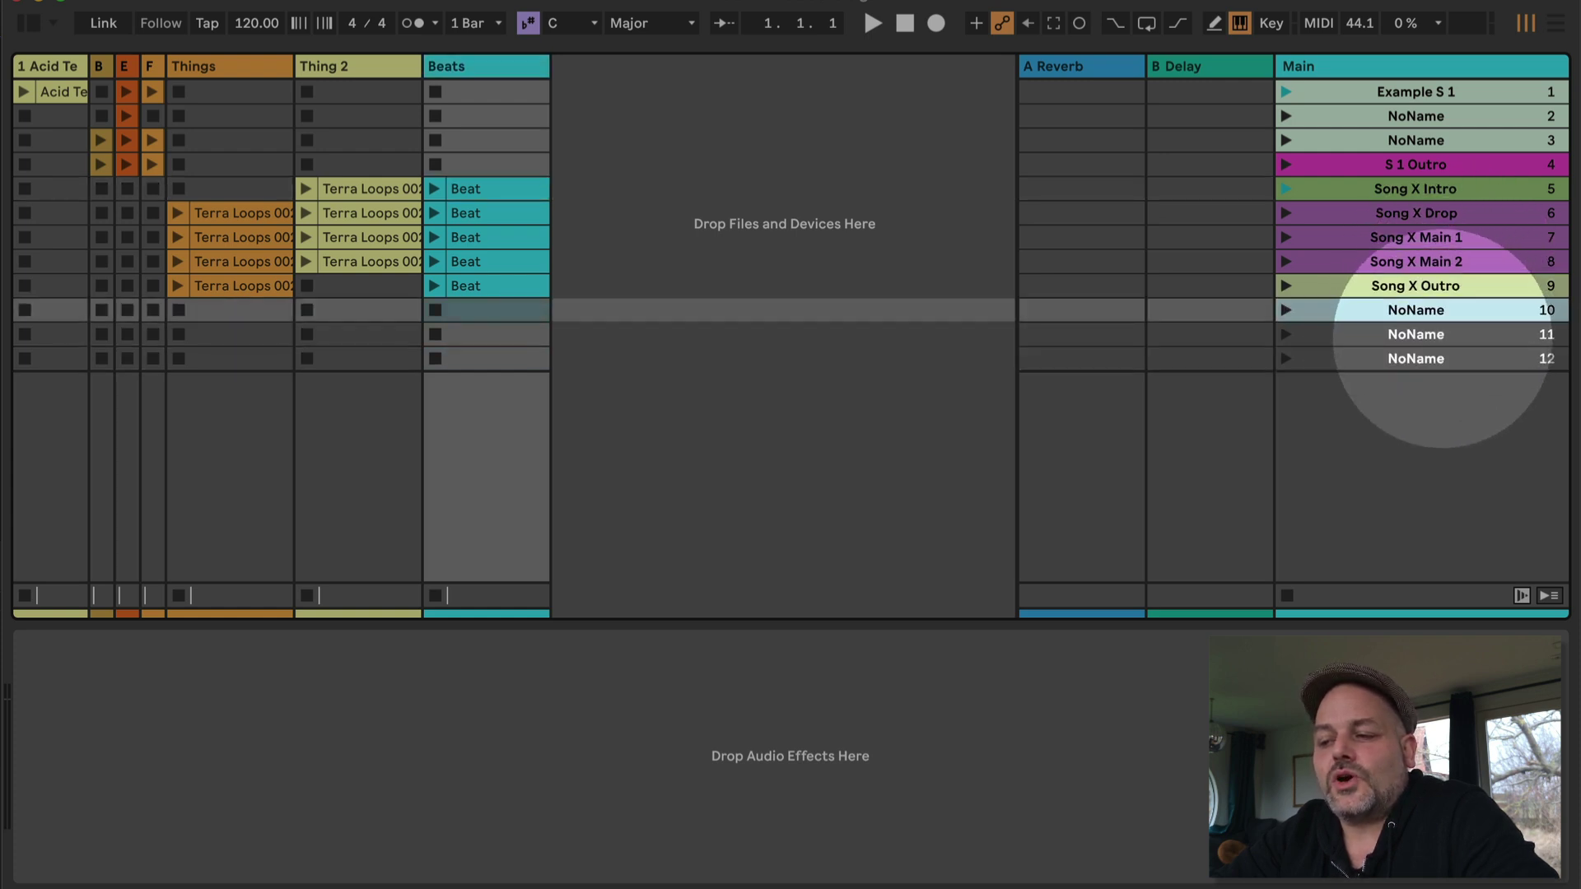
left_click(1439, 409)
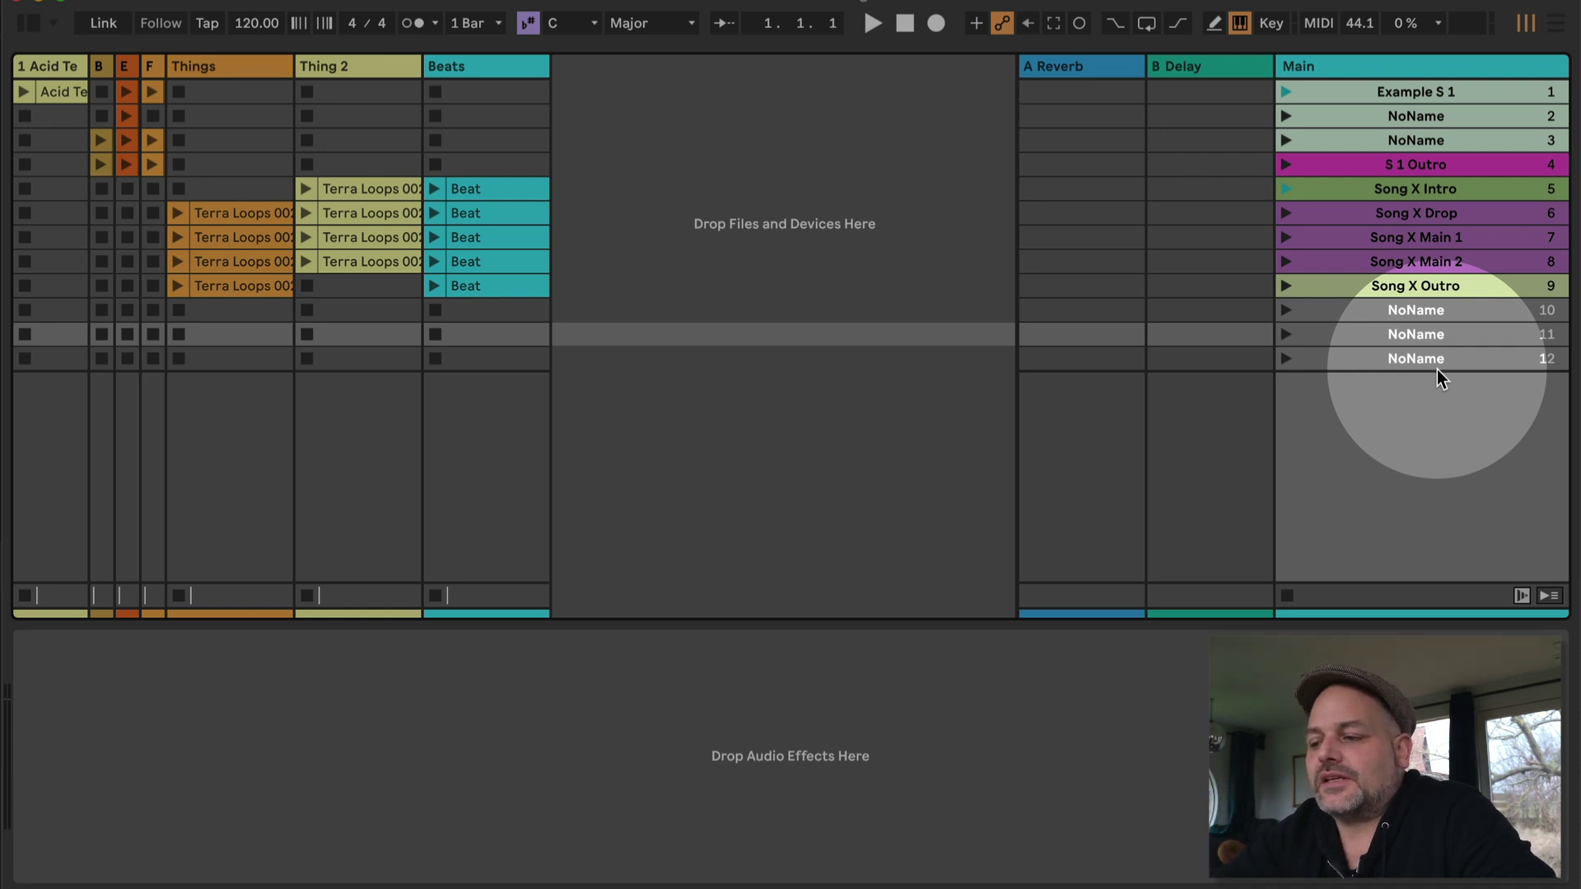
key("Up")
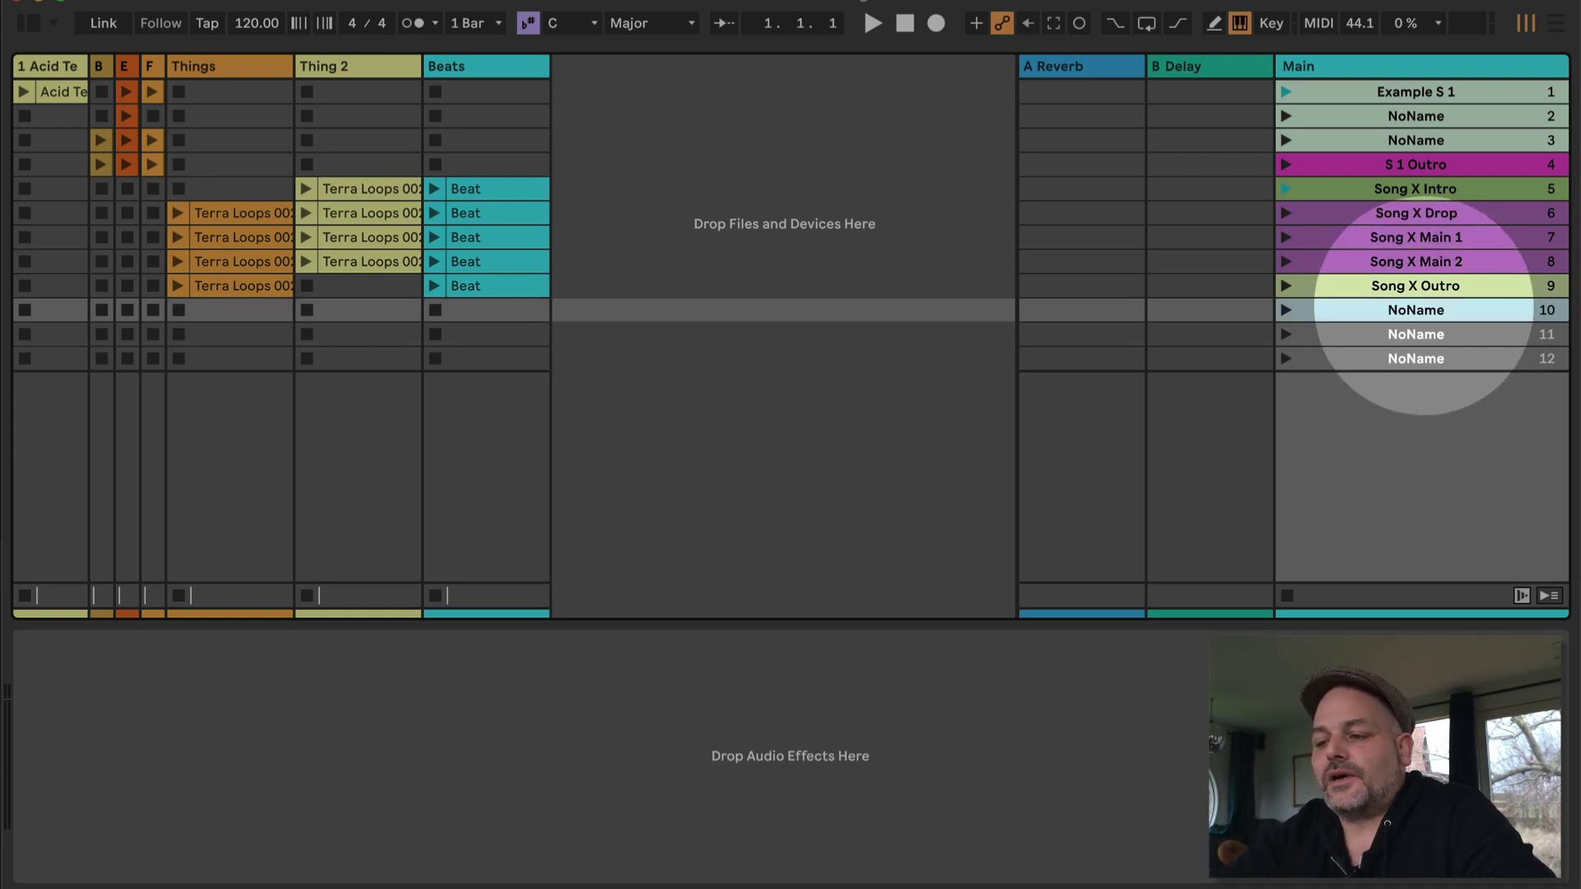
- Clear the names of scenes 10, 11 and 12
key("ctrl+r")
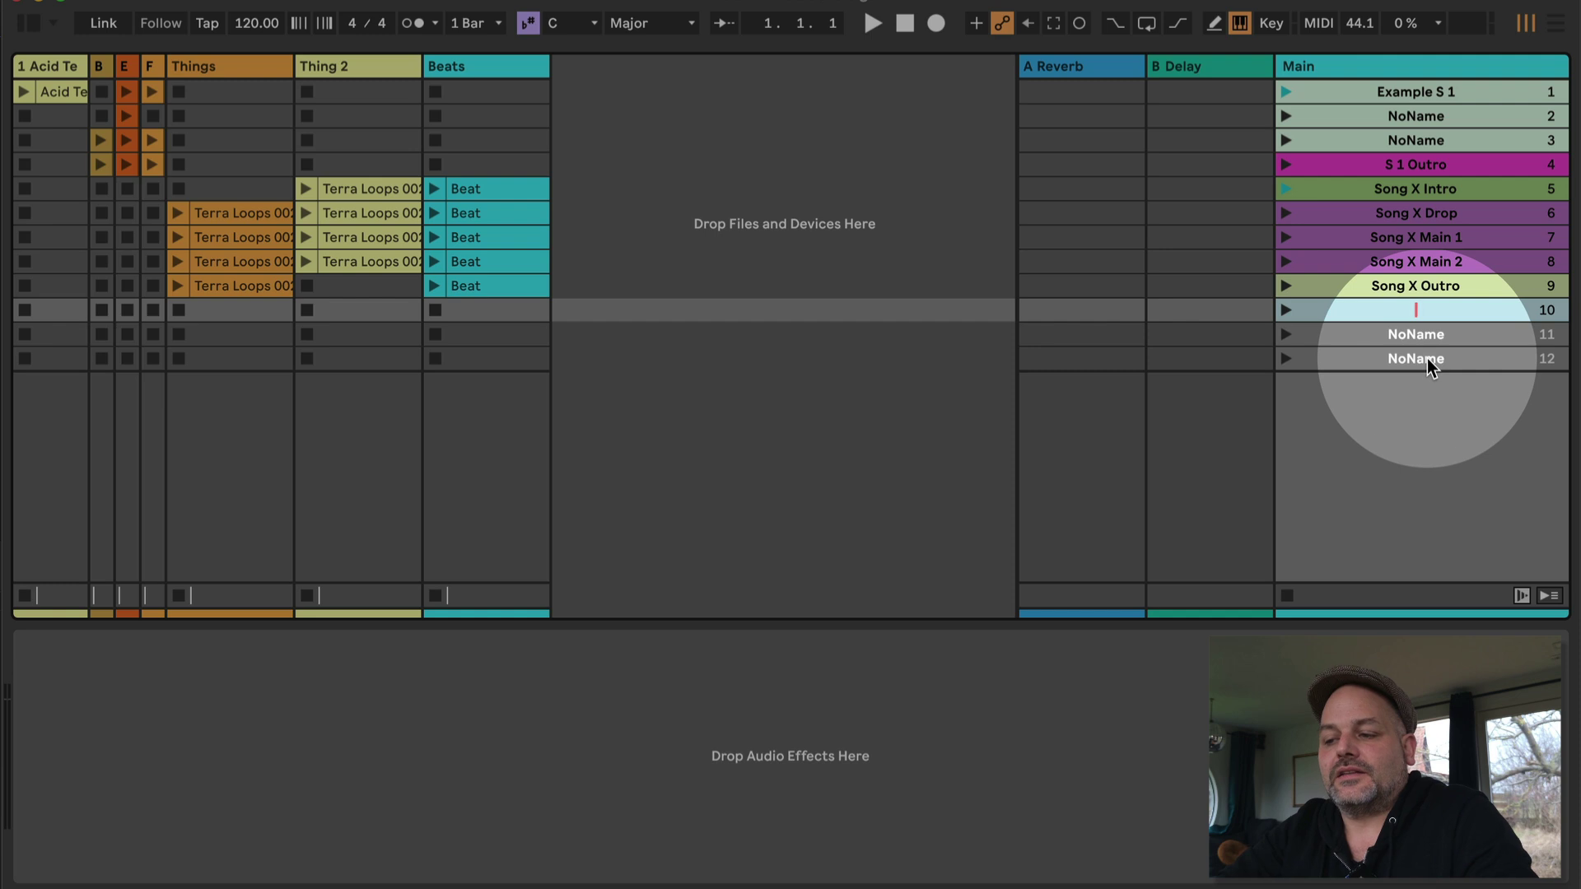
key("Tab")
key("BackSpace")
key("Tab")
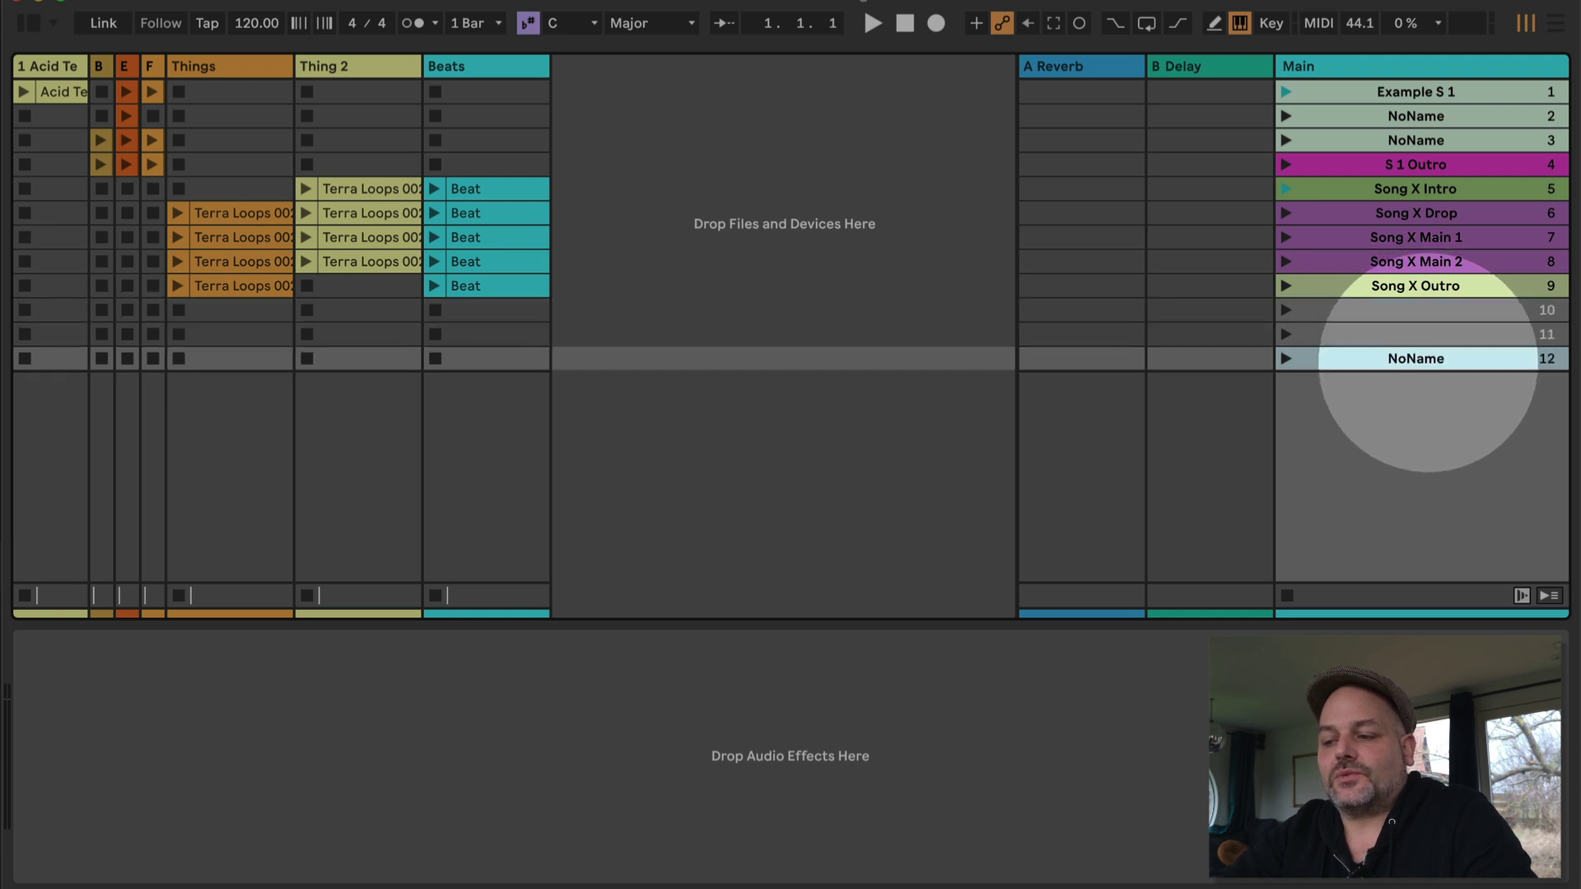
key("BackSpace")
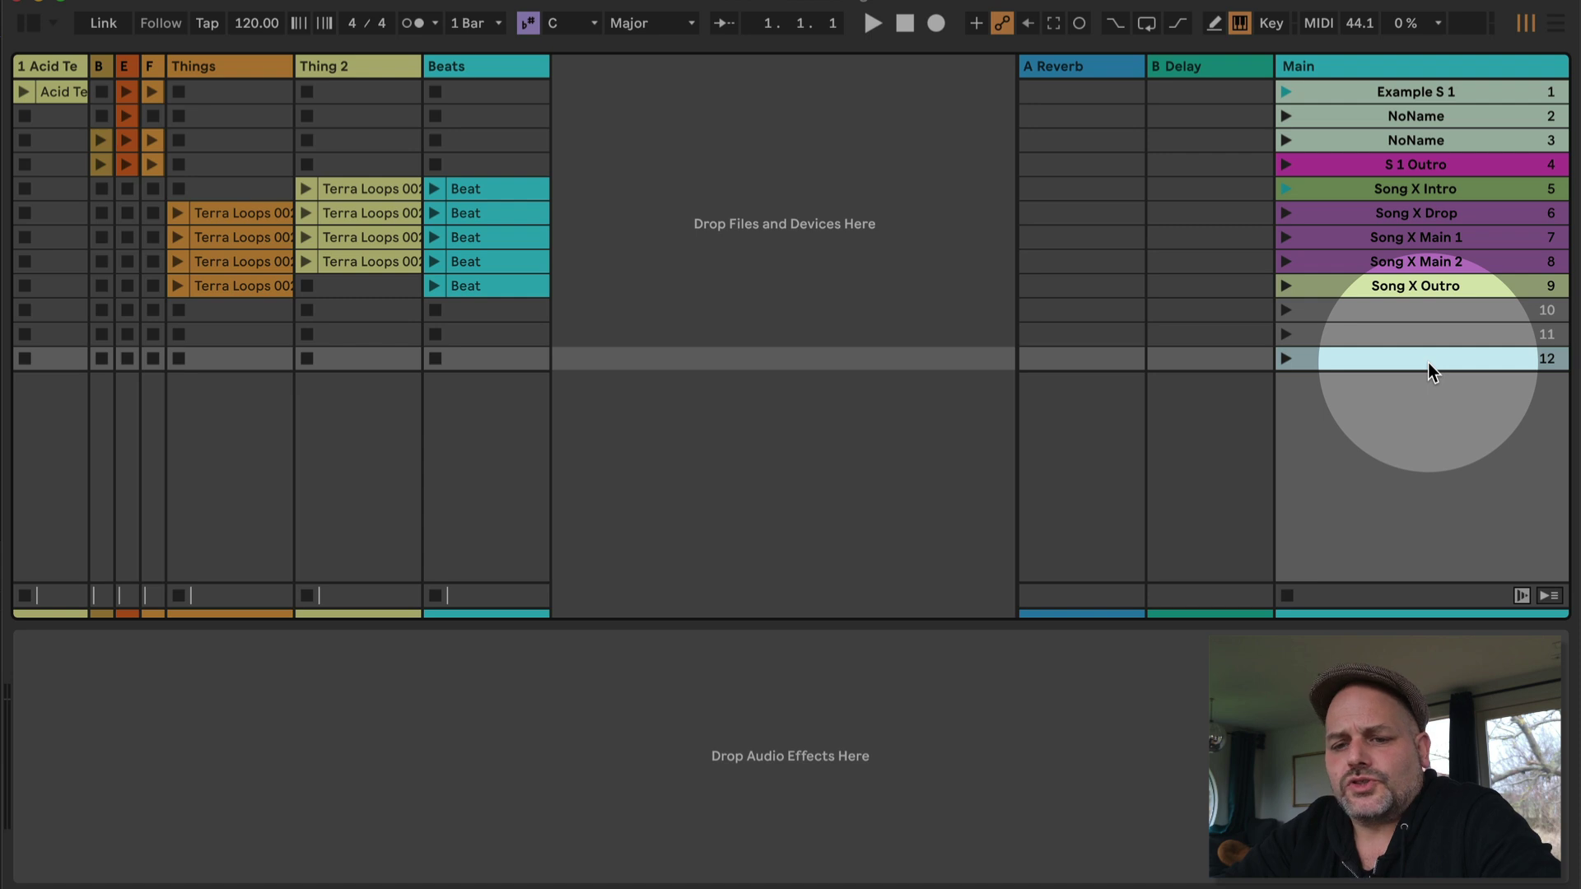
- Delete scenes 10–12 so the set ends at Song X Outro
key("Up")
key("Up")
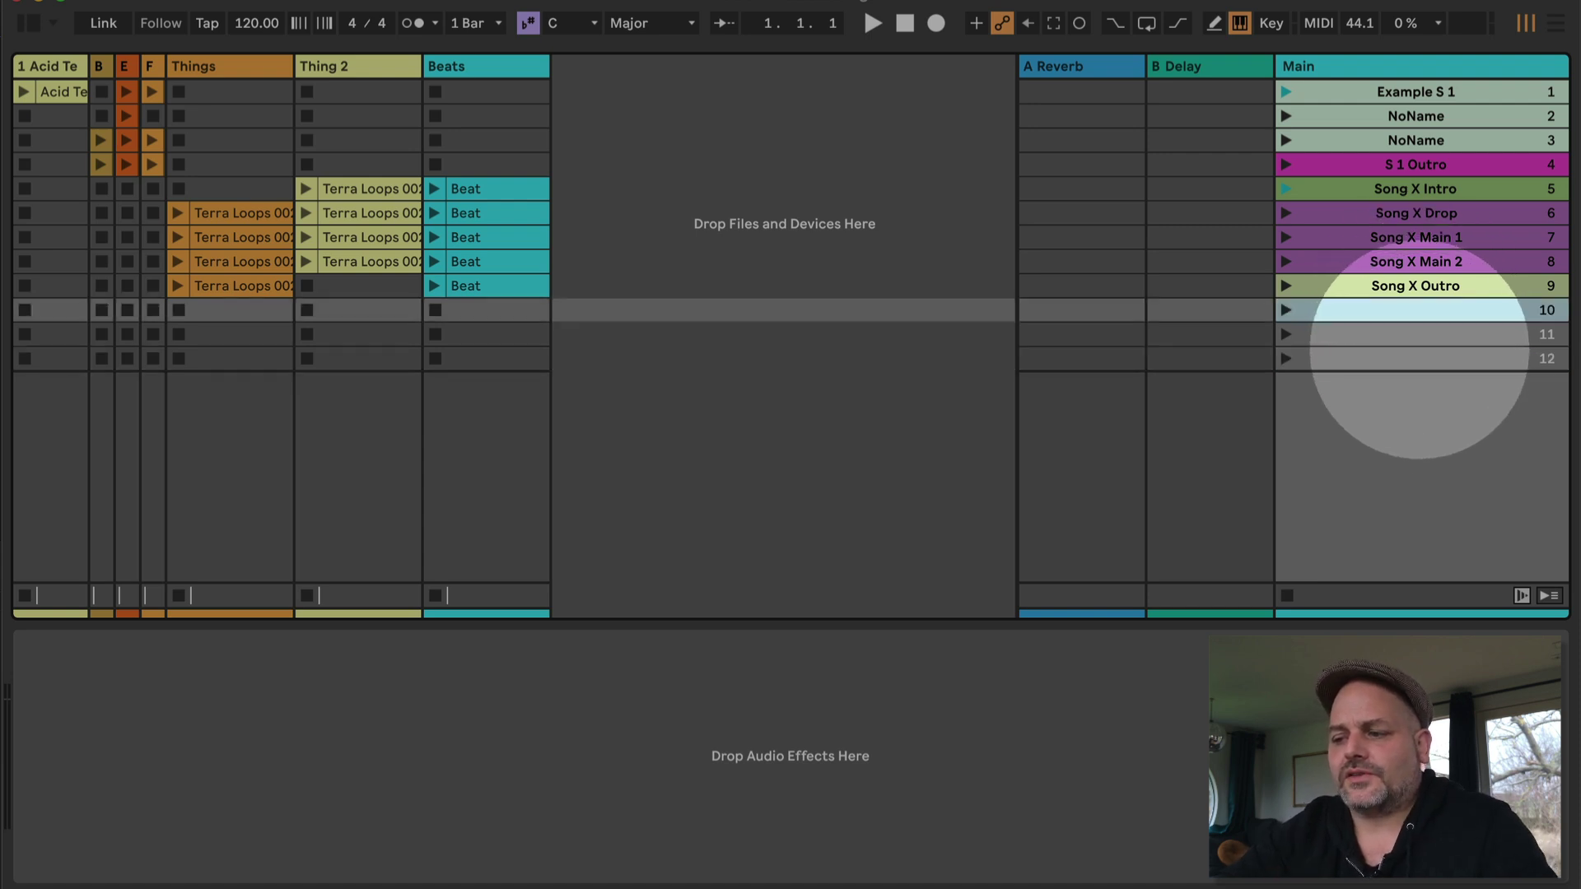
key("shift+Down")
key("shift+Down")
key("Delete")
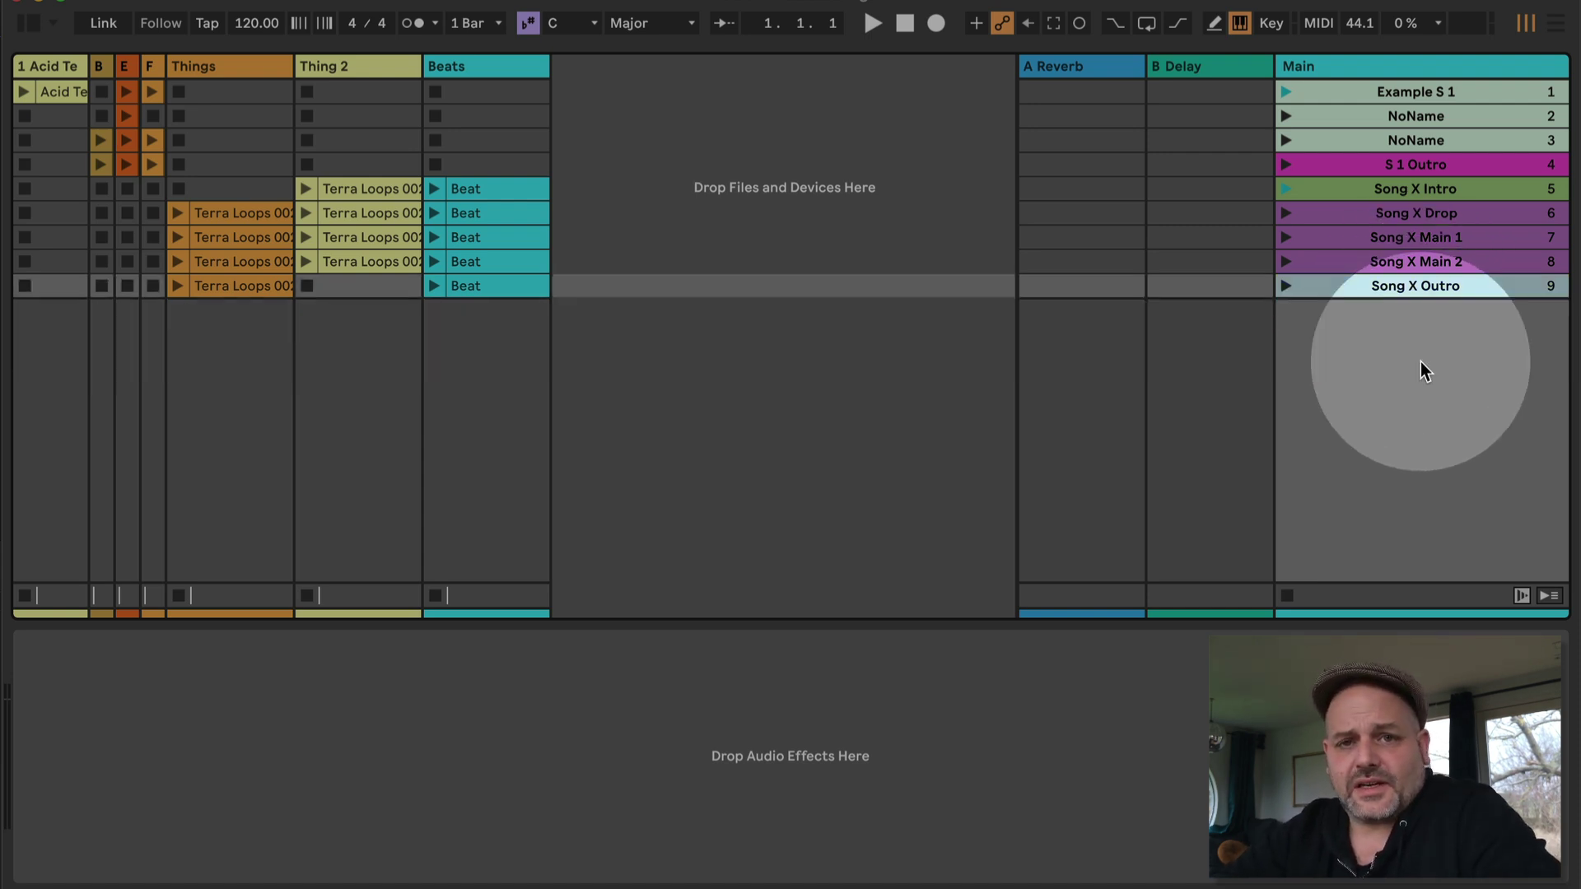